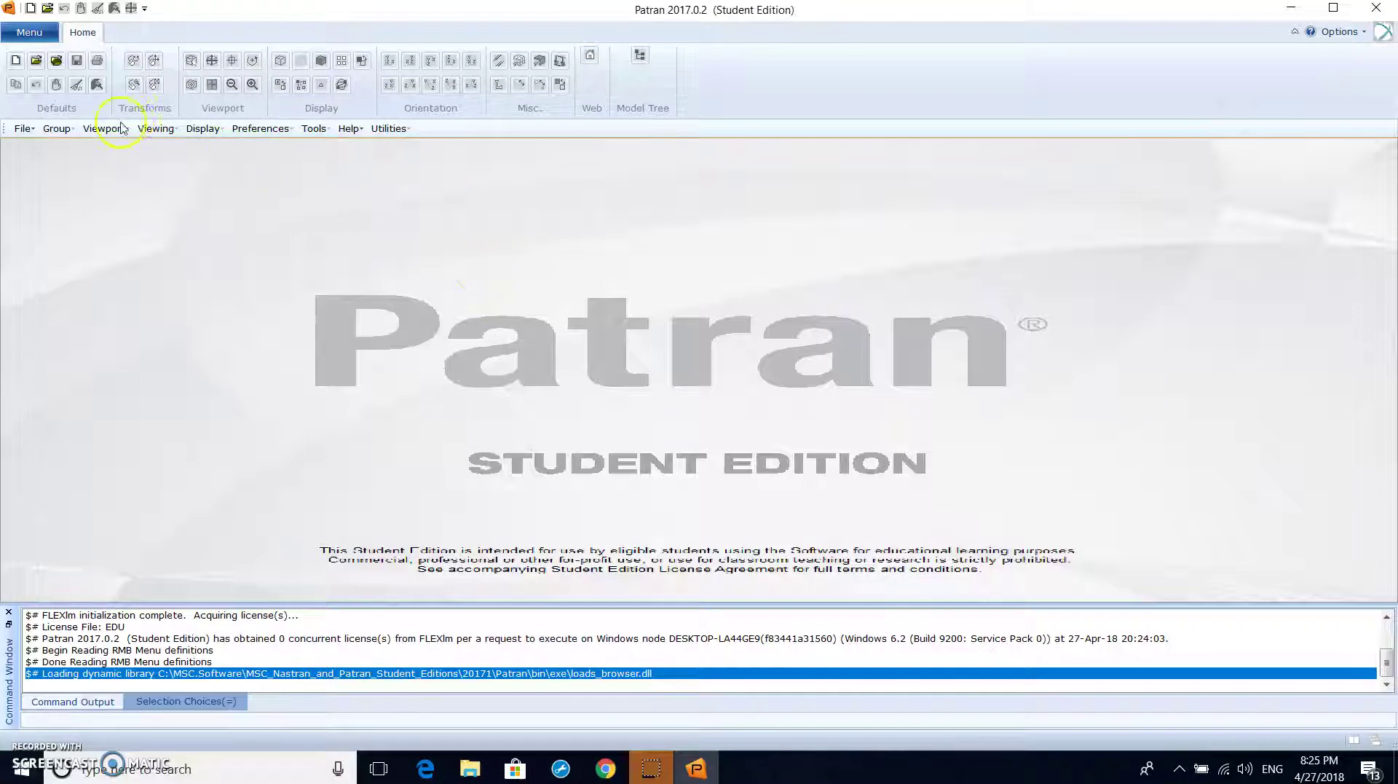
Create a new database named Workshop1 and accept the MSC.Nastran structural model preferences.
left_click(16, 61)
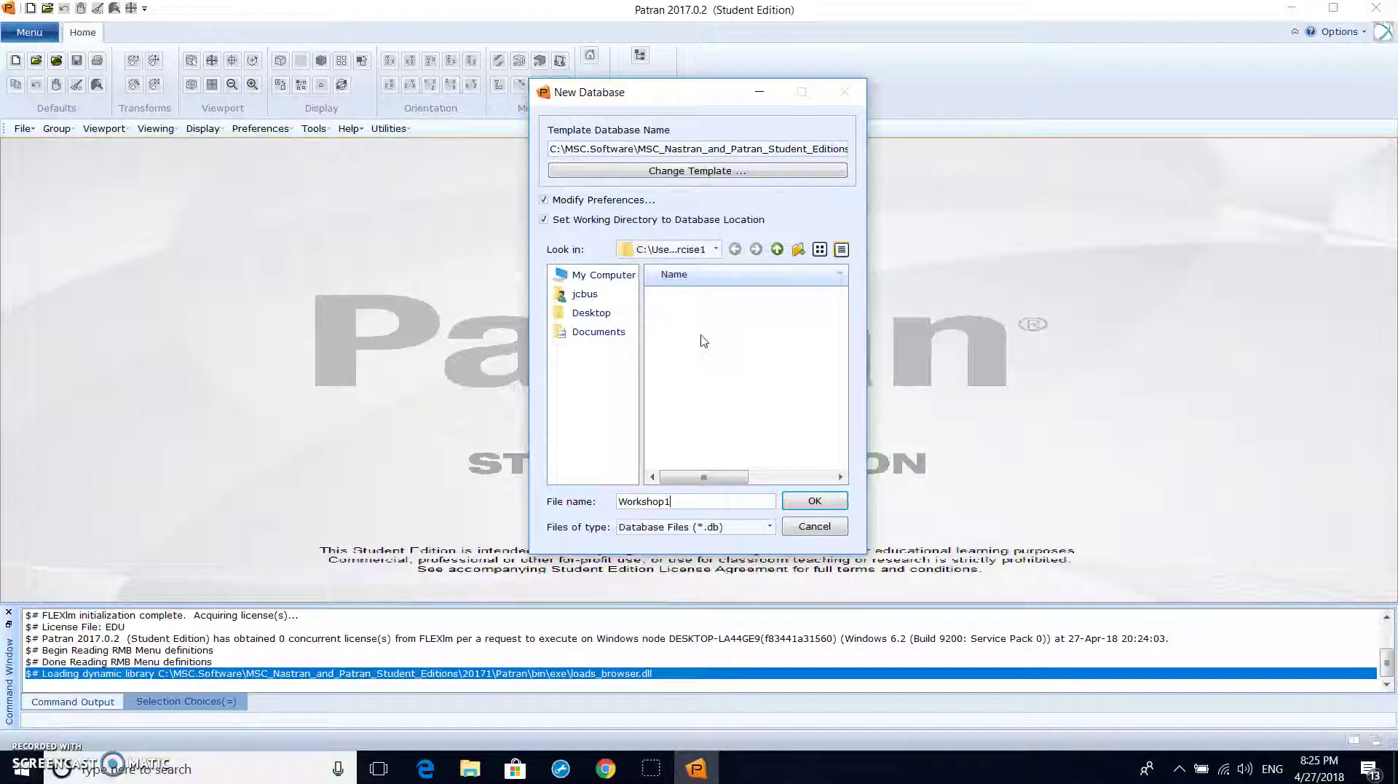
key("Return")
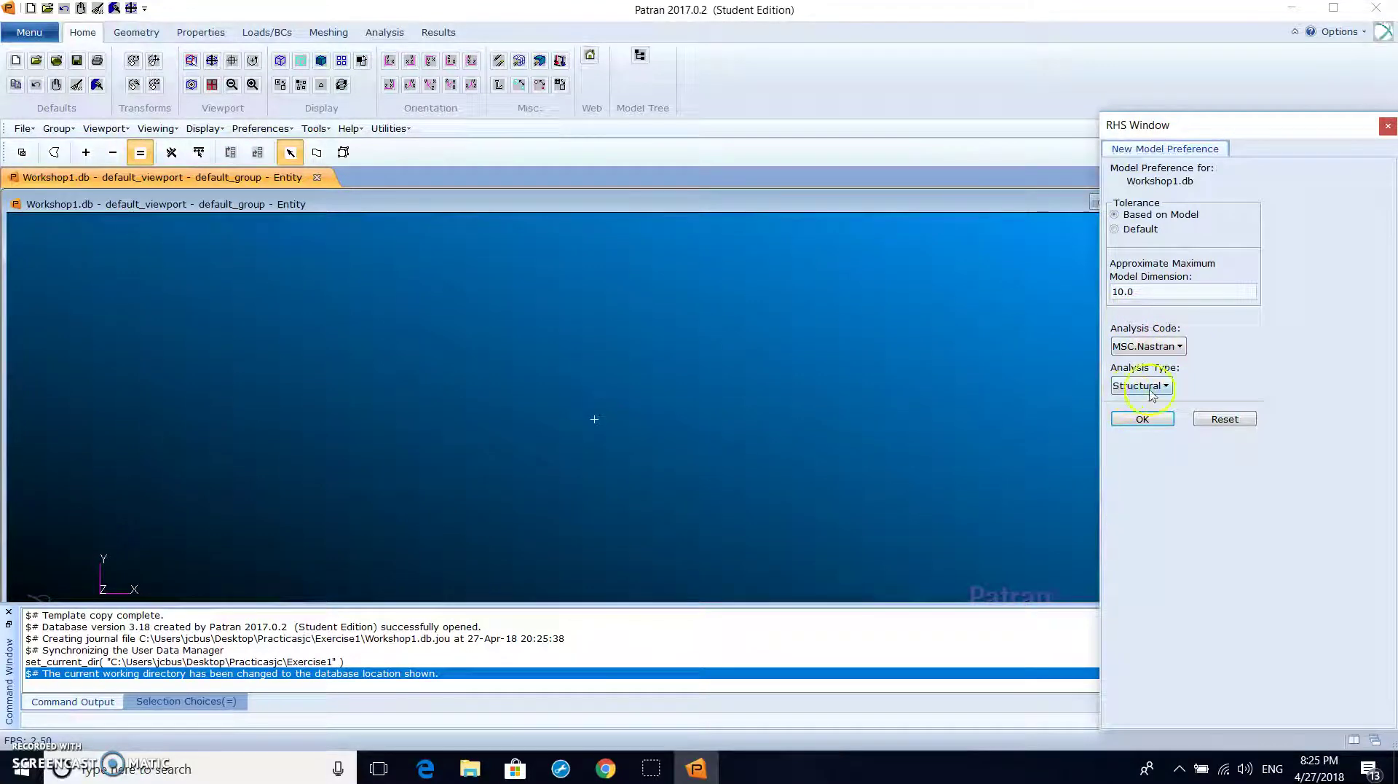
left_click(1148, 420)
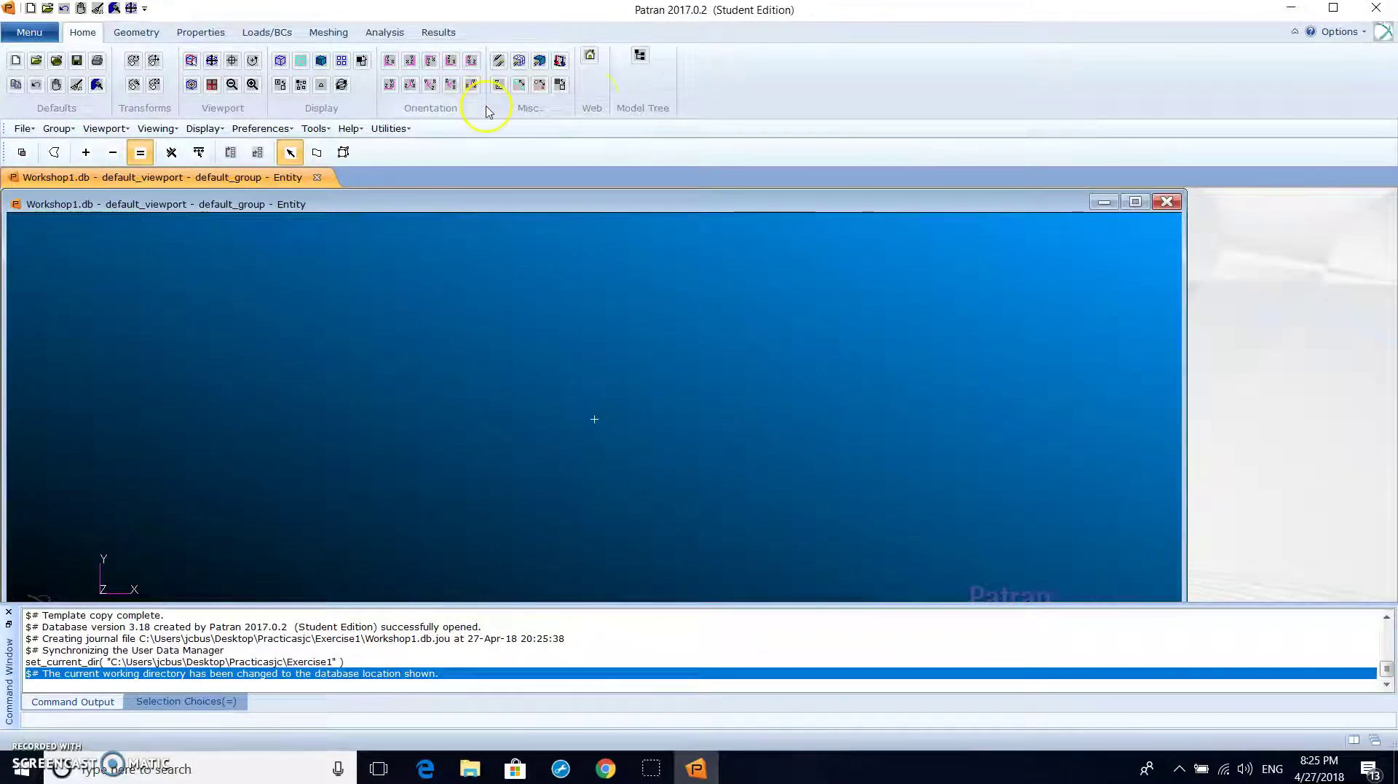
Import the Parasolid model piston.xmt from the Vacations\FILES folder on the Desktop and close the import summary.
left_click(22, 129)
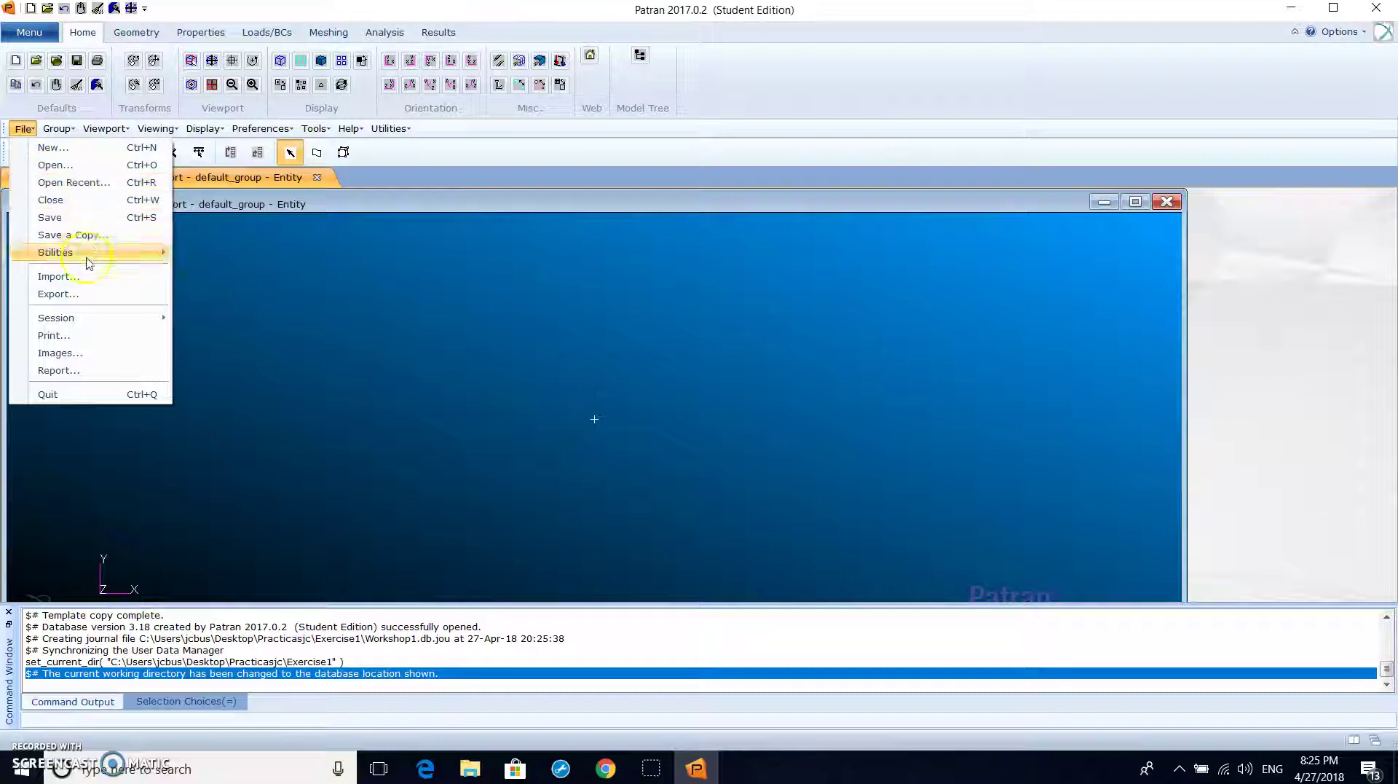
left_click(86, 277)
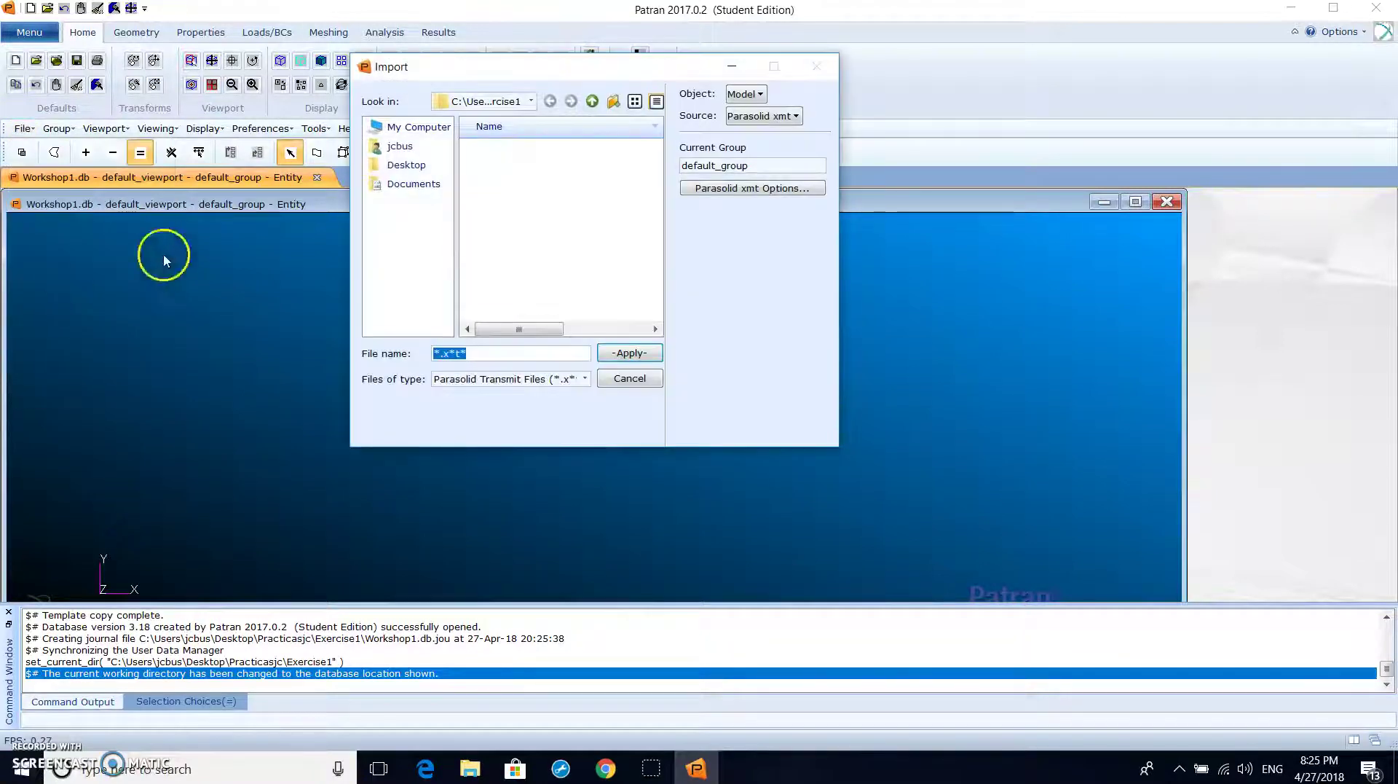
left_click(406, 164)
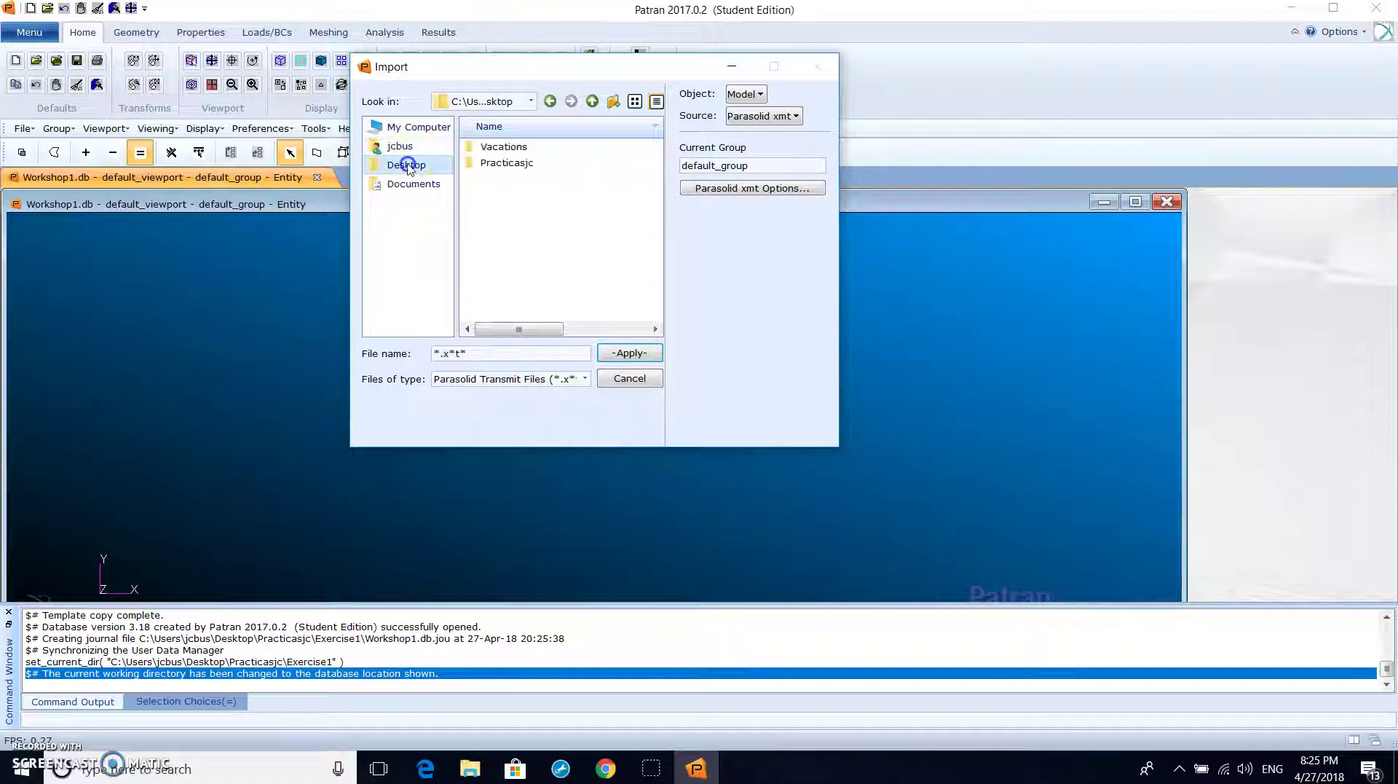
left_click(497, 147)
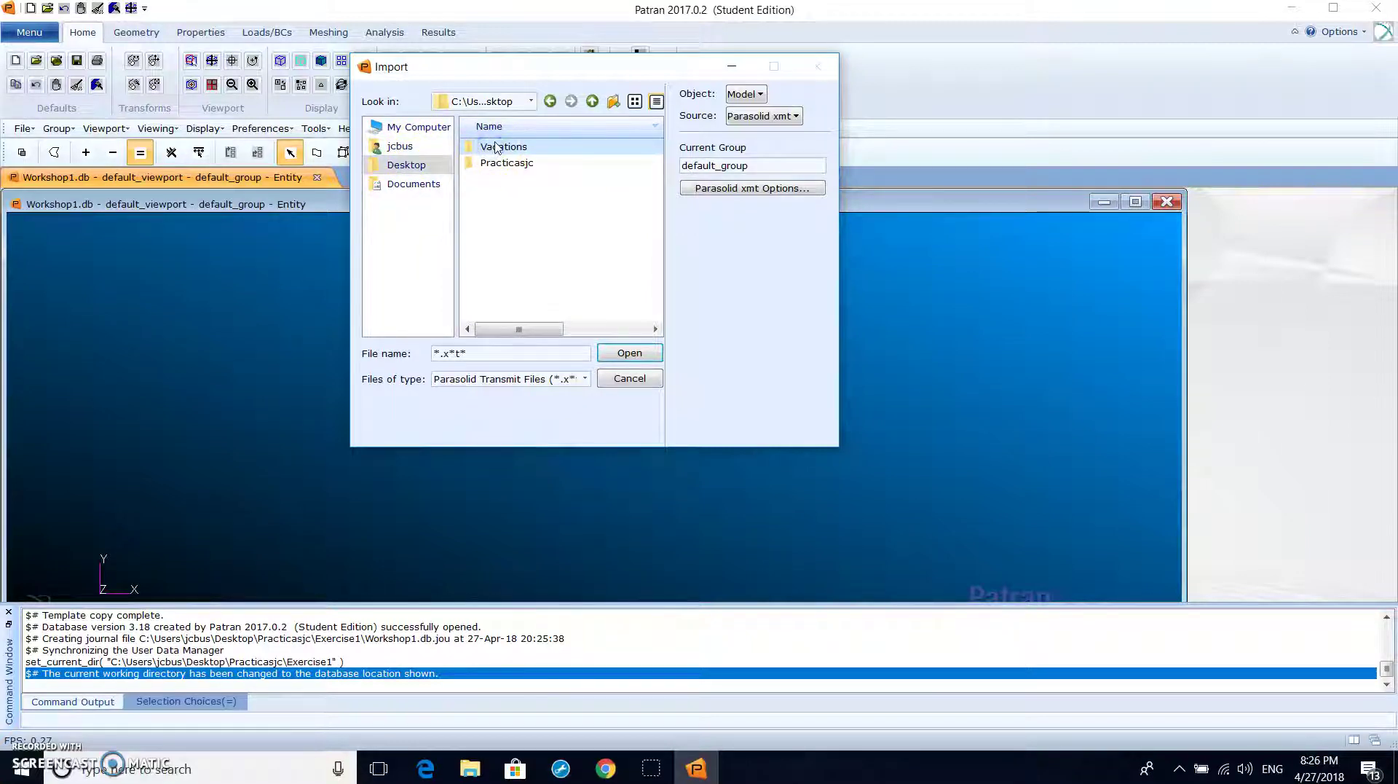
double_click(497, 148)
double_click(495, 146)
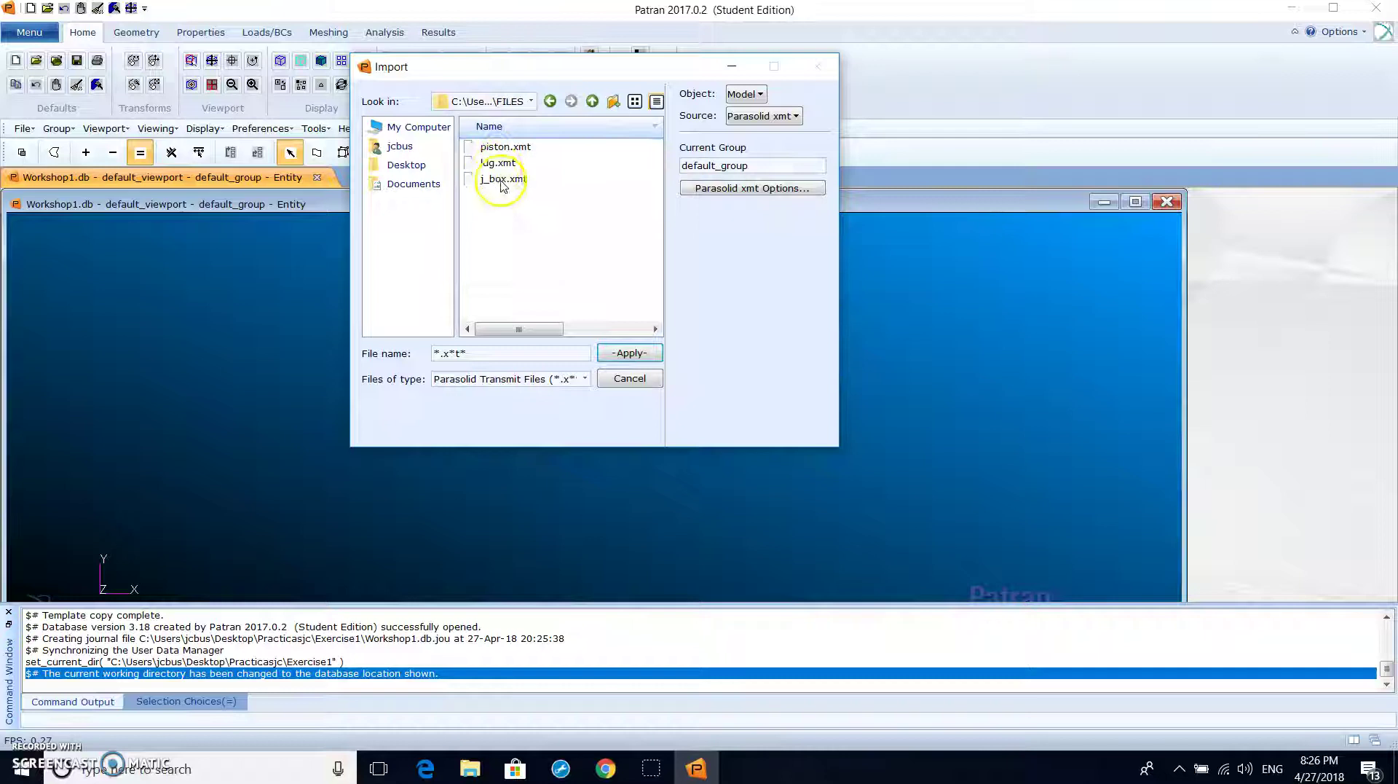
left_click(508, 147)
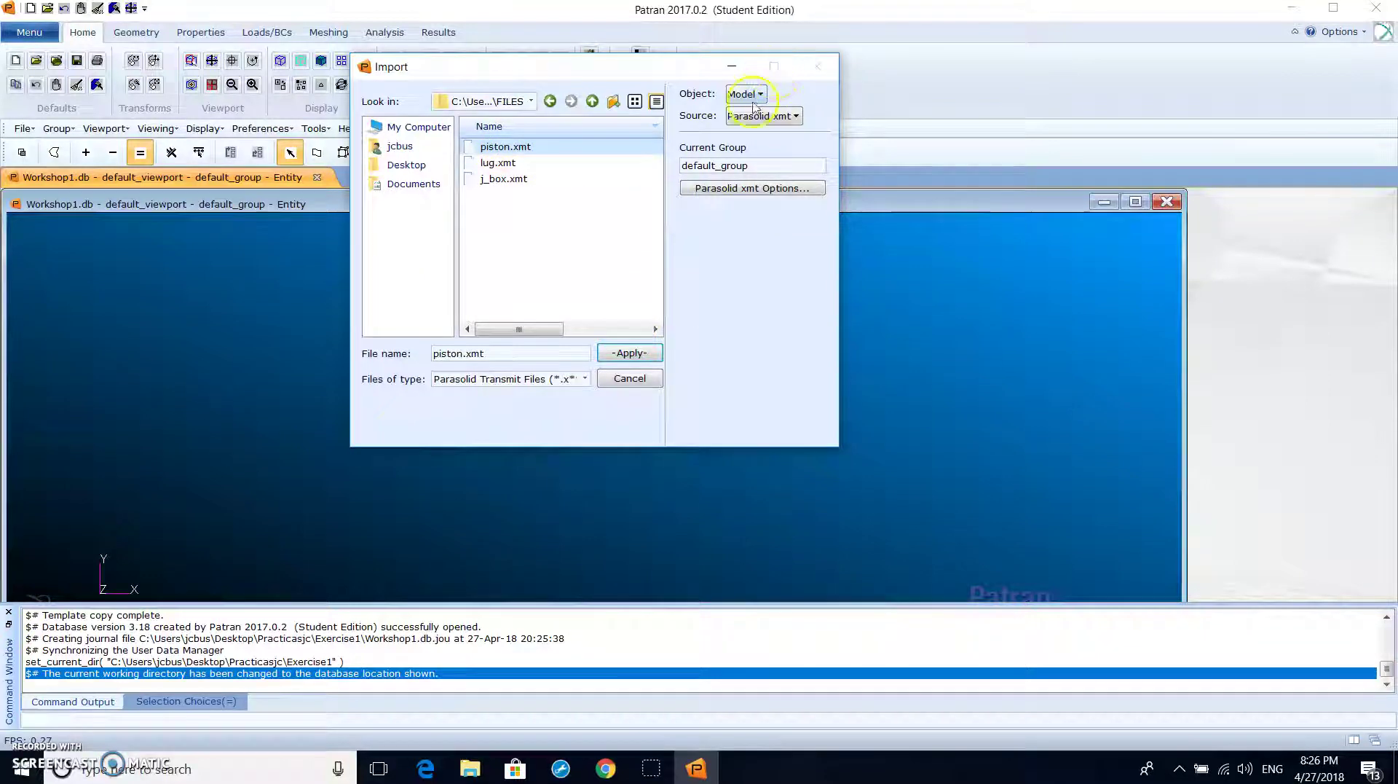
left_click(630, 354)
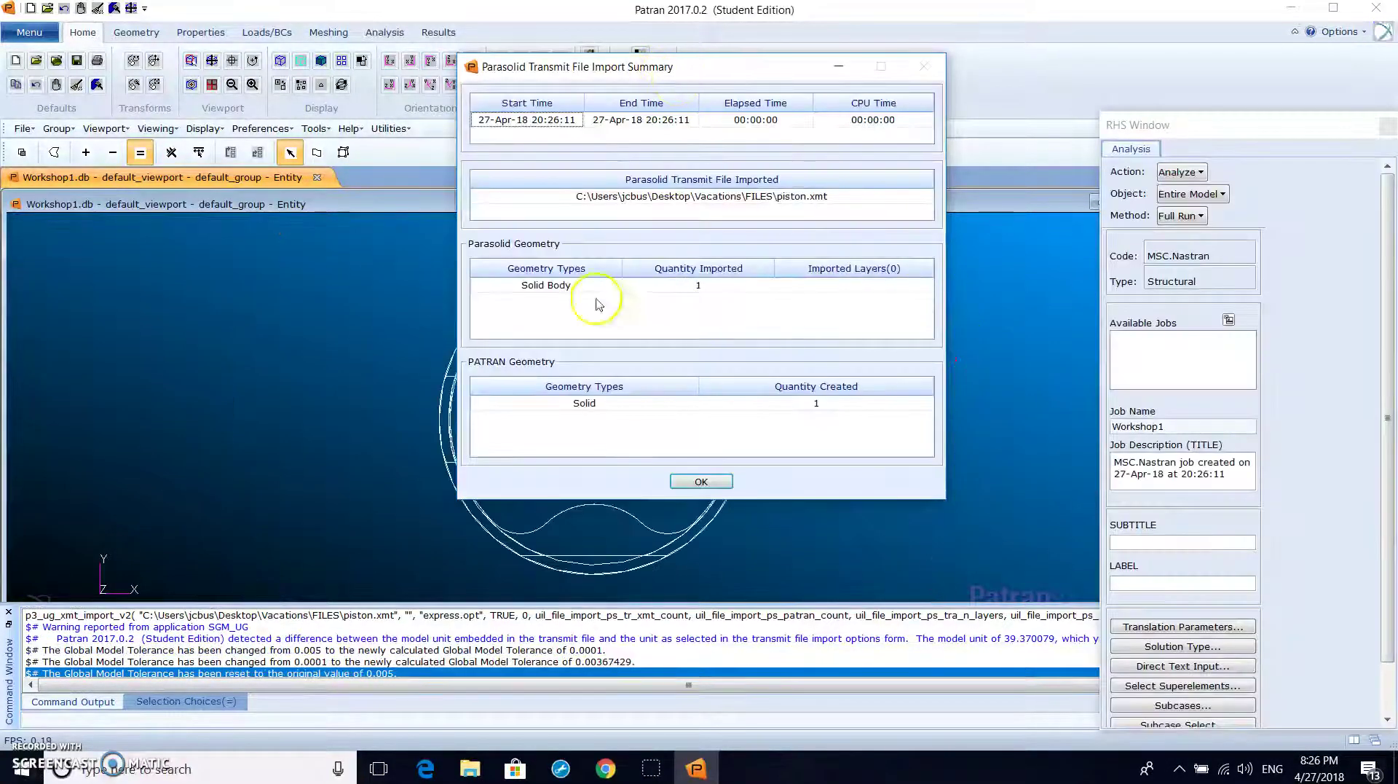
left_click(701, 481)
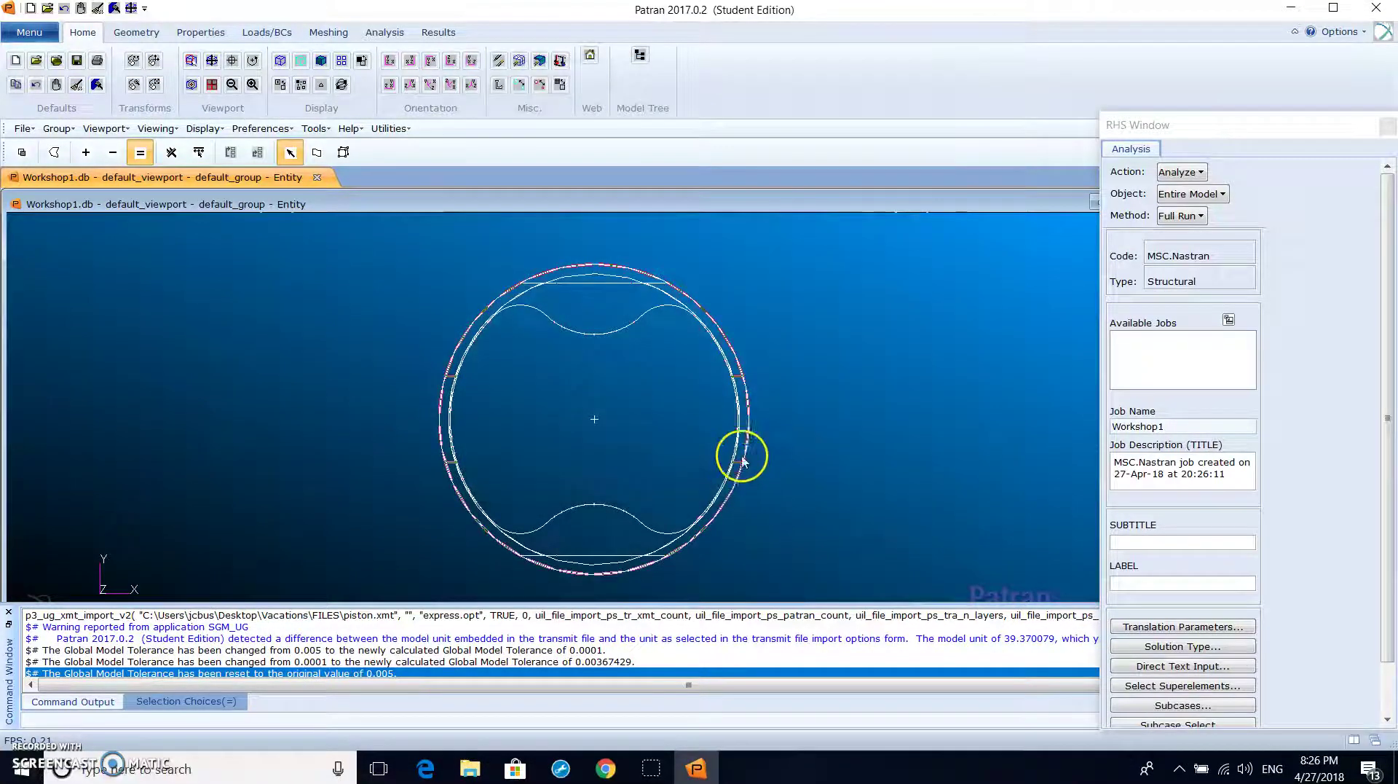
Display the piston with smooth shading and orient it so its crown and pin hole face the viewer.
middle_click_drag(804, 386, 860, 340)
right_click(859, 339)
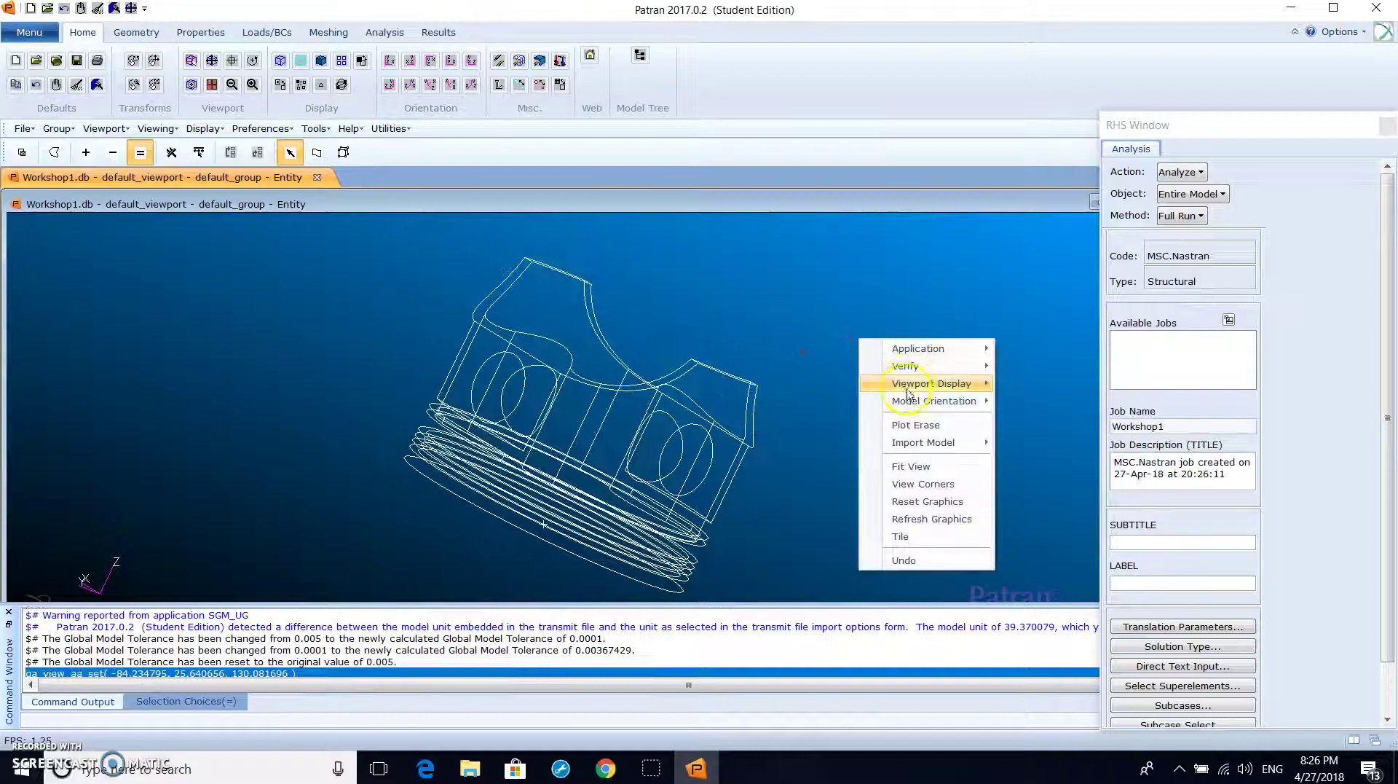
mouse_move(932, 383)
left_click(1051, 418)
mouse_move(730, 374)
middle_mouse_down()
mouse_move(905, 300)
mouse_move(898, 376)
mouse_move(924, 336)
mouse_move(973, 369)
middle_mouse_up()
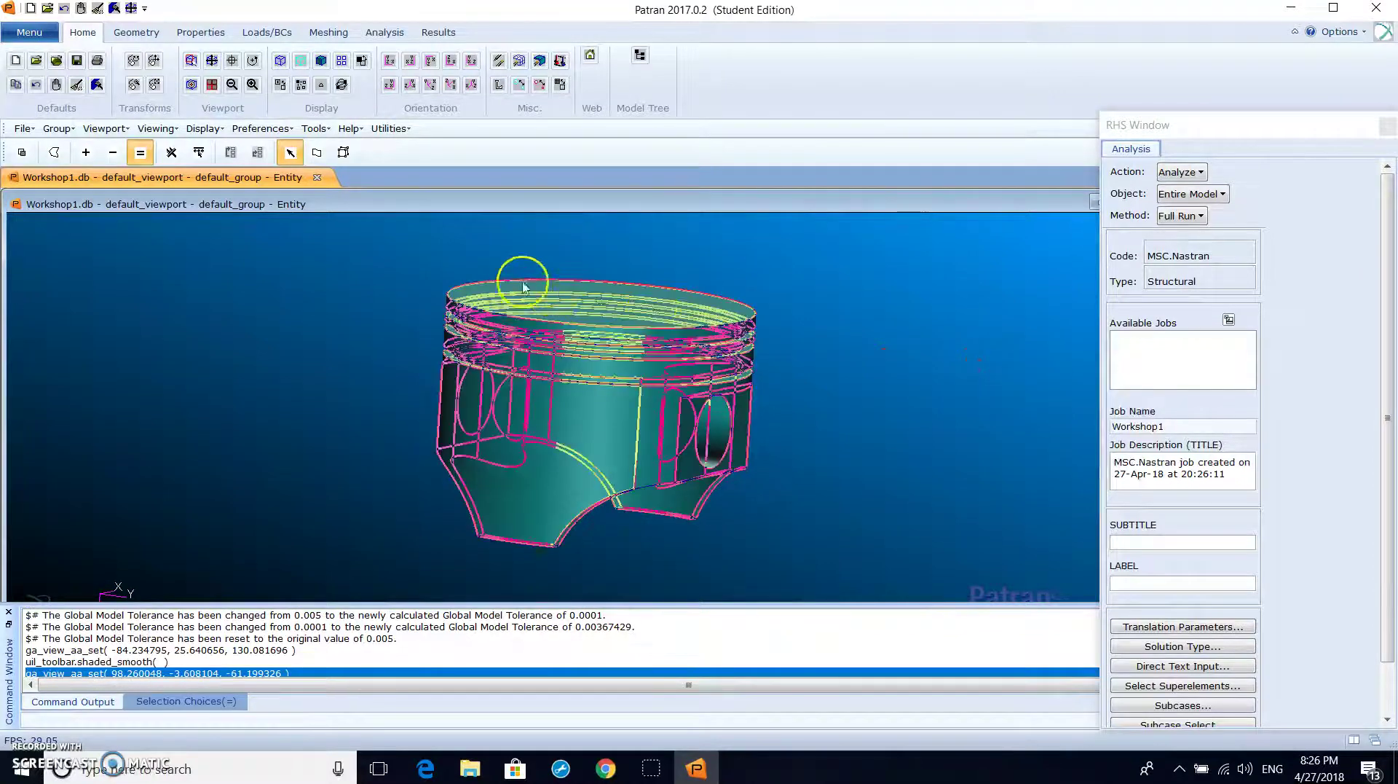
mouse_move(416, 312)
middle_mouse_down()
mouse_move(437, 321)
mouse_move(415, 299)
mouse_move(274, 362)
middle_mouse_up()
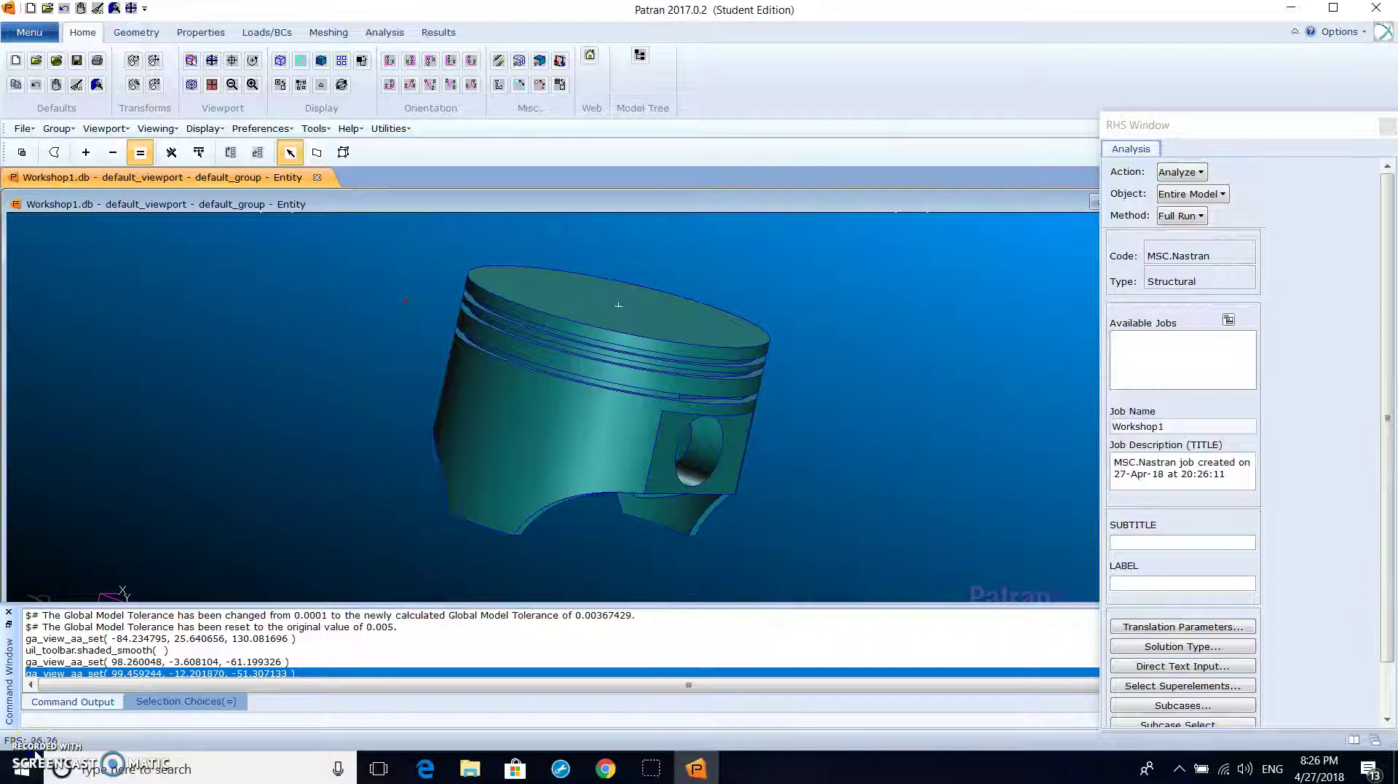
Set up a solid mesh with Tet element shape, the TetMesh mesher and Tet4 topology.
left_click(328, 32)
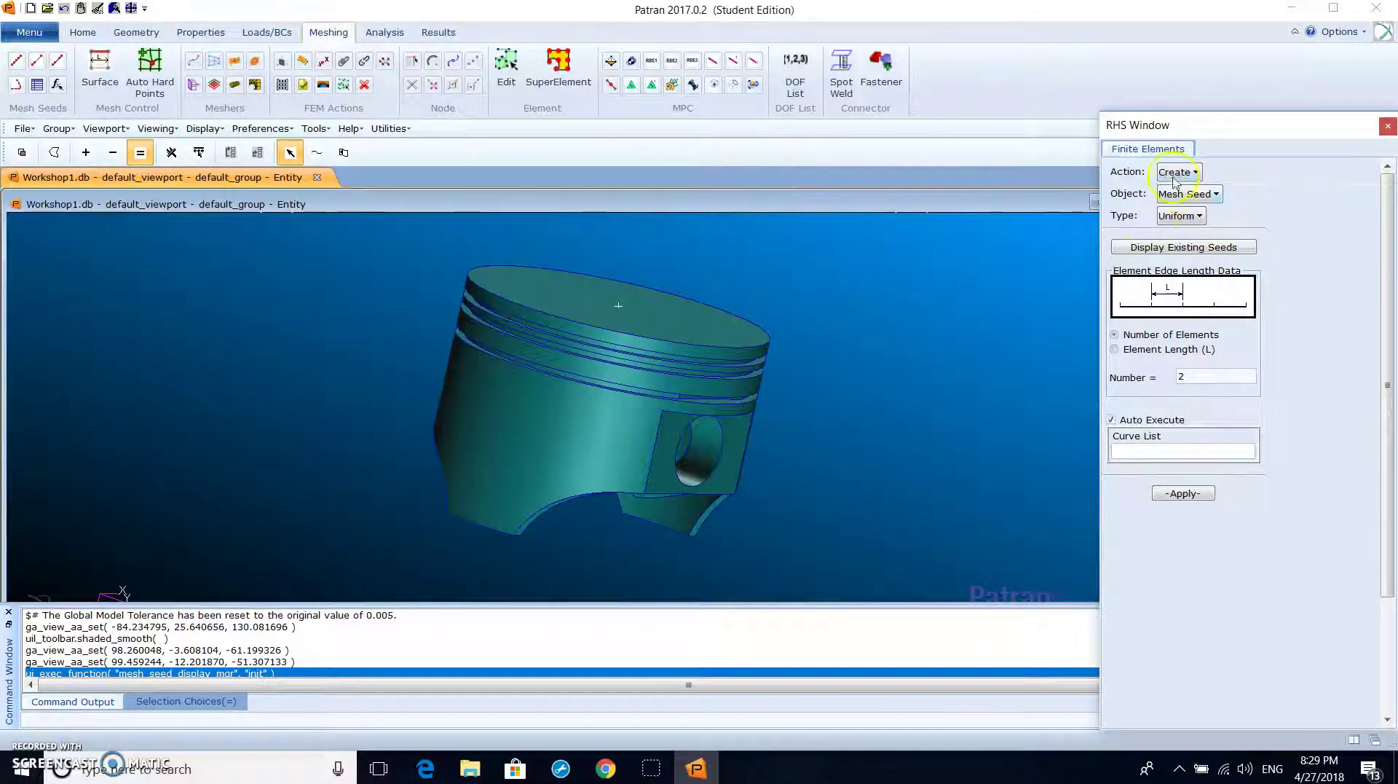
left_click(1192, 194)
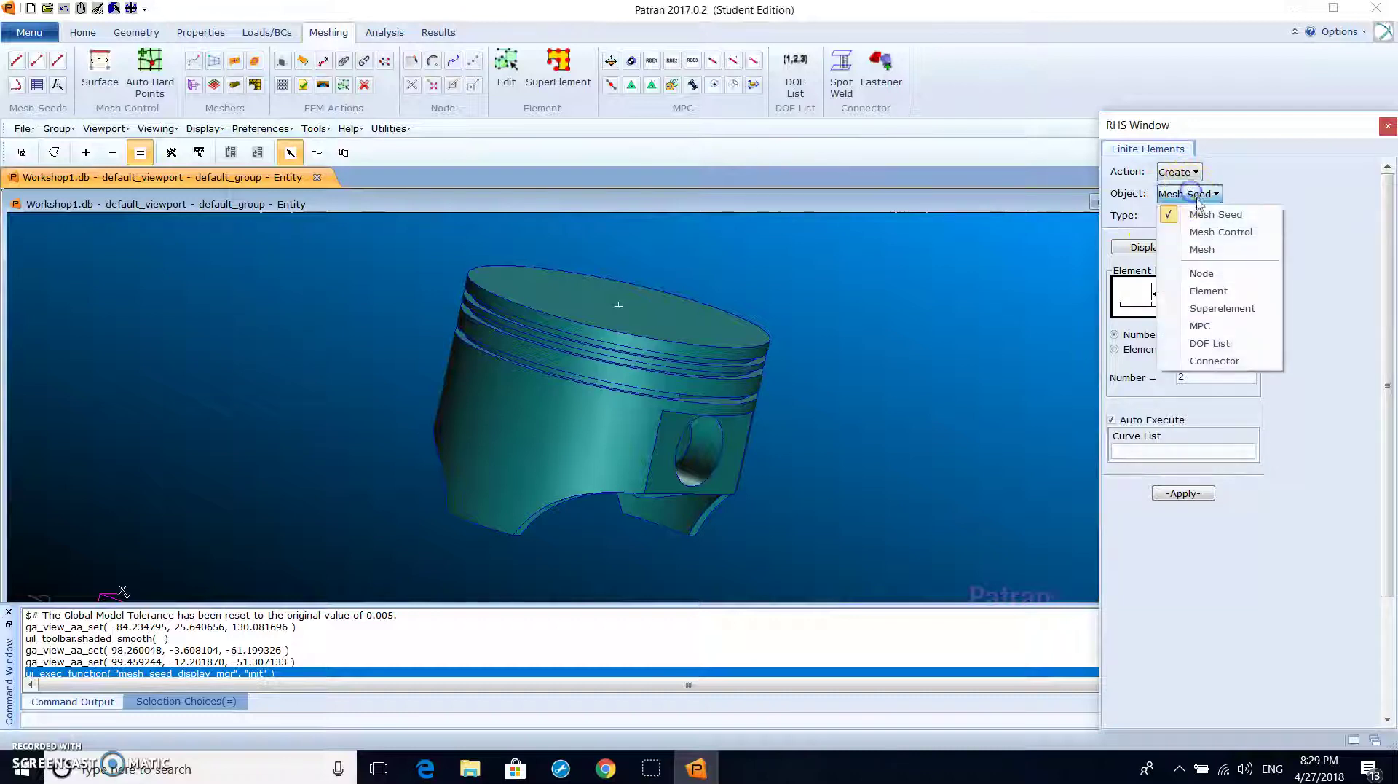
left_click(1203, 248)
left_click(1193, 220)
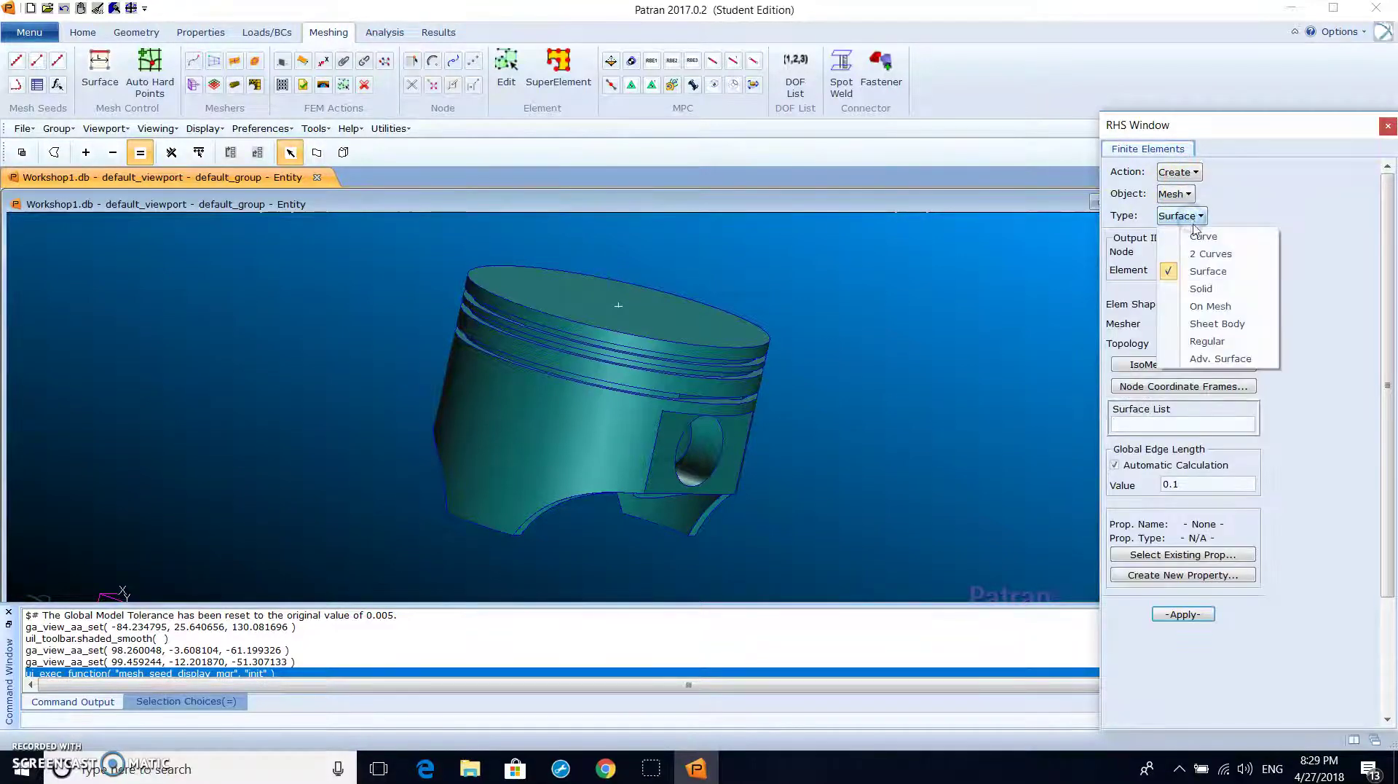
left_click(1200, 284)
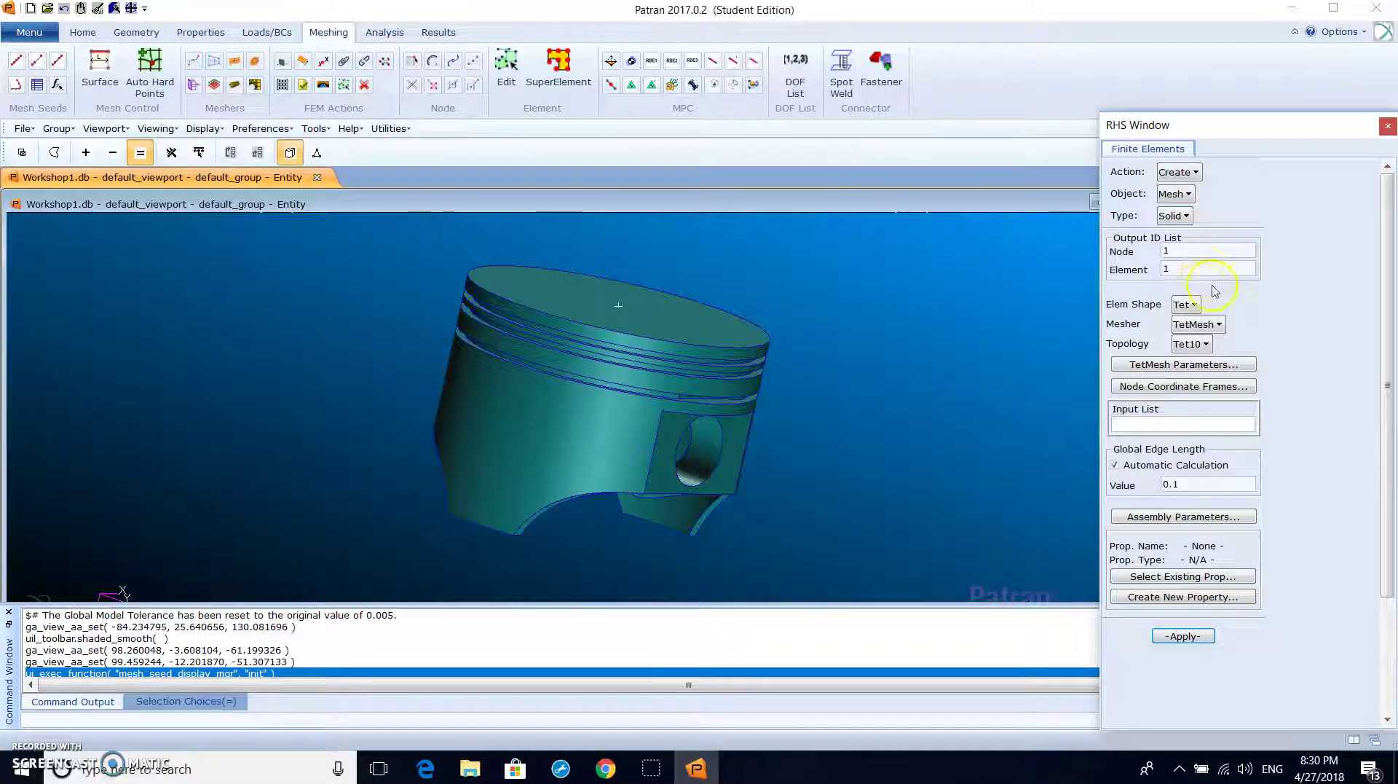
left_click(1202, 345)
left_click(1214, 364)
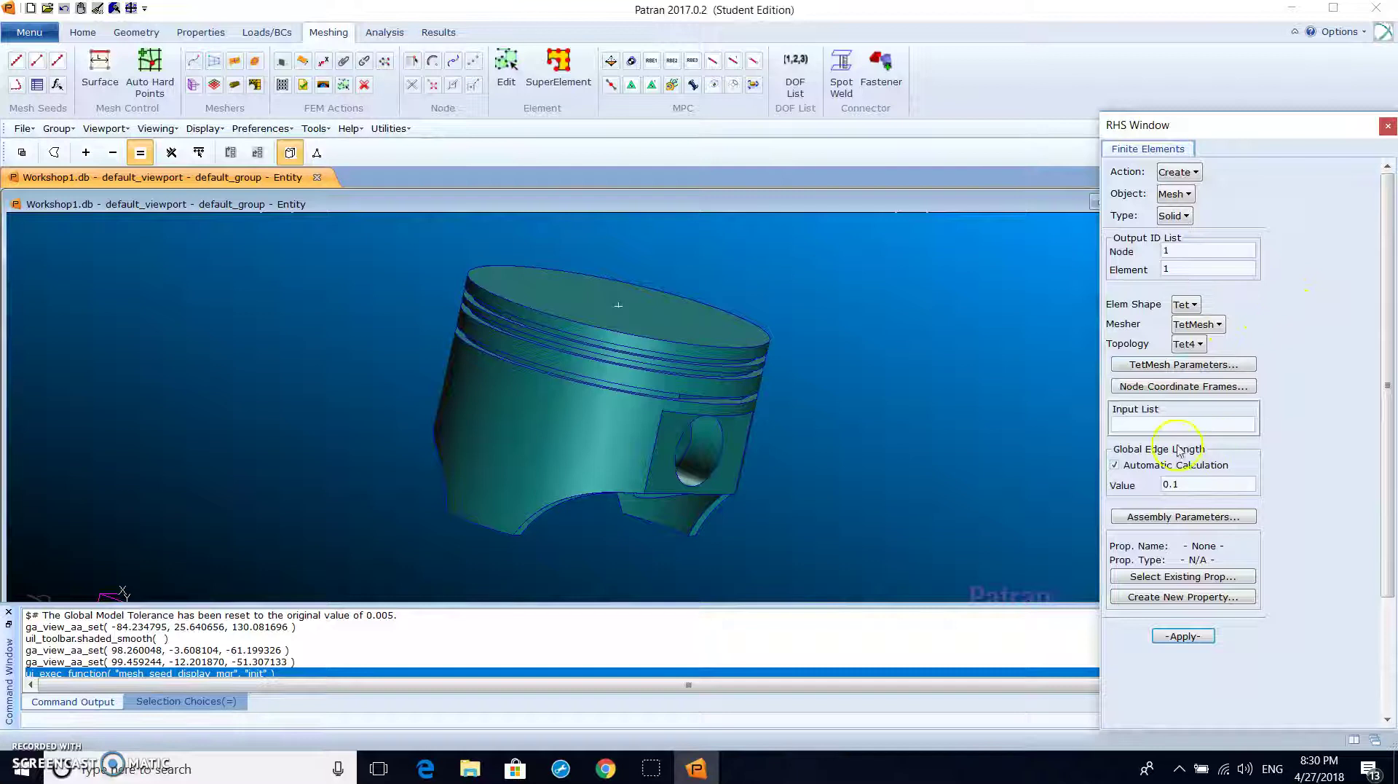
Mesh the whole piston solid using the automatically calculated global edge length.
left_click(1143, 426)
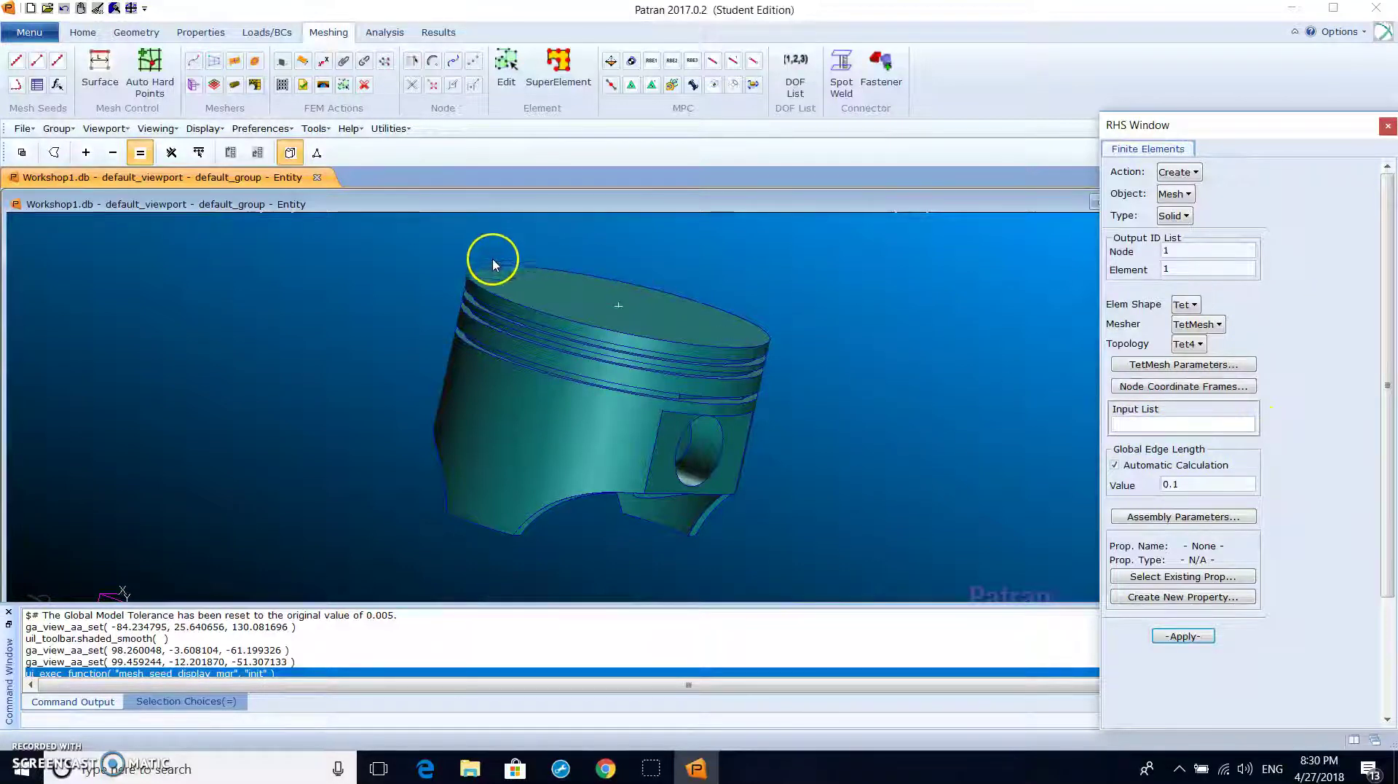
left_click_drag(397, 251, 834, 566)
left_click(1134, 467)
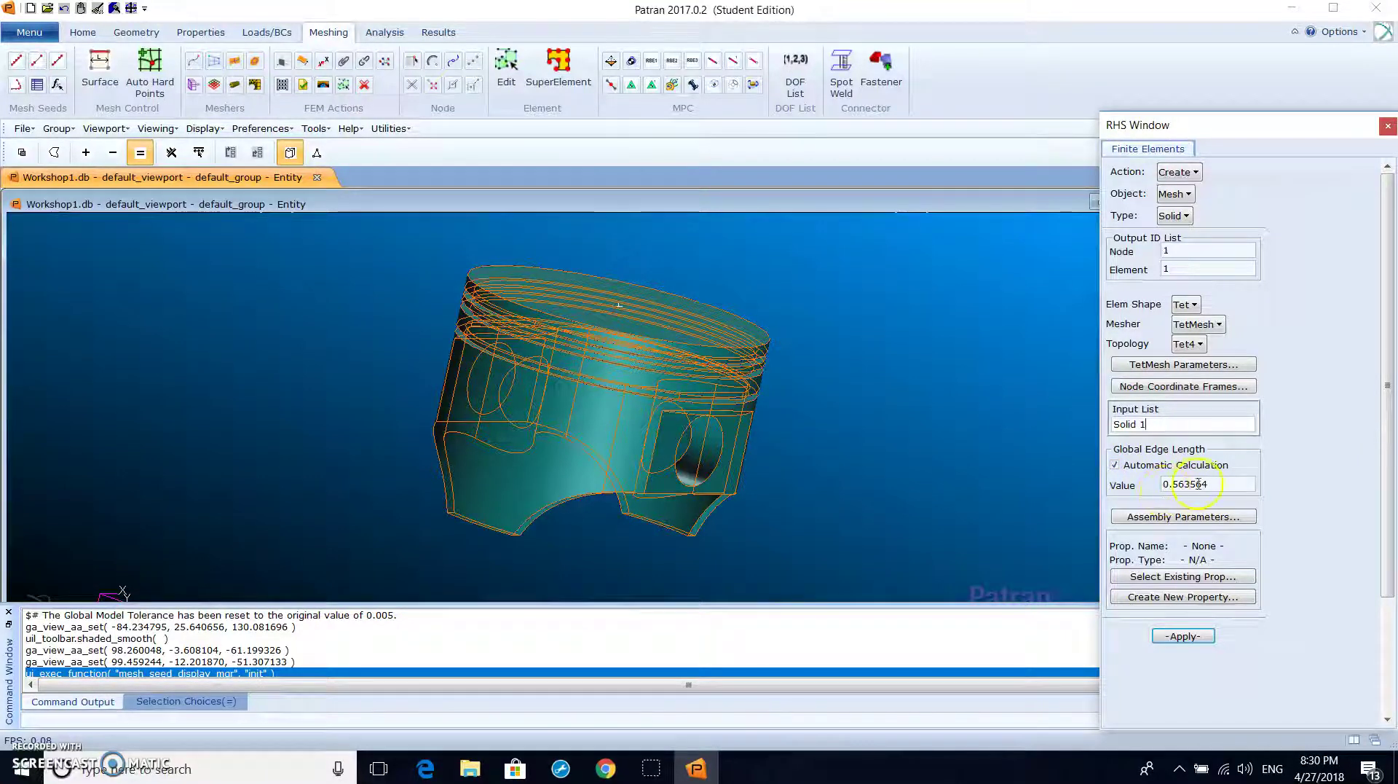
mouse_move(1214, 484)
left_mouse_down()
mouse_move(1162, 485)
mouse_move(1199, 484)
left_mouse_up()
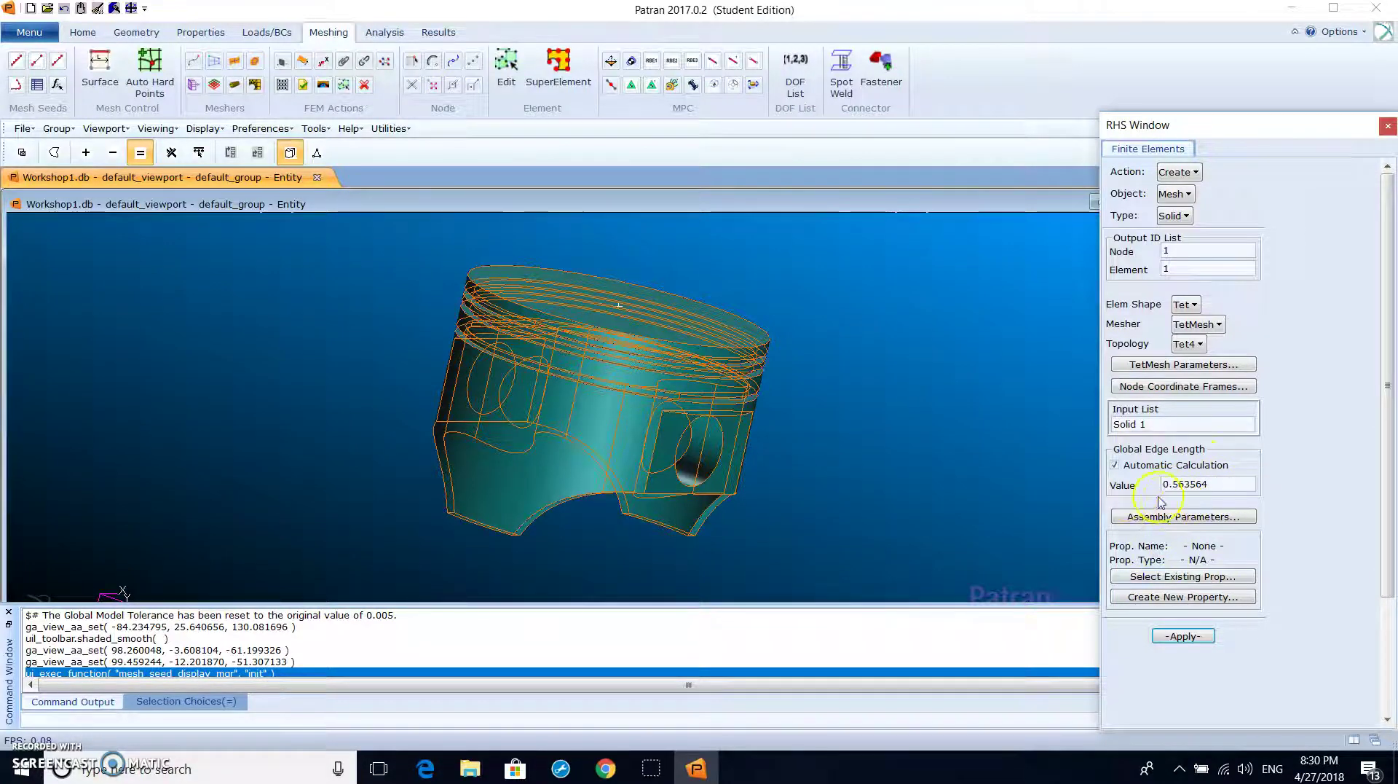
left_click(1195, 638)
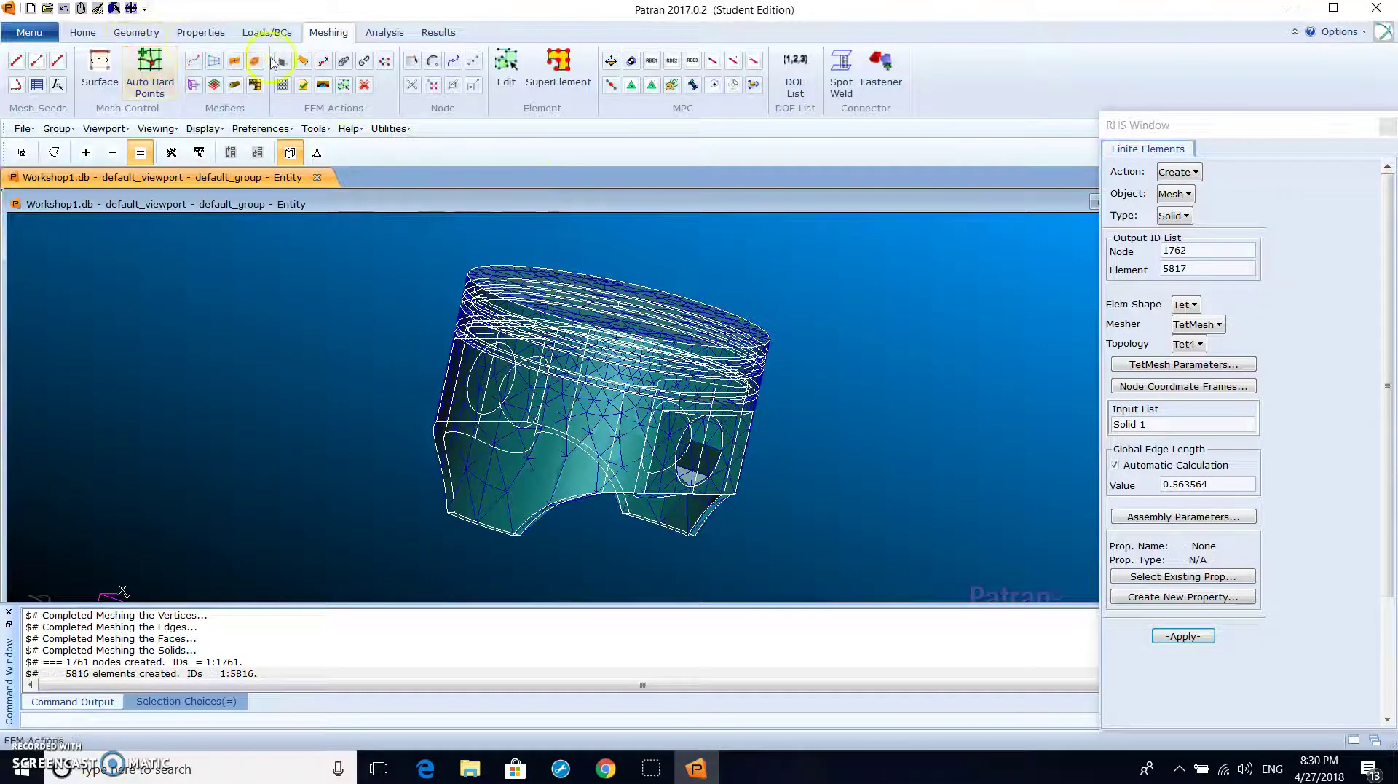
Start a standard nodal displacement boundary condition and name the new set Fixed.
left_click(280, 36)
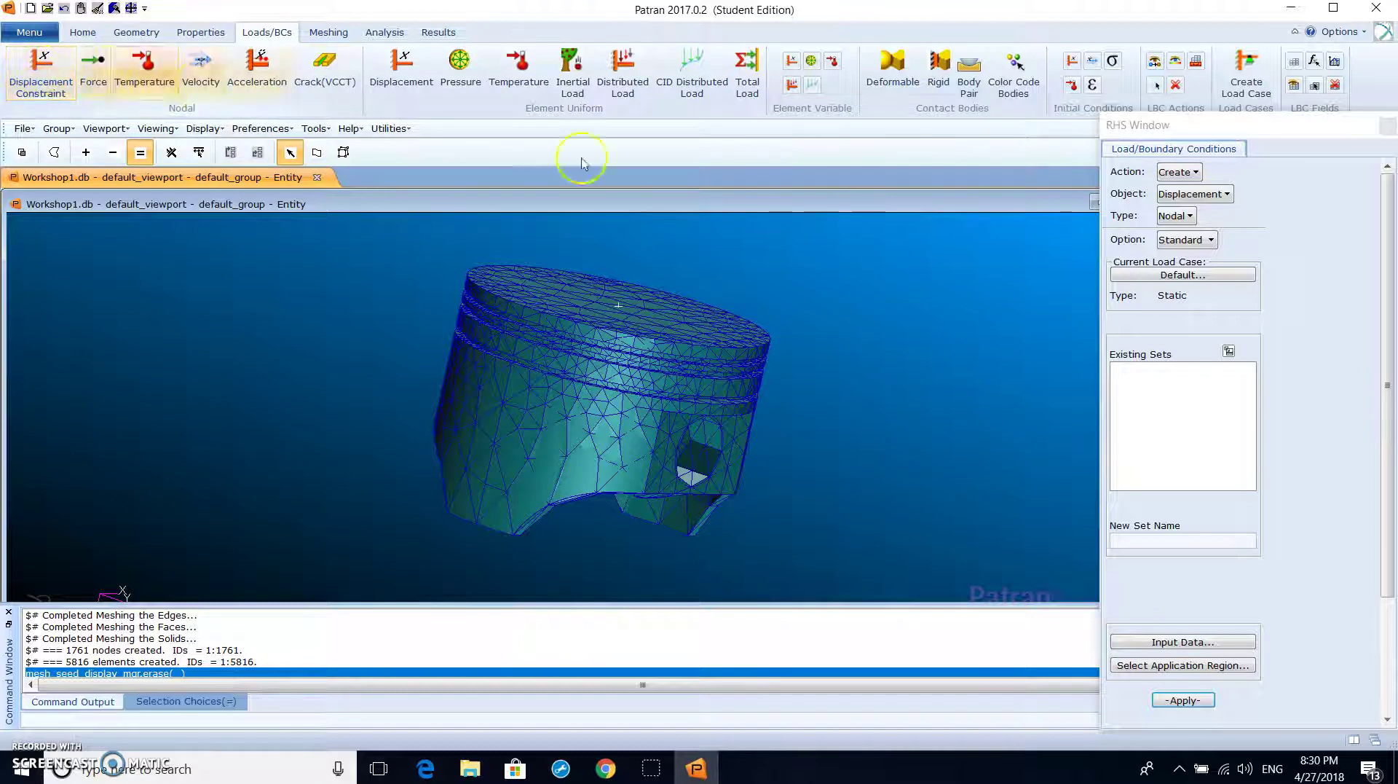
left_click(1174, 172)
left_click(1205, 192)
left_click(1195, 194)
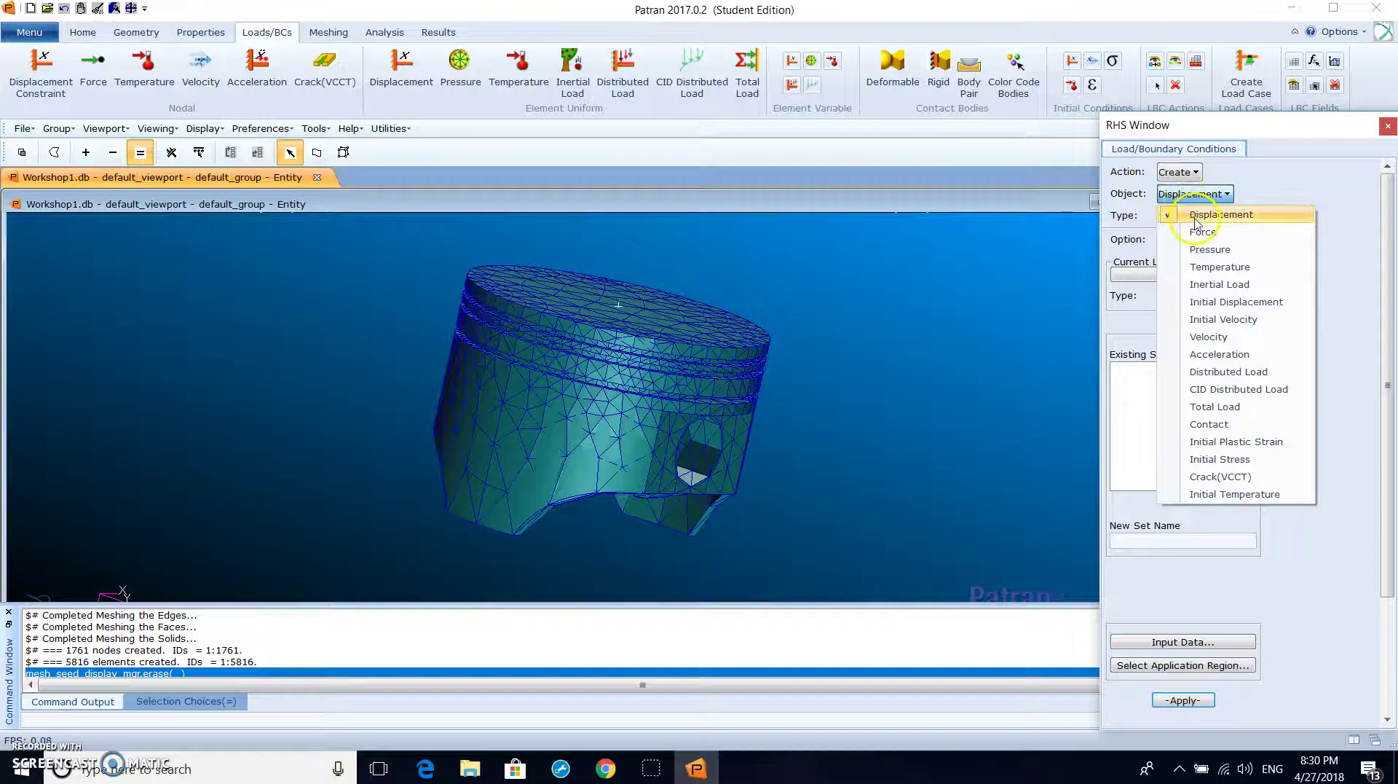
left_click(1206, 220)
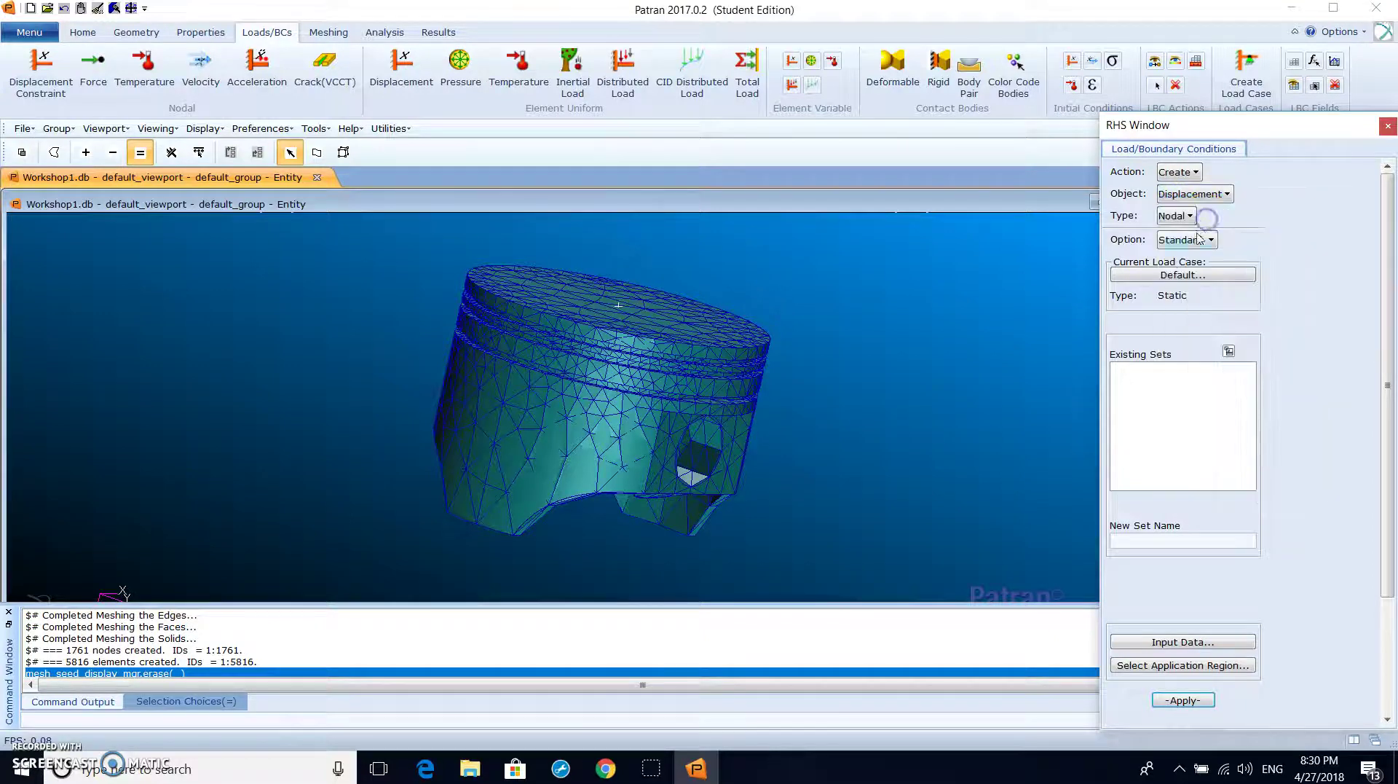
left_click(1203, 642)
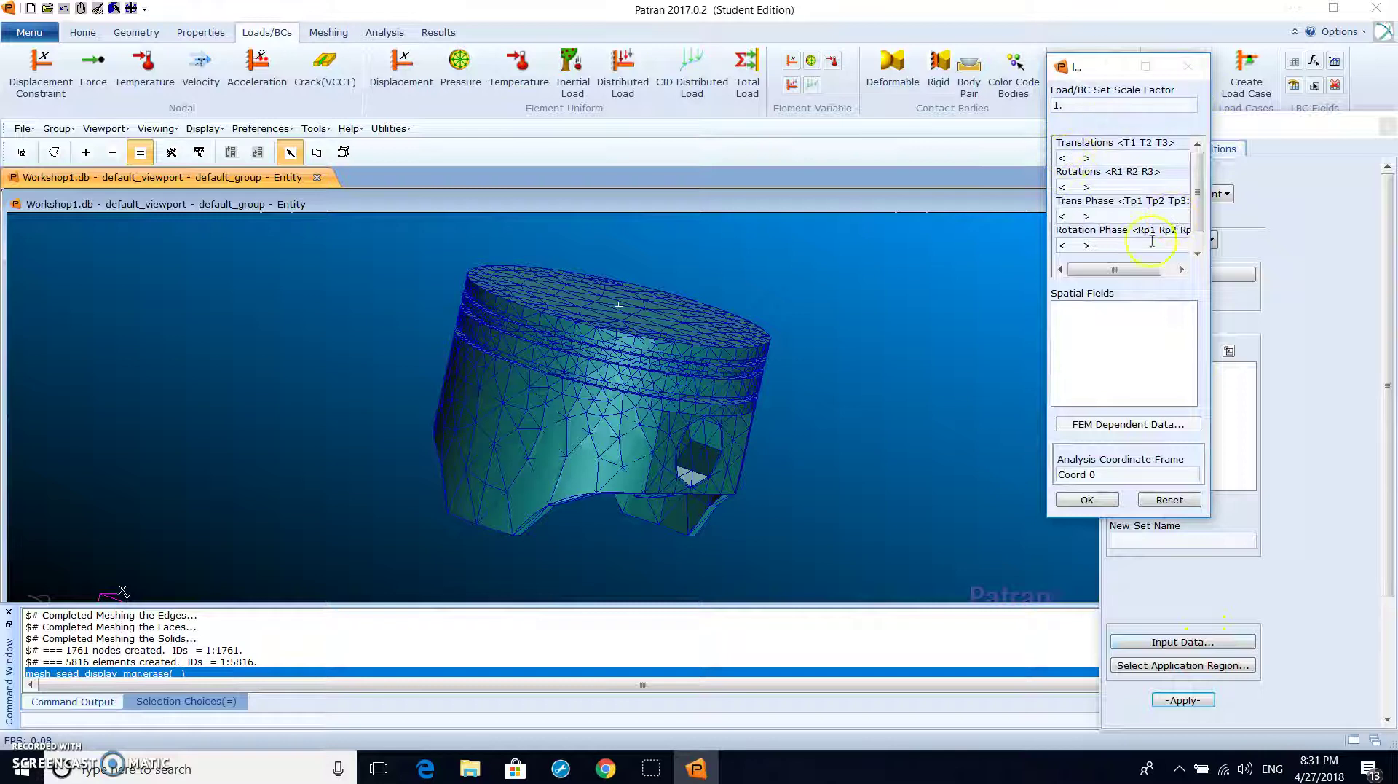
left_click(1086, 499)
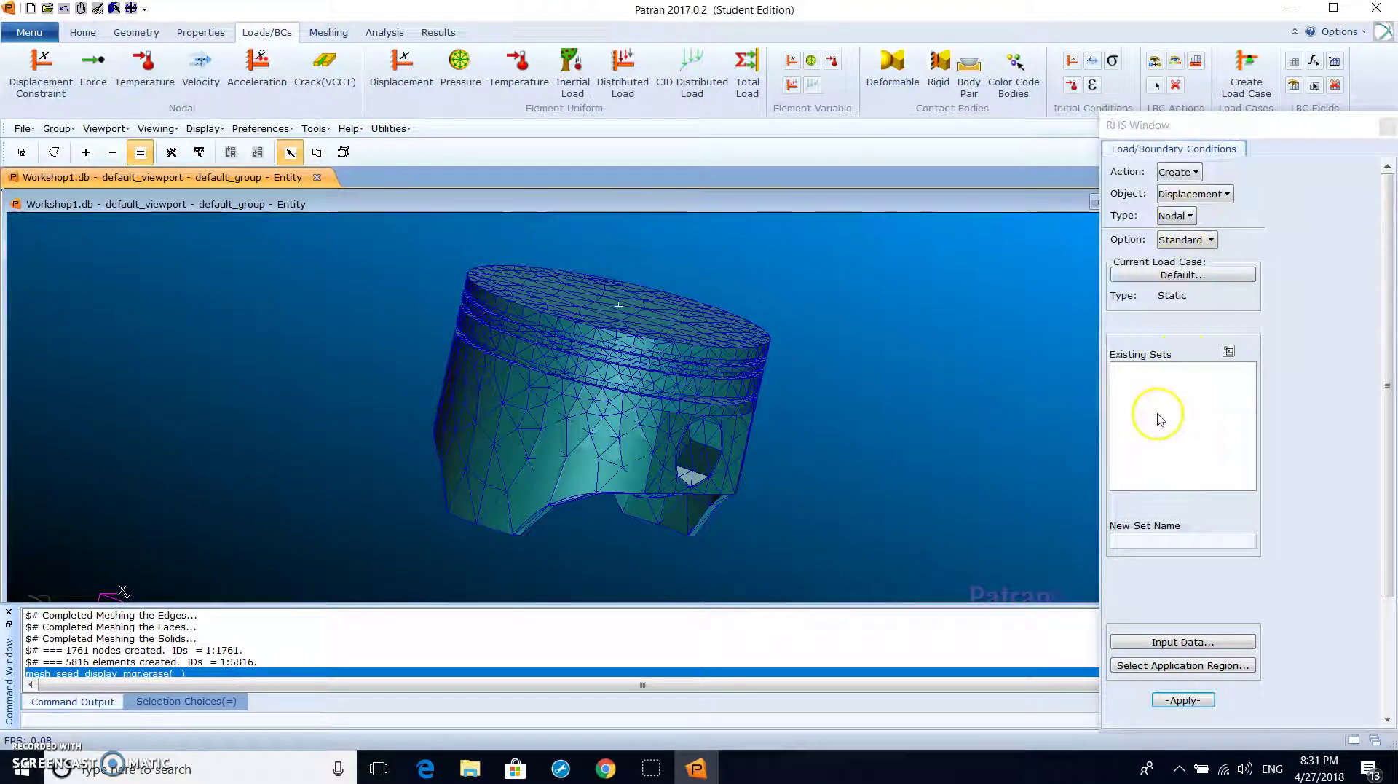
left_click(1140, 539)
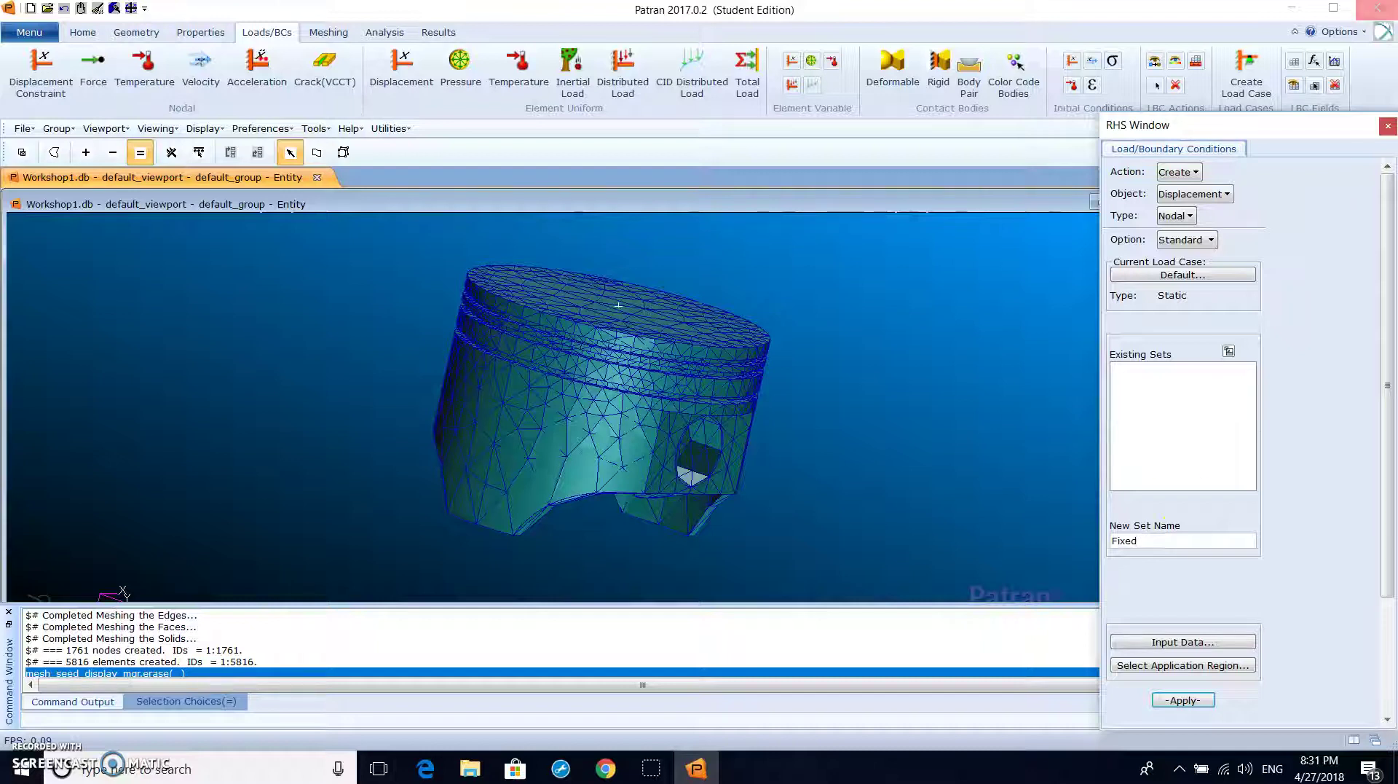
Set the translations of the Fixed displacement set to <0 0 0>.
left_click(1223, 650)
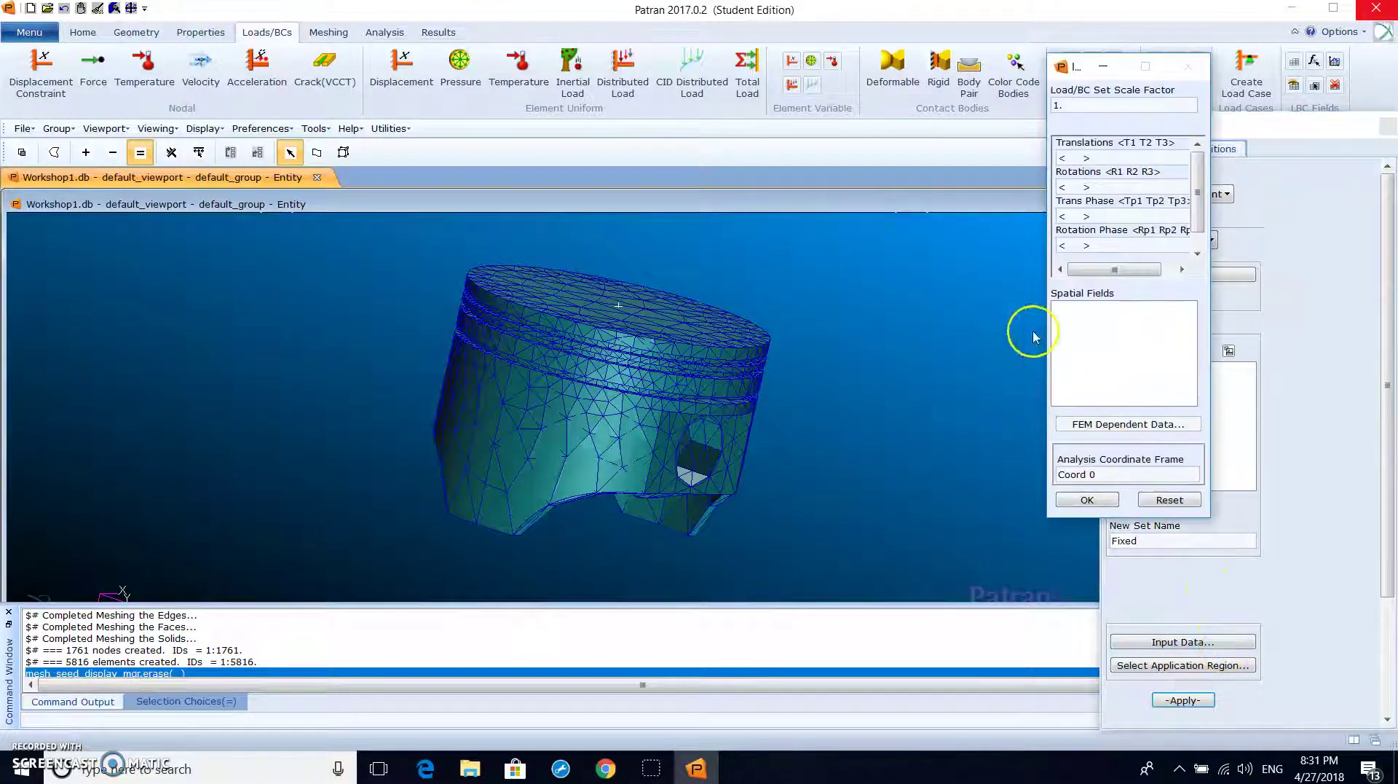
left_click(1072, 158)
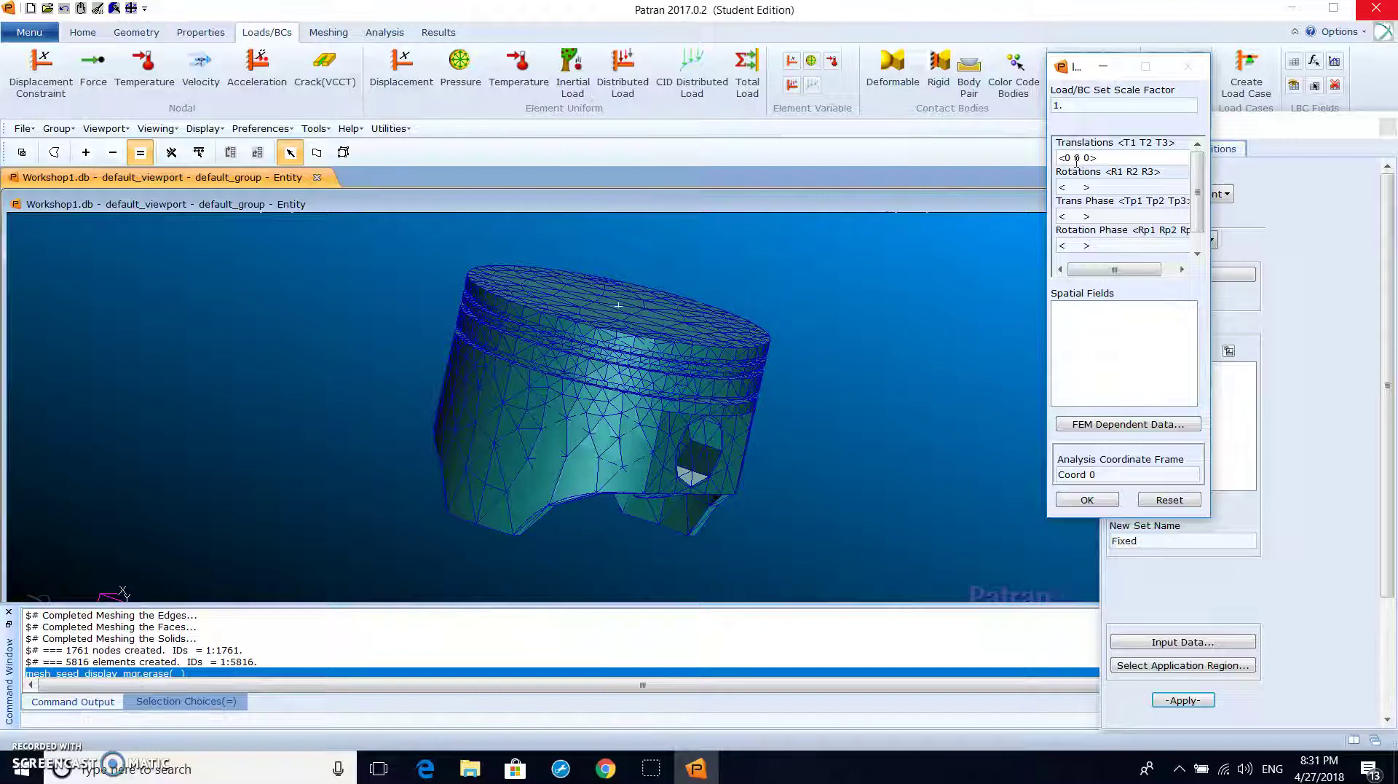
left_click(1085, 501)
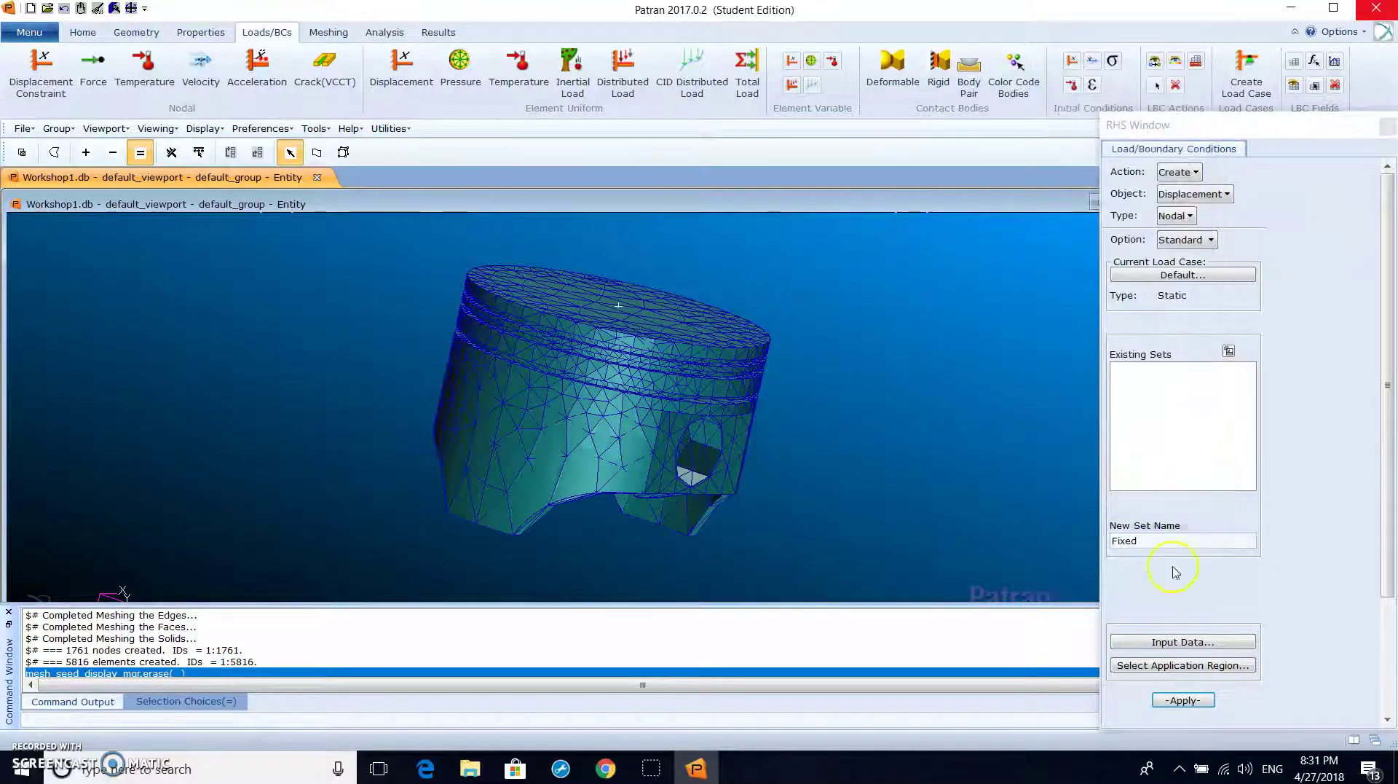
Assign the inner faces of both piston pin holes as the application region of the Fixed set and create the constraint.
left_click(1169, 665)
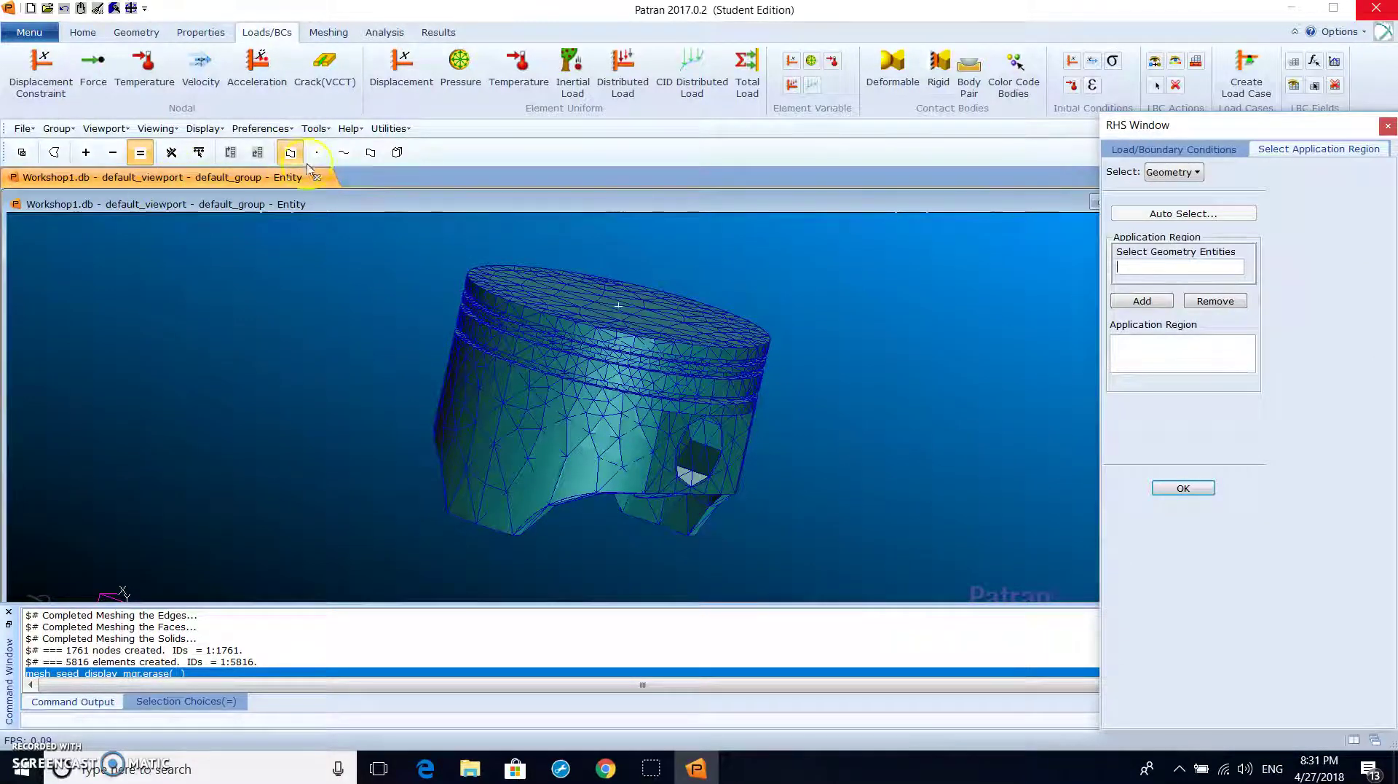
left_click(370, 155)
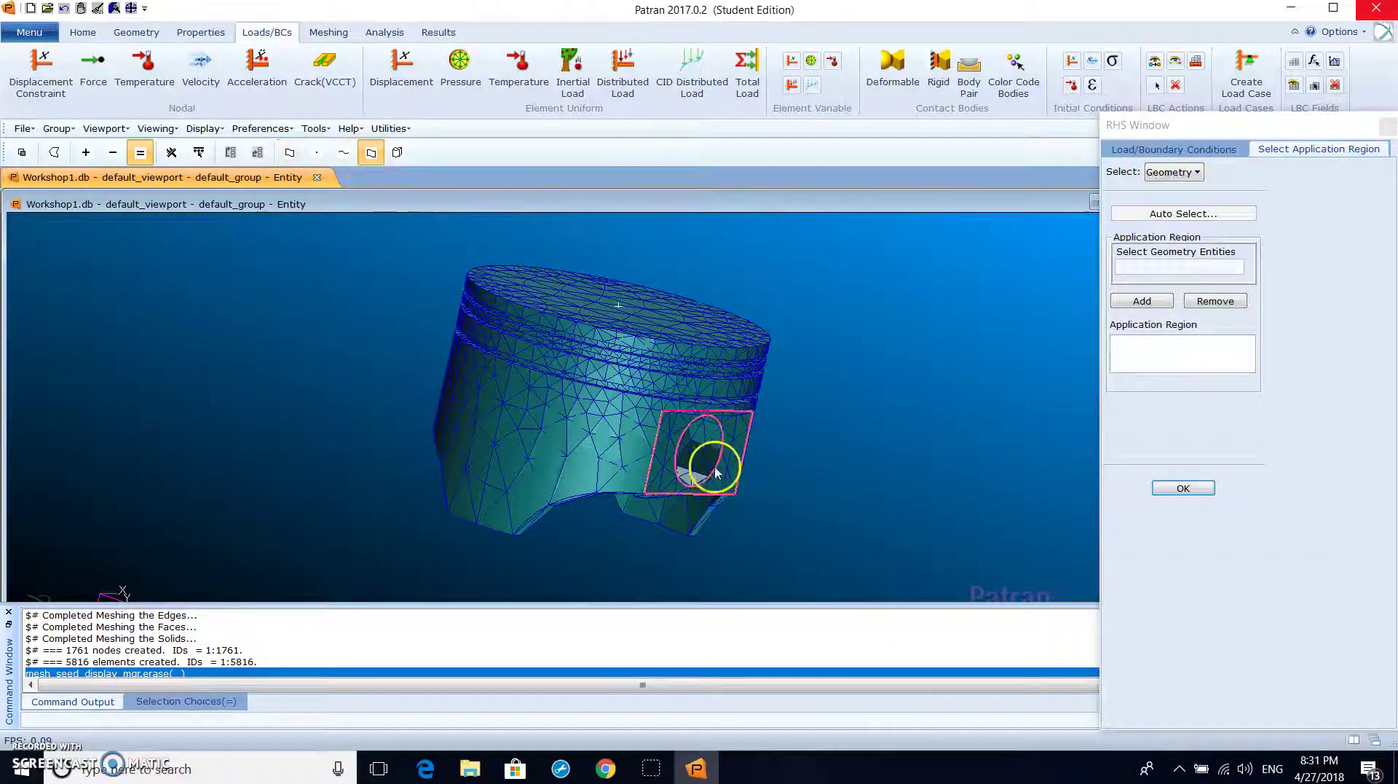
middle_click_drag(769, 474, 616, 452)
left_click(628, 430)
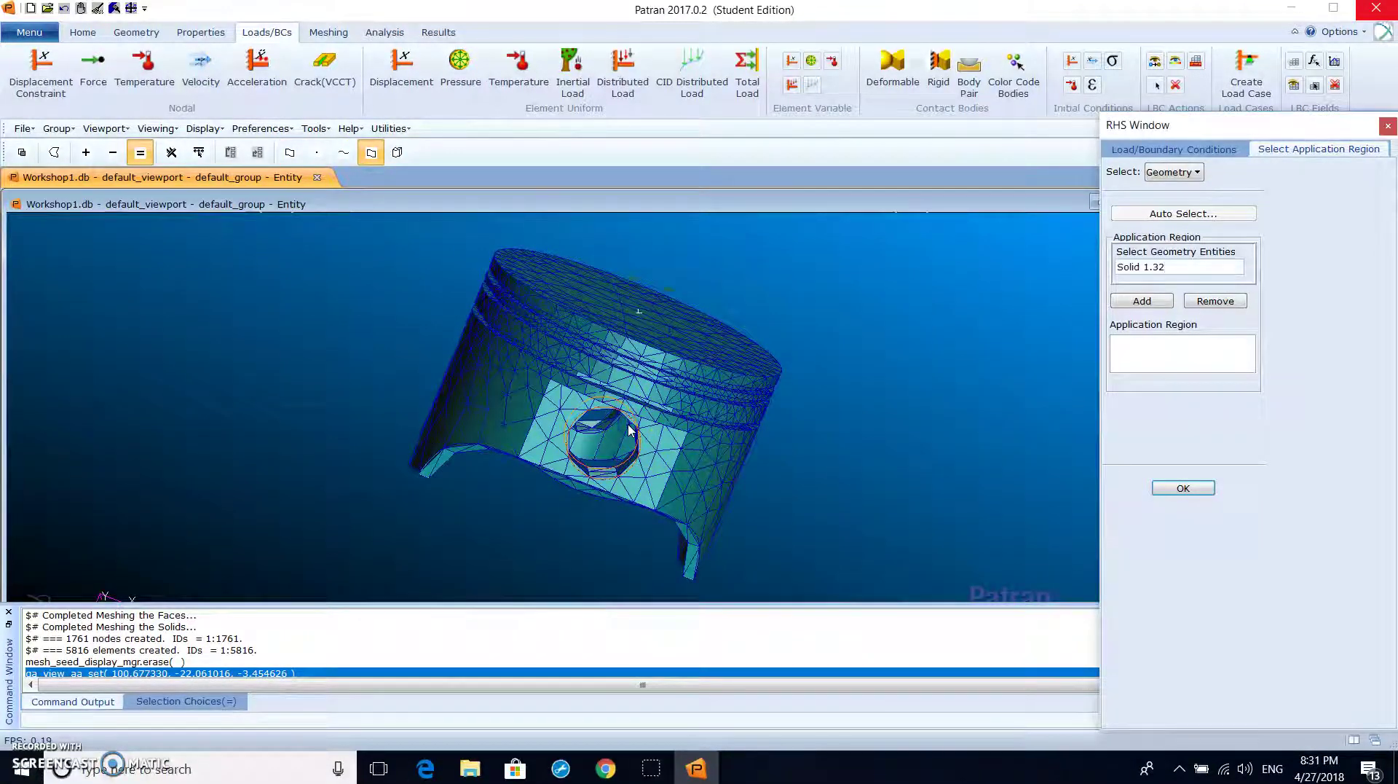
mouse_move(614, 453)
middle_mouse_down("ctrl")
mouse_move(696, 460)
mouse_move(623, 455)
middle_mouse_up("ctrl")
left_click(640, 427)
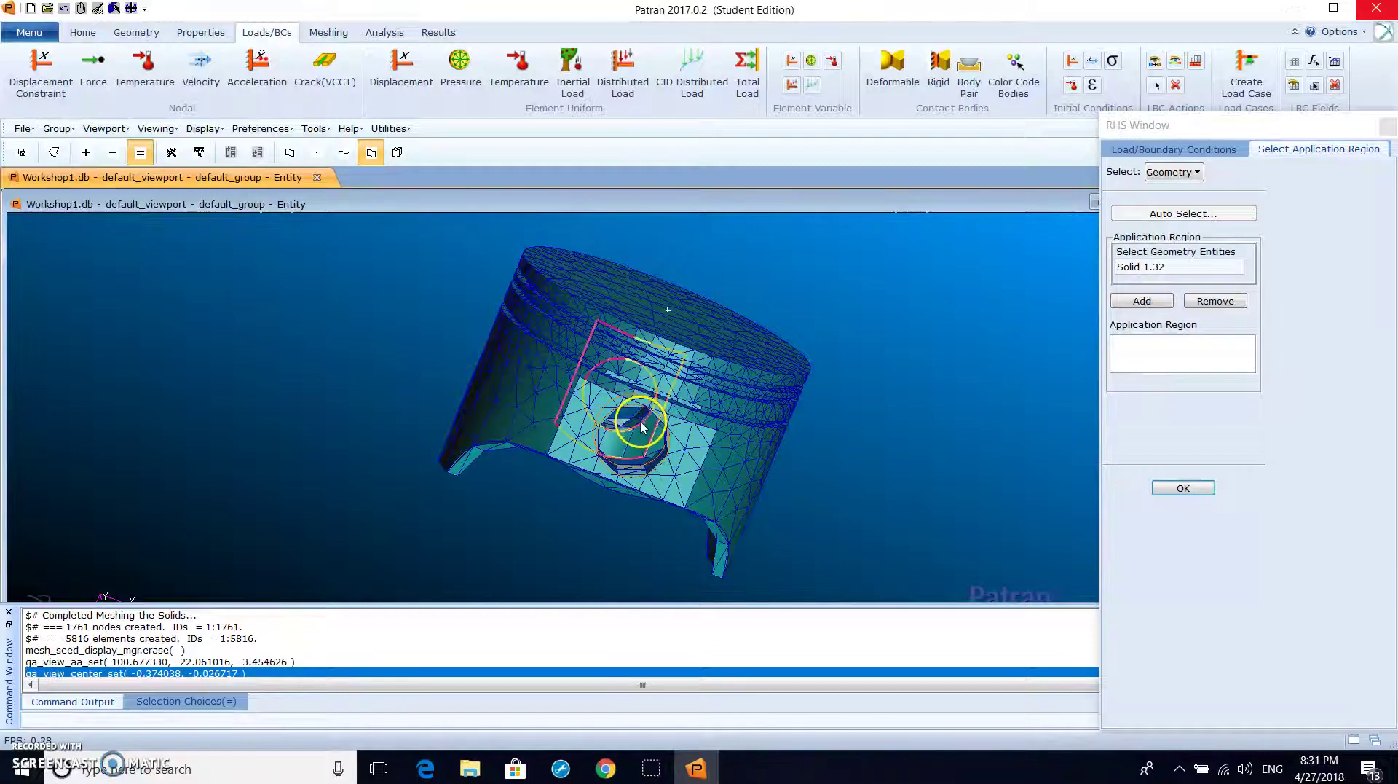
middle_click_drag(587, 501, 619, 451)
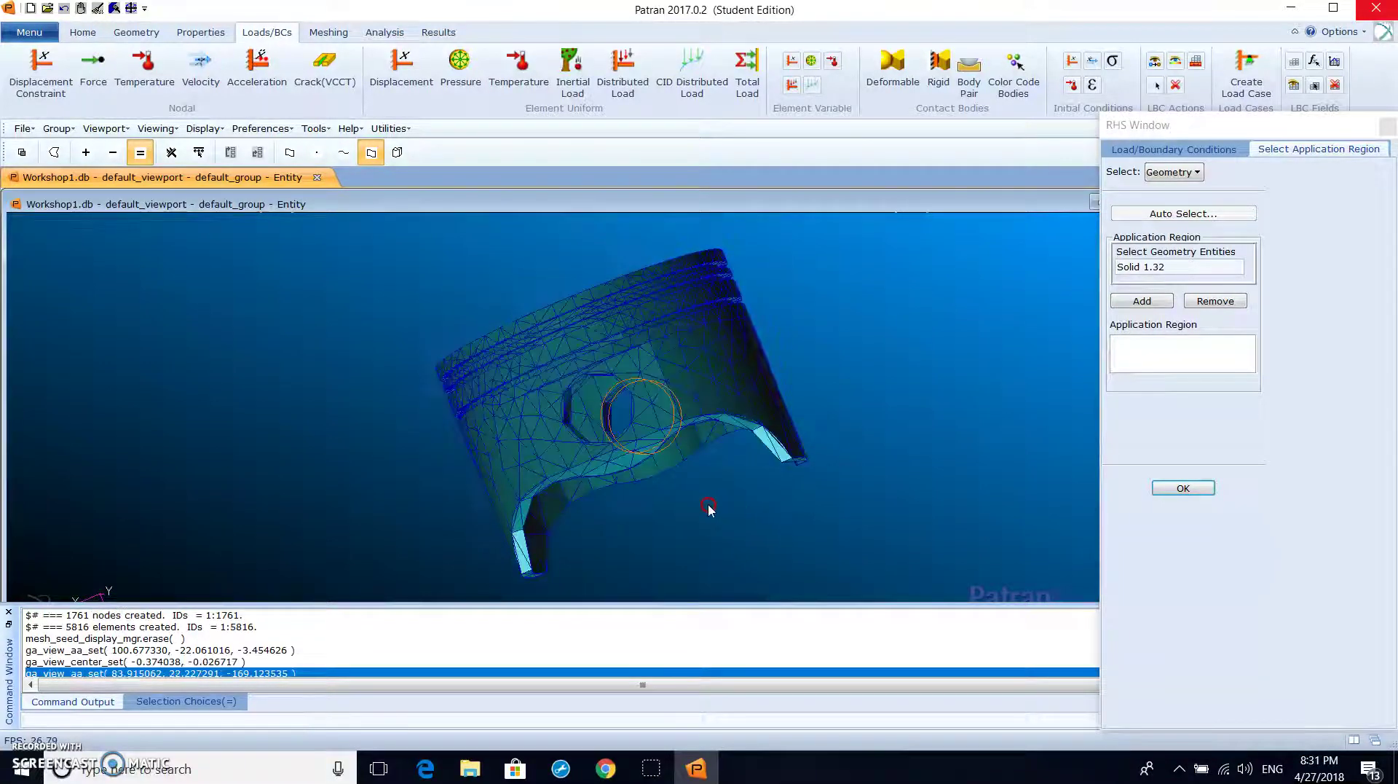
left_click(566, 397)
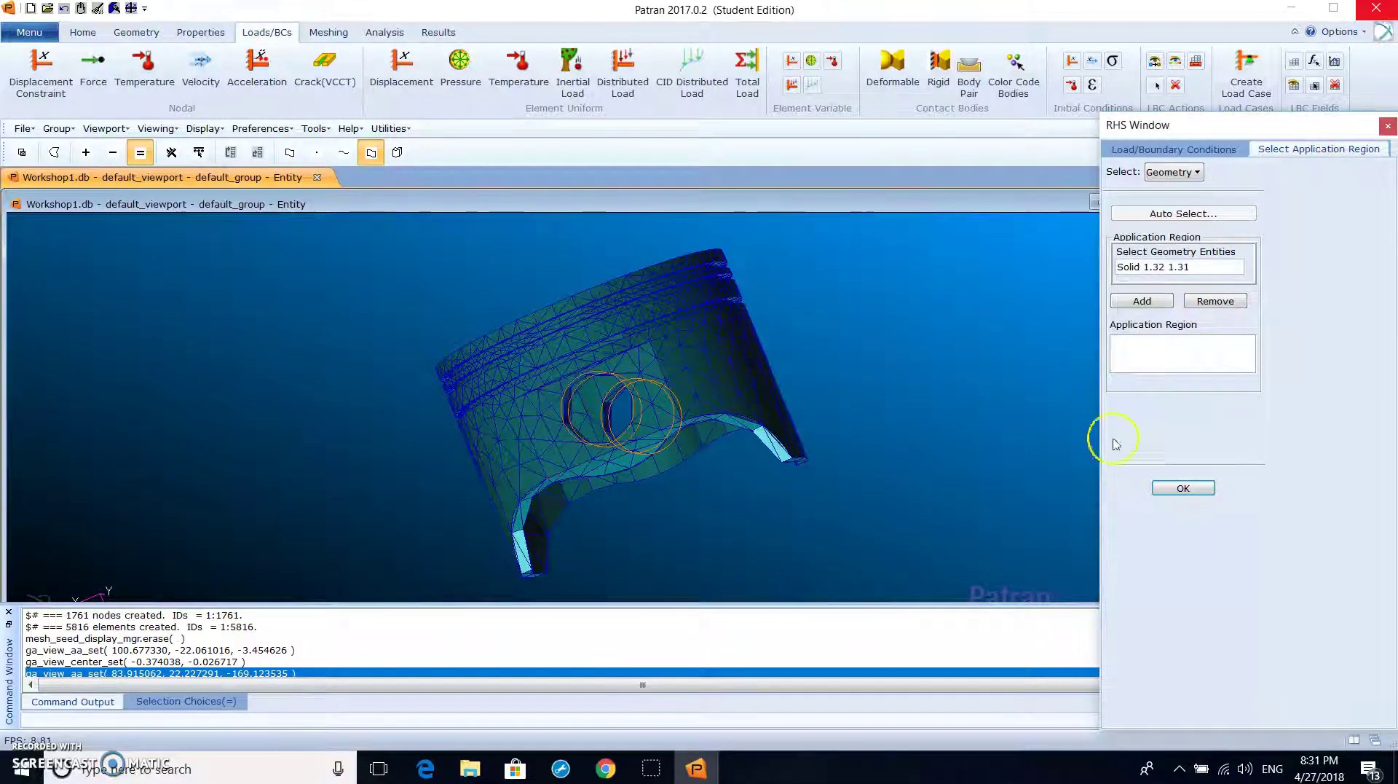
left_click(1142, 301)
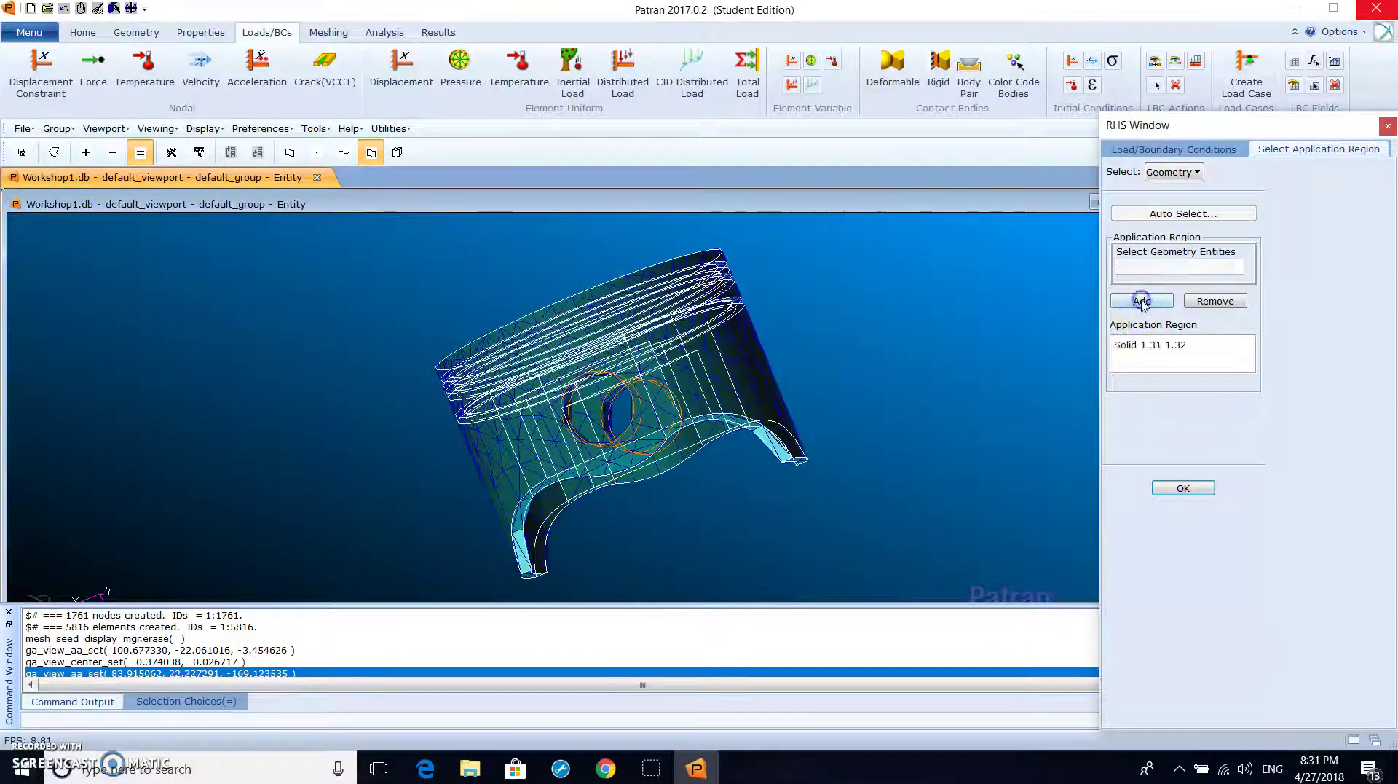
left_click(1176, 489)
left_click(1183, 699)
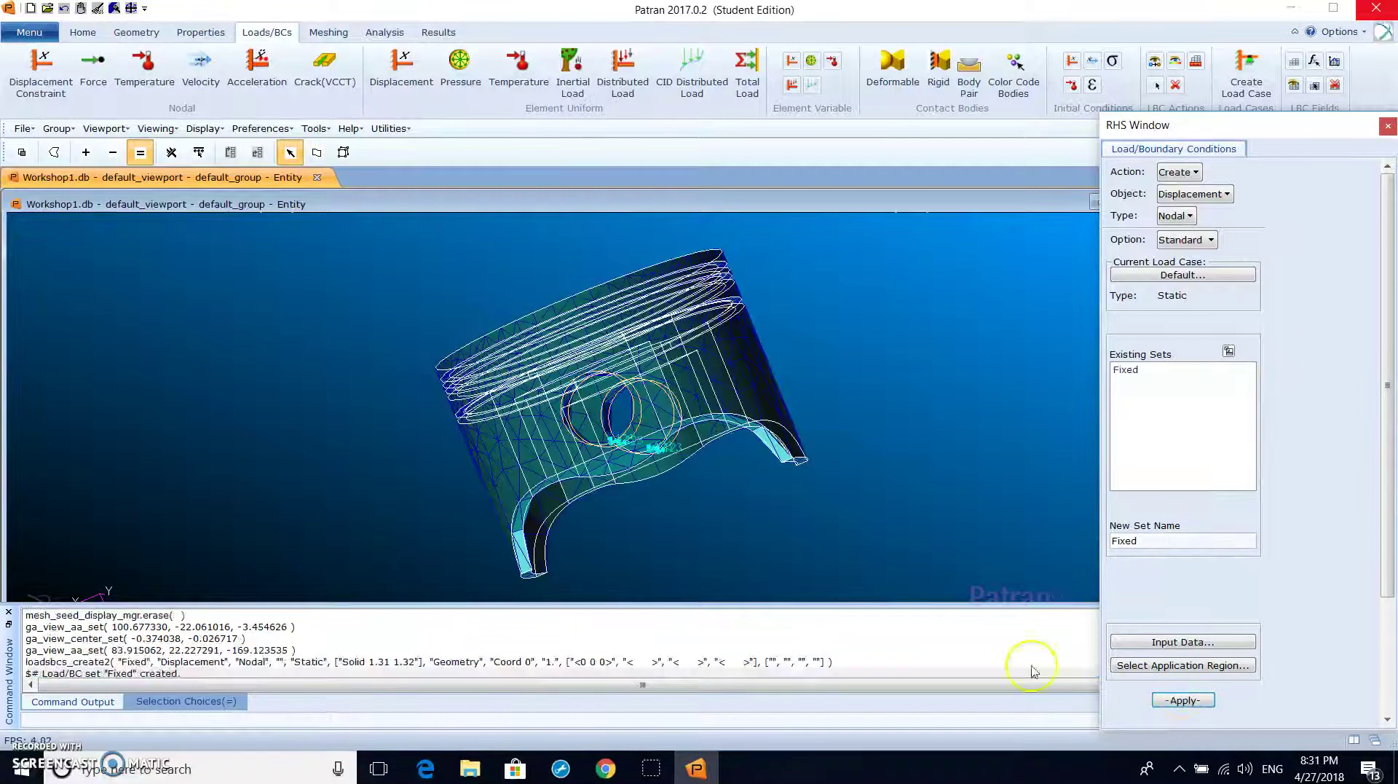
Start a new Element Uniform pressure load and name the set Piston_pressure.
mouse_move(699, 416)
middle_mouse_down()
mouse_move(786, 447)
mouse_move(883, 450)
mouse_move(845, 488)
mouse_move(859, 553)
mouse_move(958, 515)
mouse_move(866, 399)
mouse_move(758, 350)
mouse_move(731, 405)
mouse_move(837, 462)
mouse_move(890, 466)
mouse_move(928, 426)
middle_mouse_up()
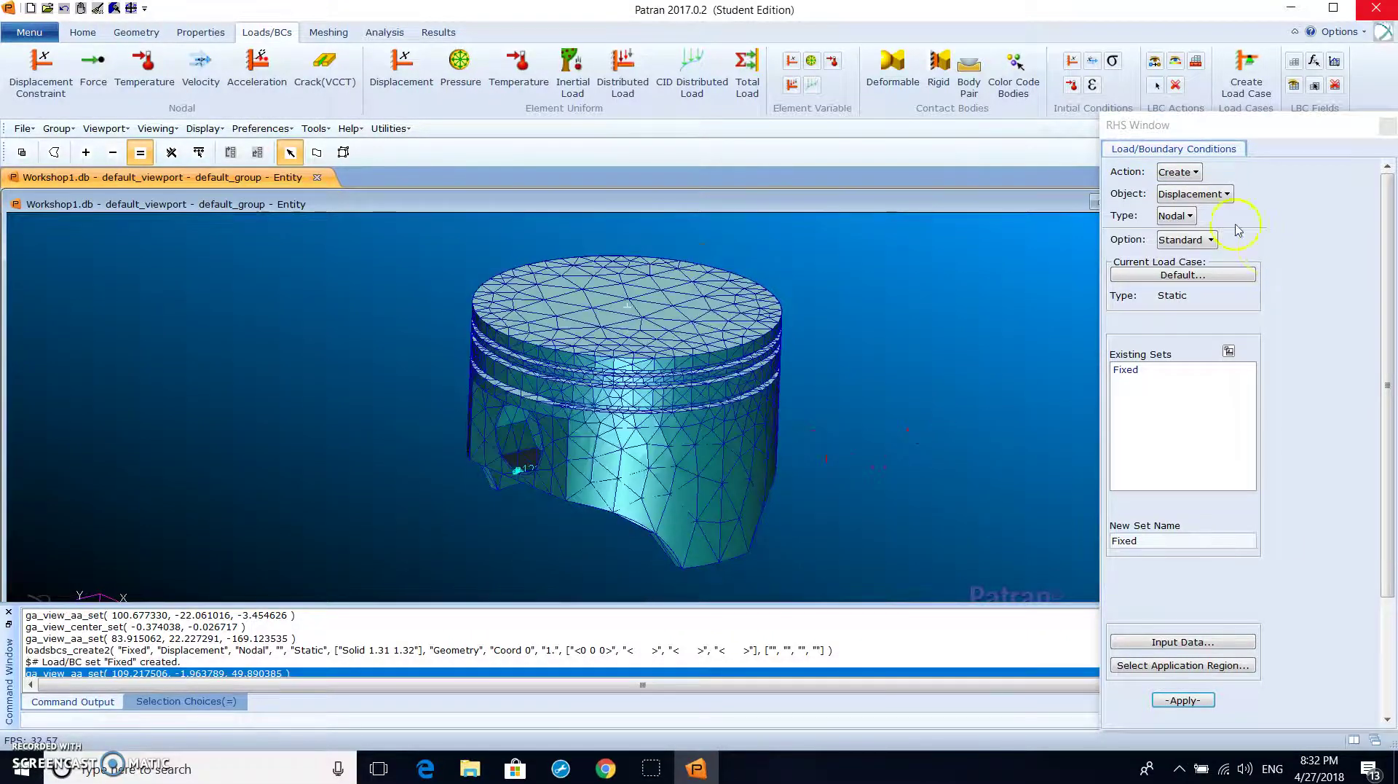
left_click(1218, 195)
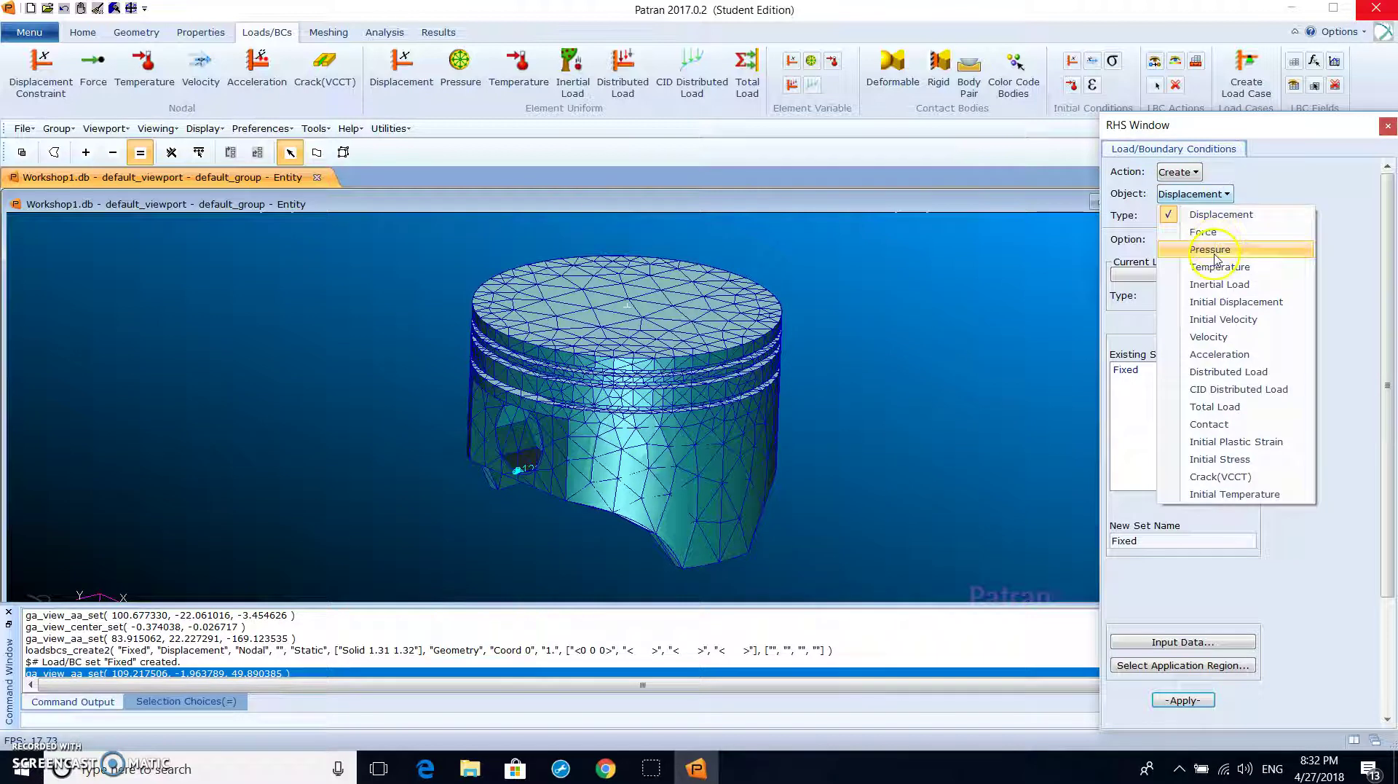
left_click(1215, 254)
left_click(1188, 218)
left_click(1197, 237)
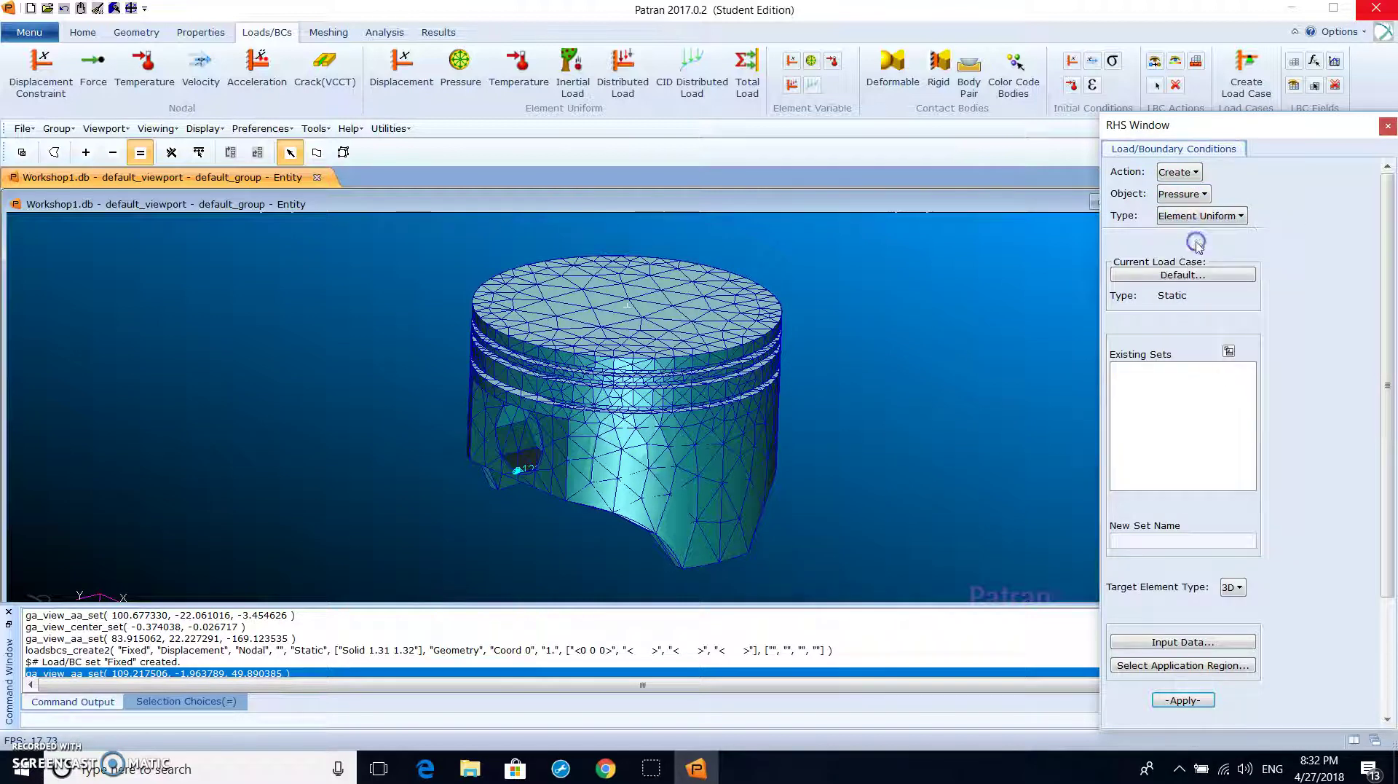
left_click(1160, 542)
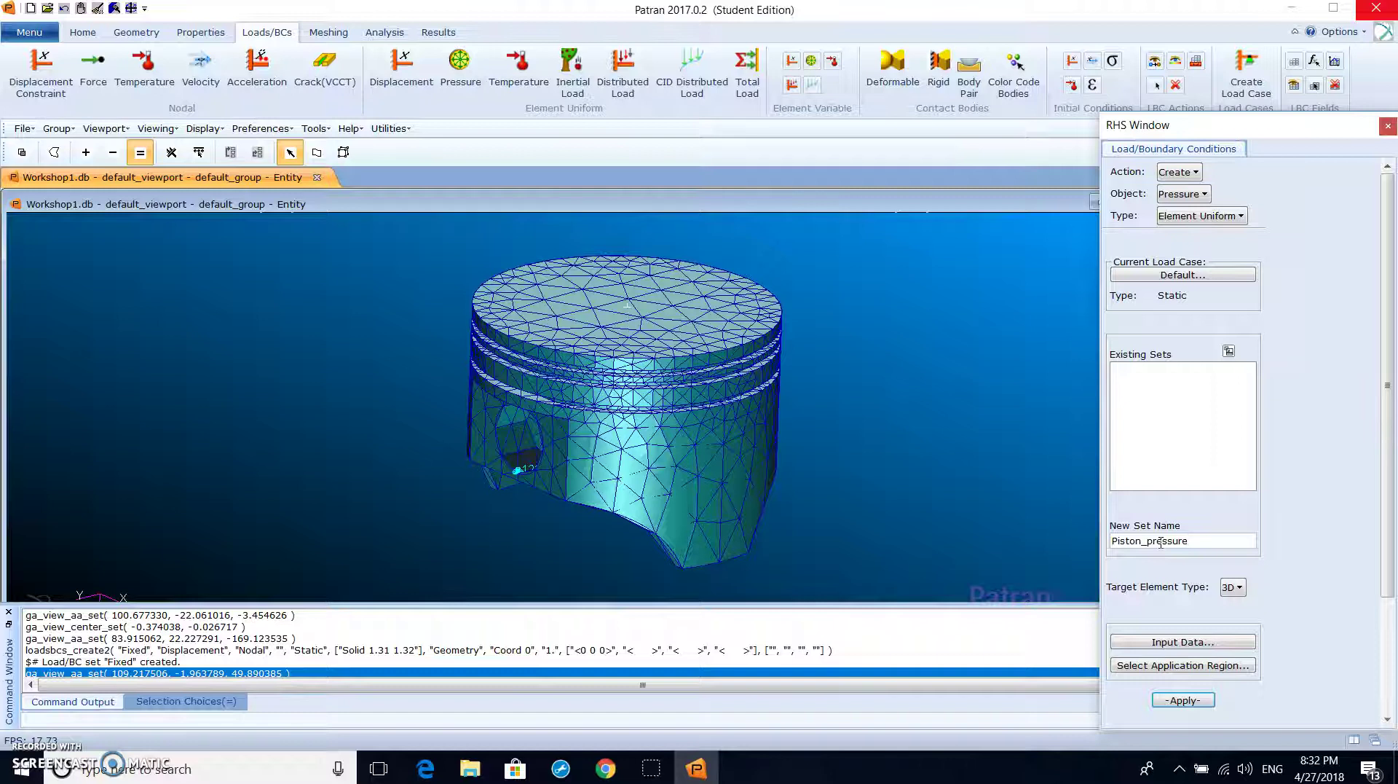
Set the pressure of the Piston_pressure set to 1200.
left_click(1136, 642)
left_click(1077, 156)
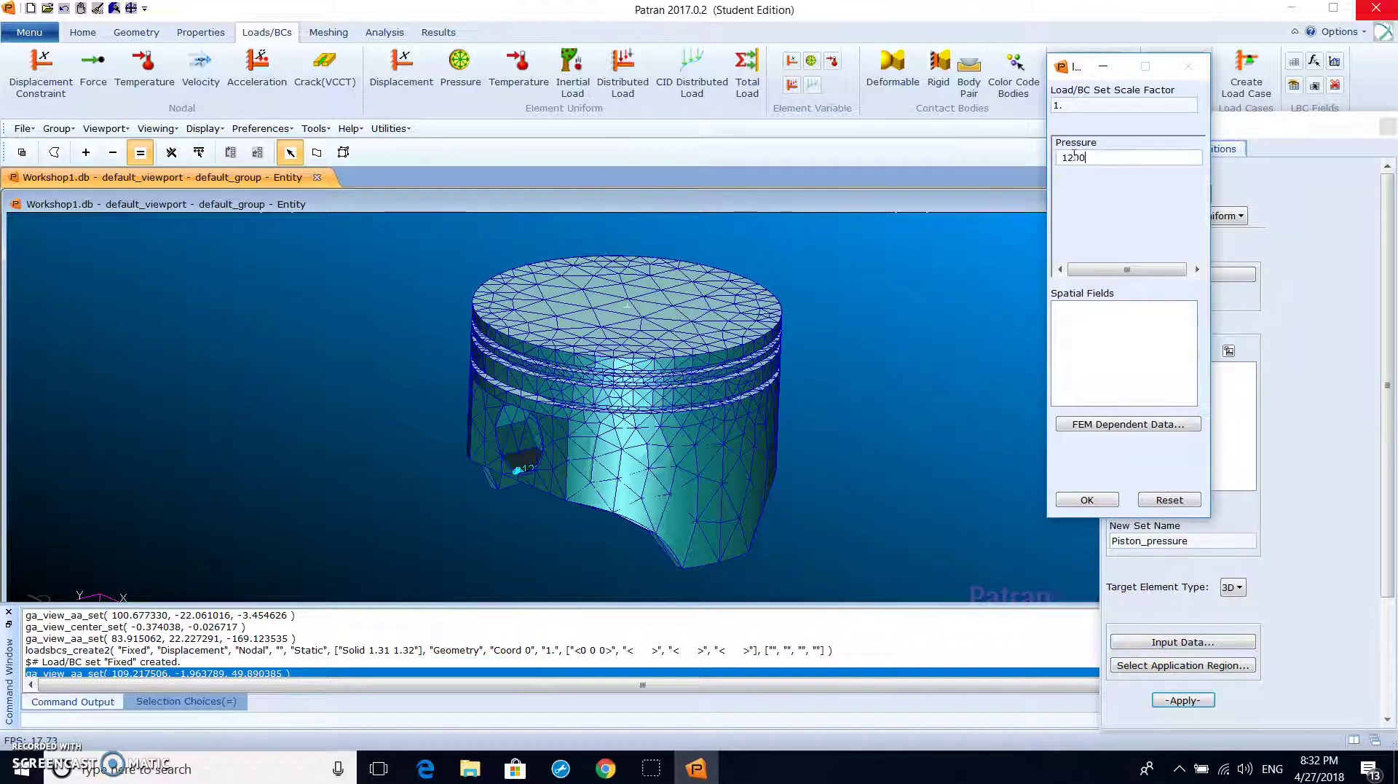
type("1200")
left_click(1085, 499)
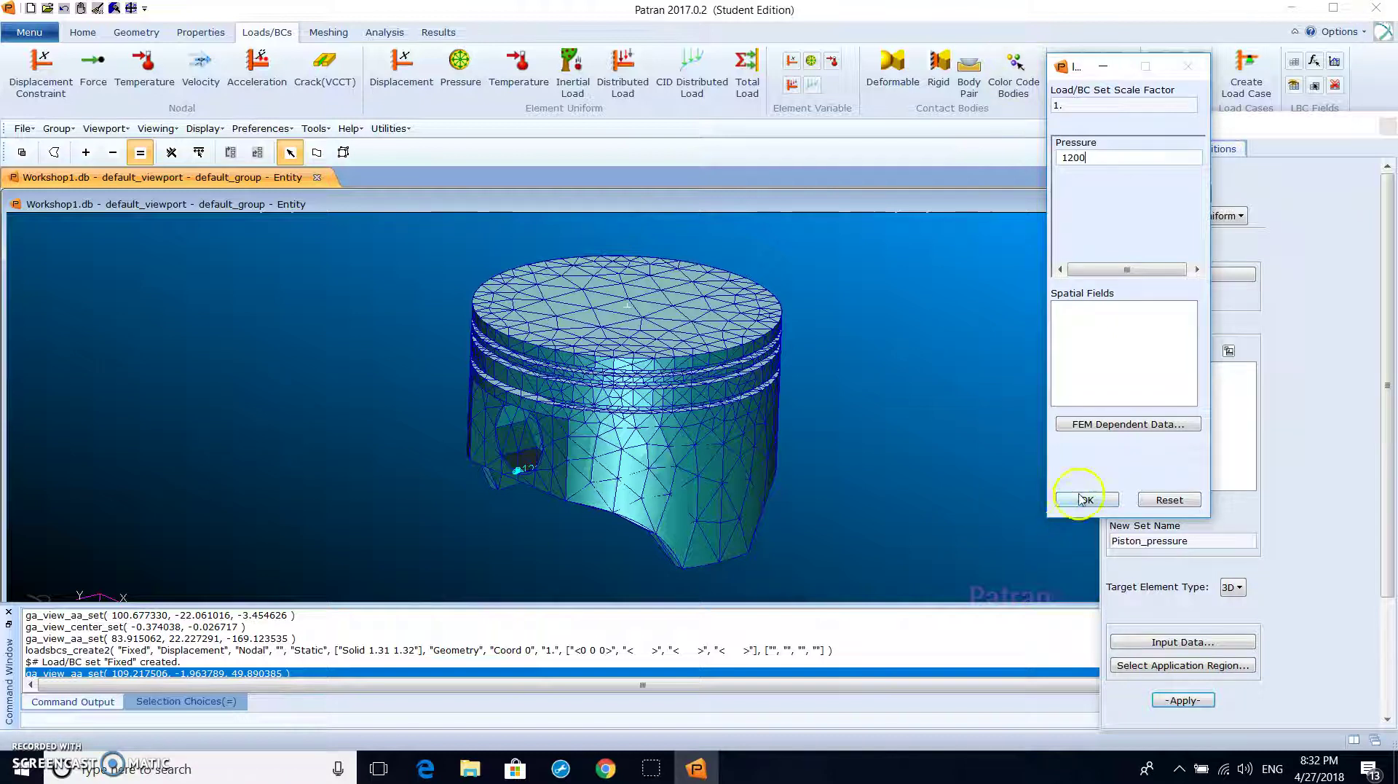
Assign the piston's flat top face as the application region of Piston_pressure and create the load.
left_click(1183, 666)
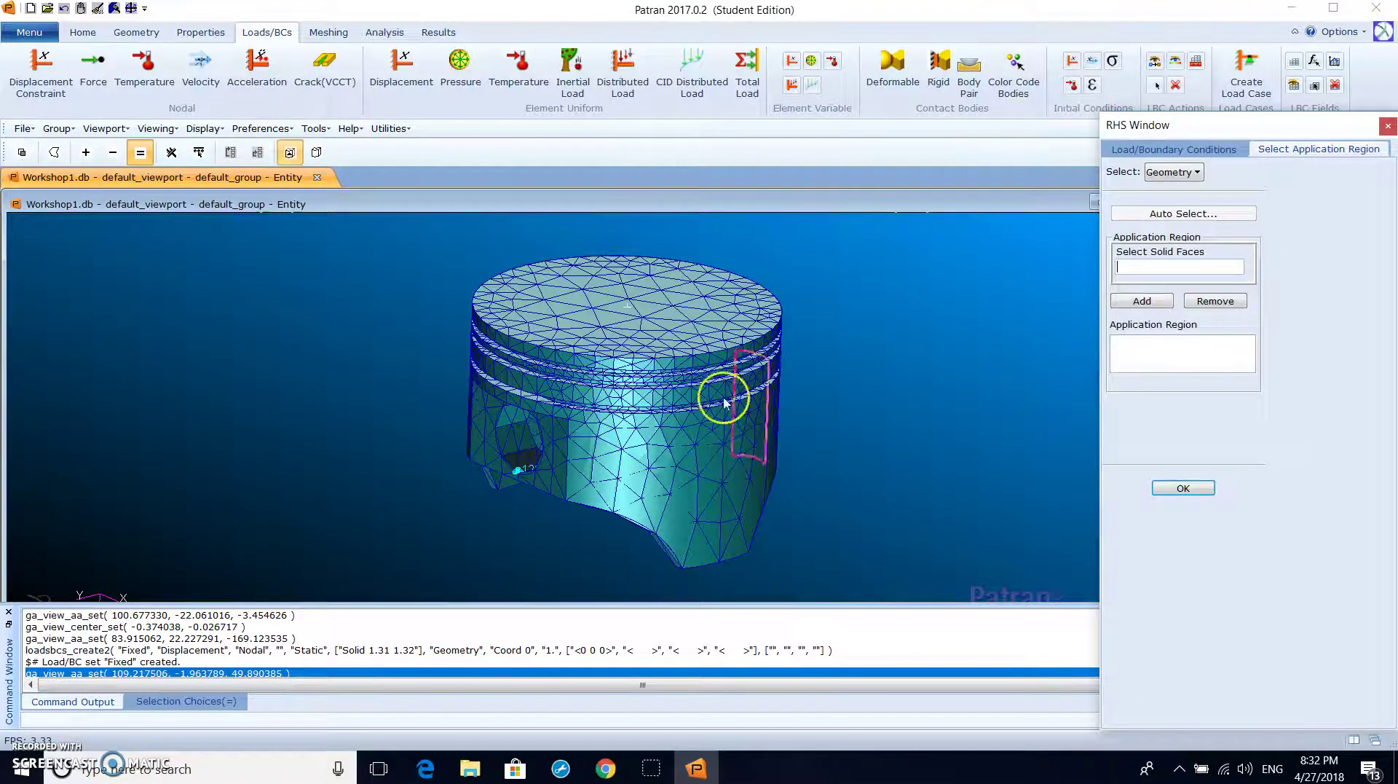
left_click(639, 303)
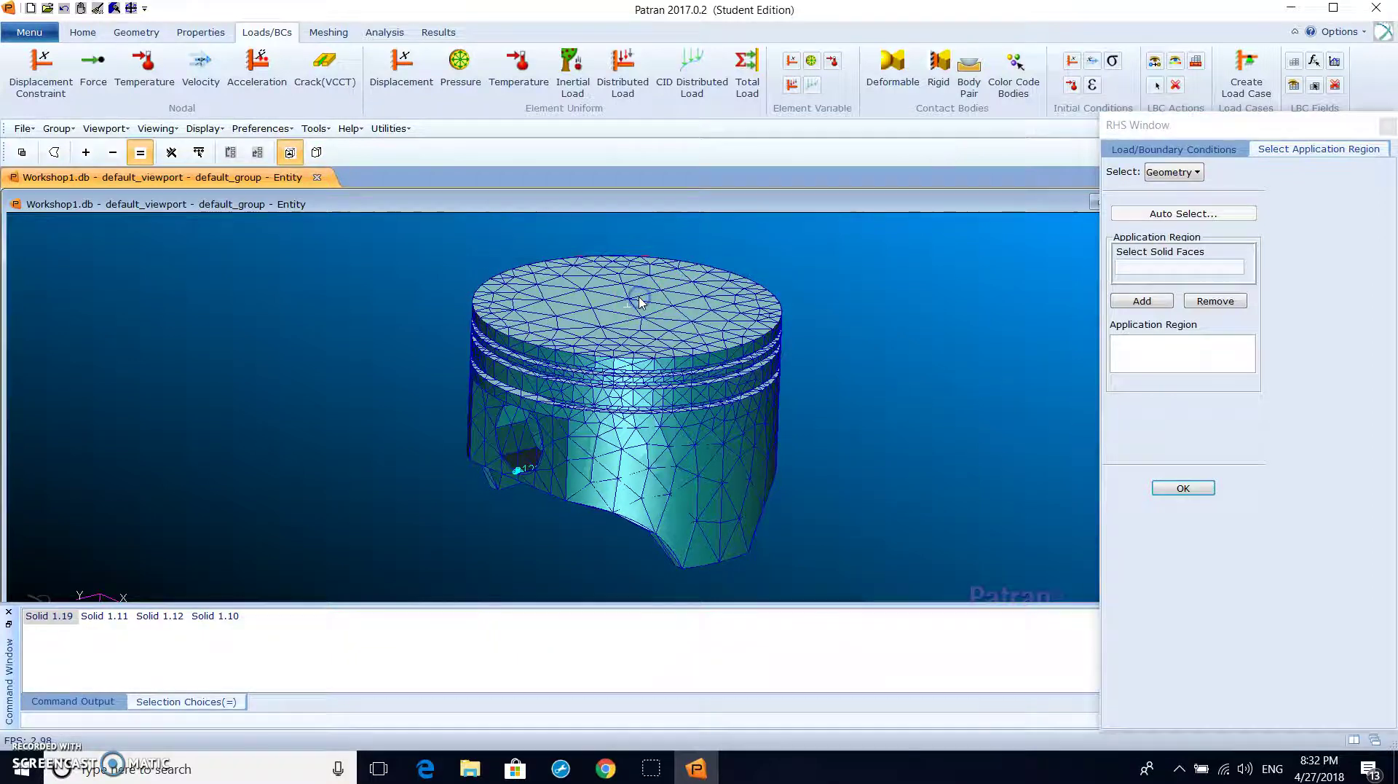
left_click(1141, 301)
left_click(1183, 488)
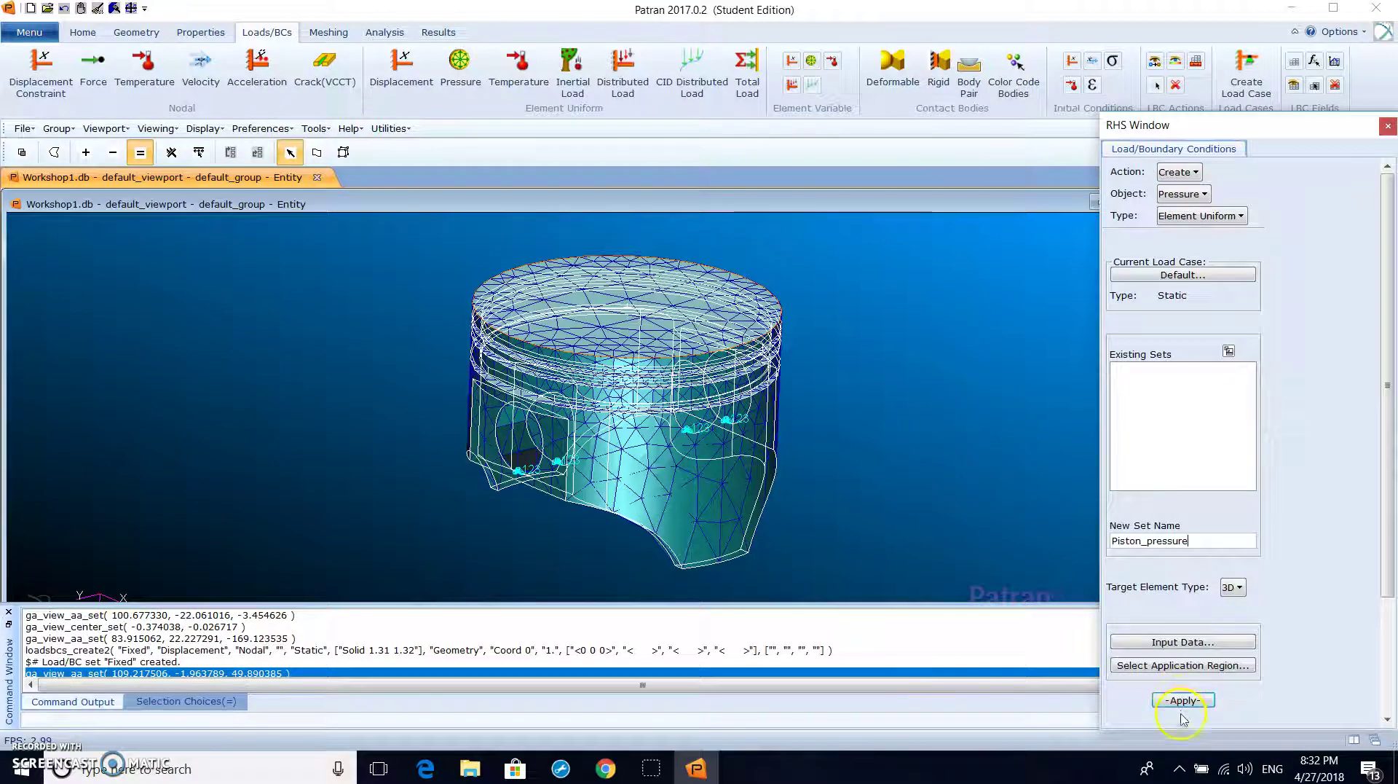
left_click(1184, 701)
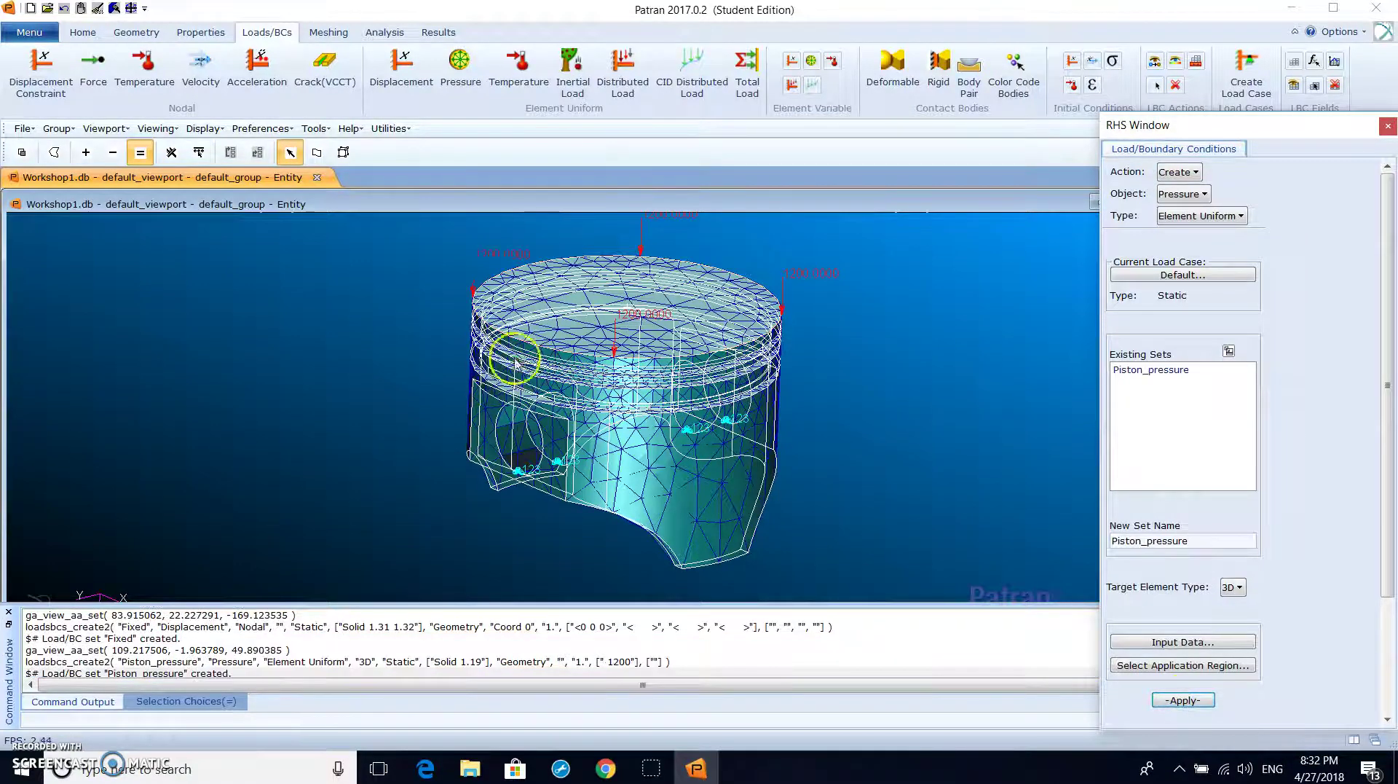
Inspect the load and constraint markers on the piston and compare them with the pressure load page of the workshop PDF in Chrome.
left_click(284, 235)
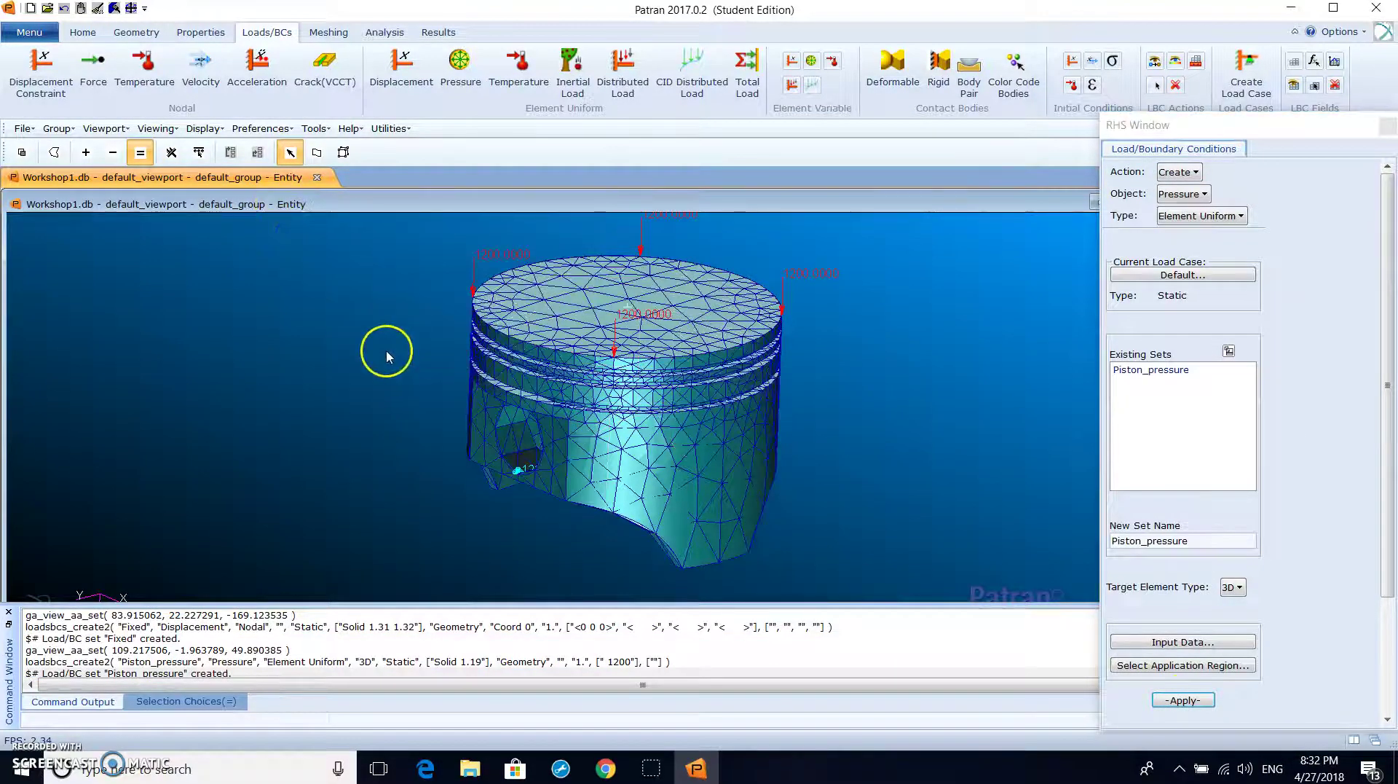
mouse_move(452, 294)
middle_mouse_down()
mouse_move(422, 290)
mouse_move(485, 292)
middle_mouse_up()
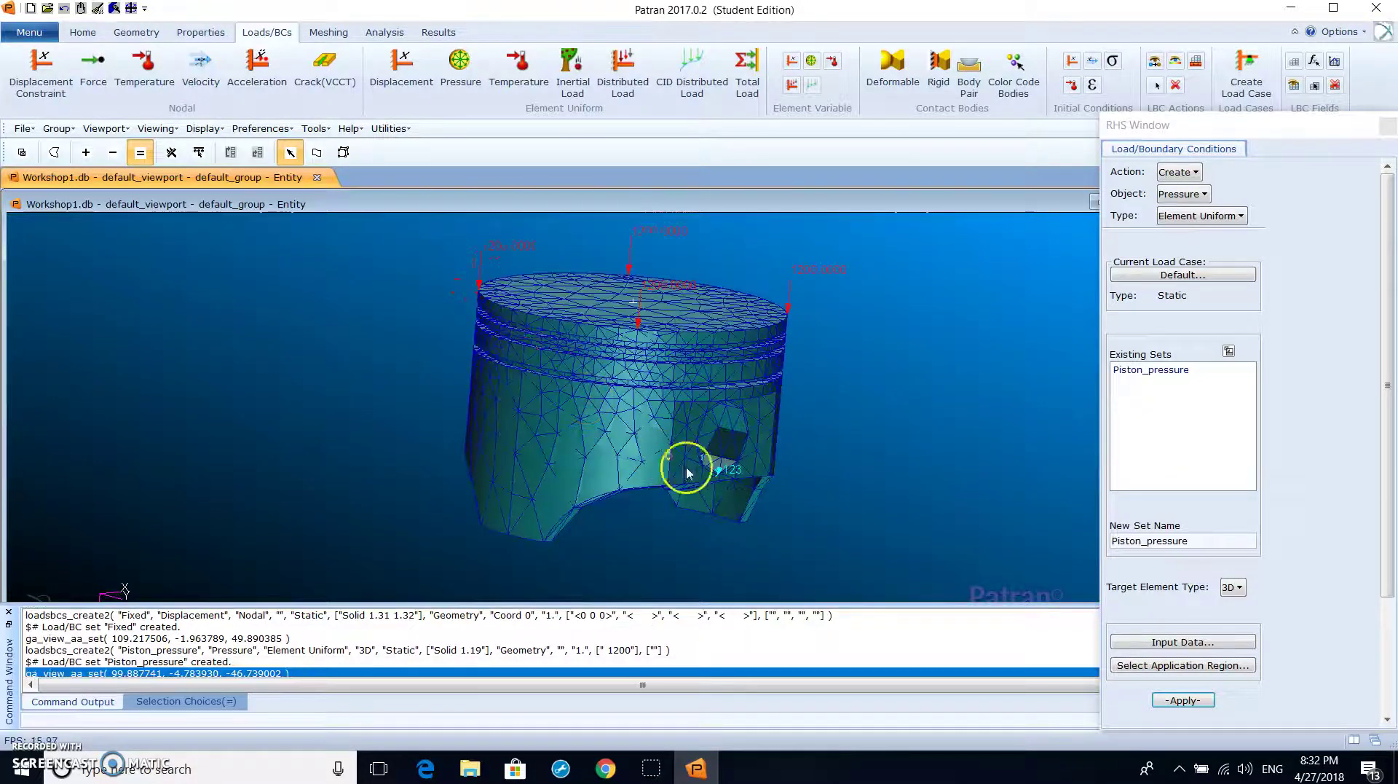
left_click(606, 768)
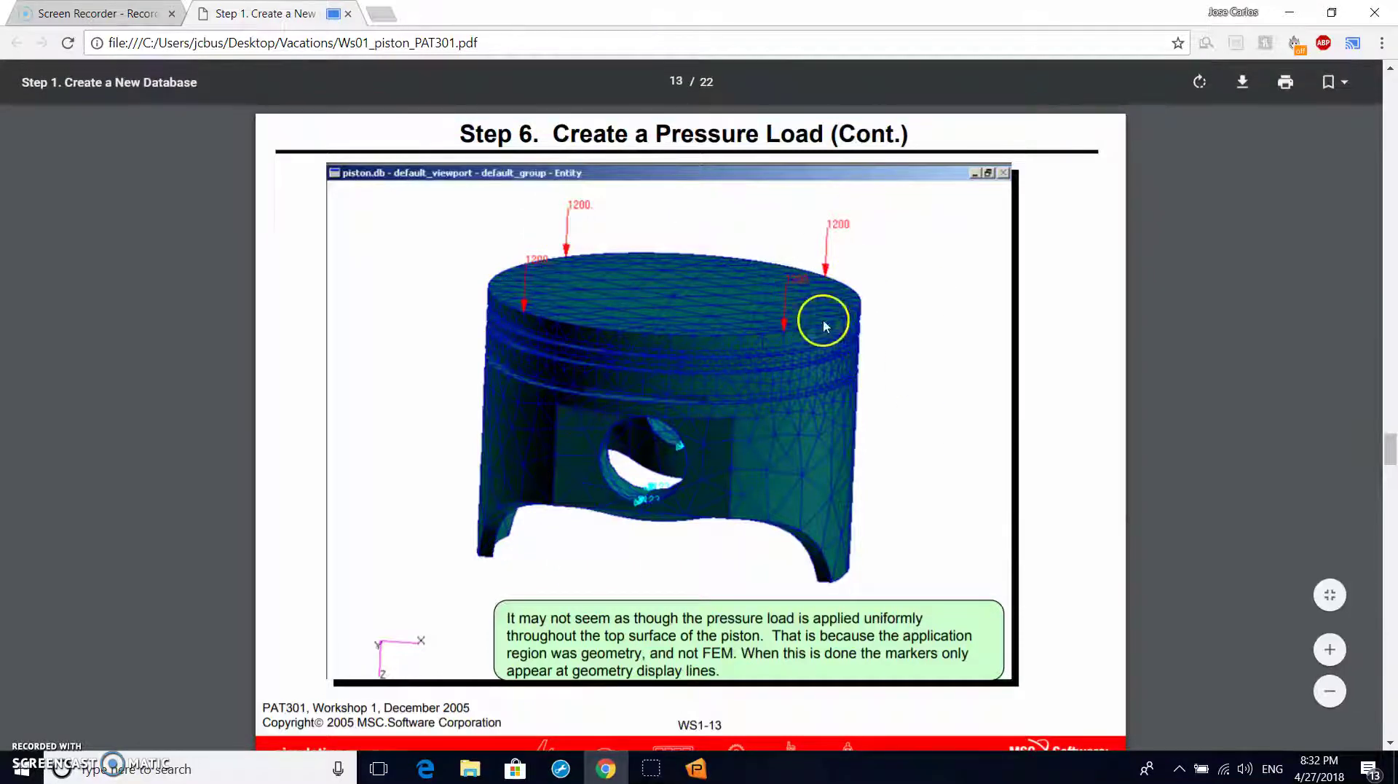
left_click(696, 768)
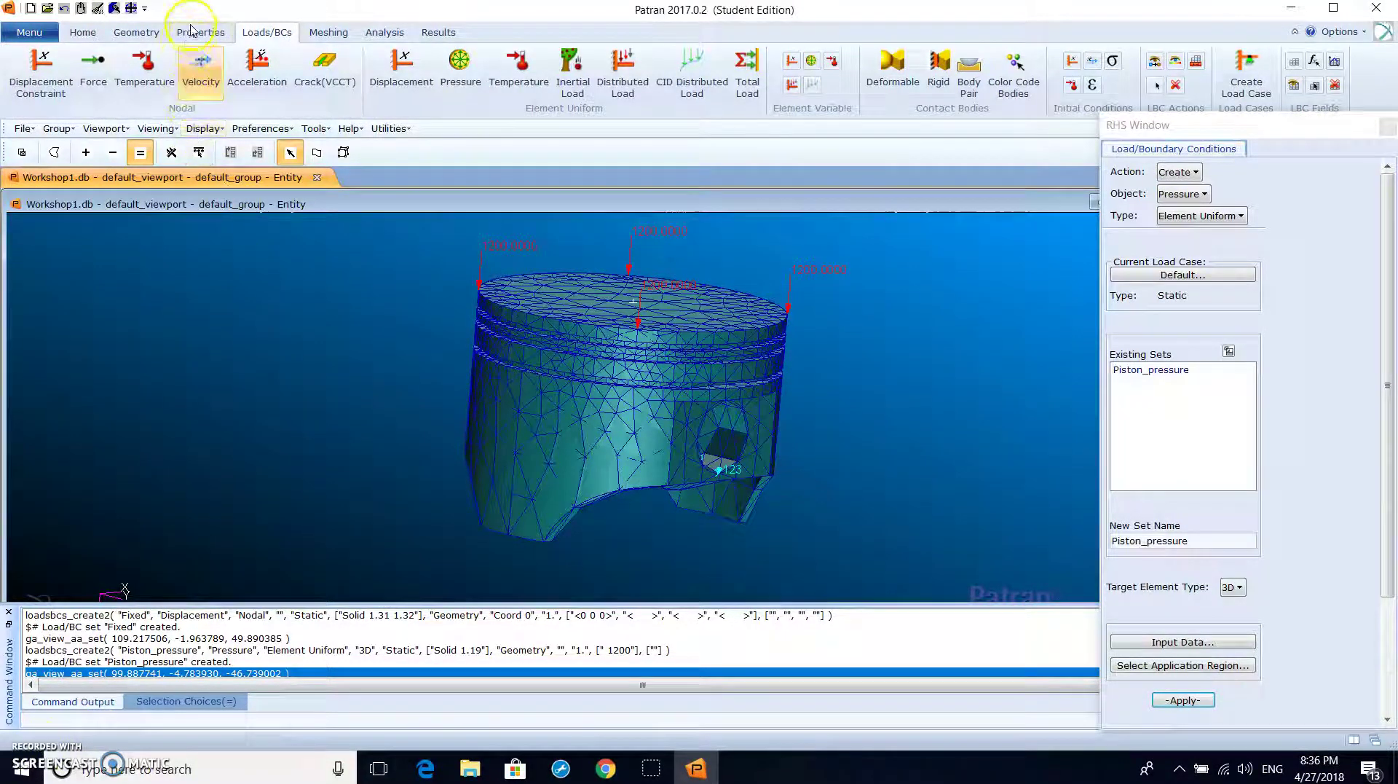
Start a new isotropic material with manual input and name it Steel.
left_click(192, 31)
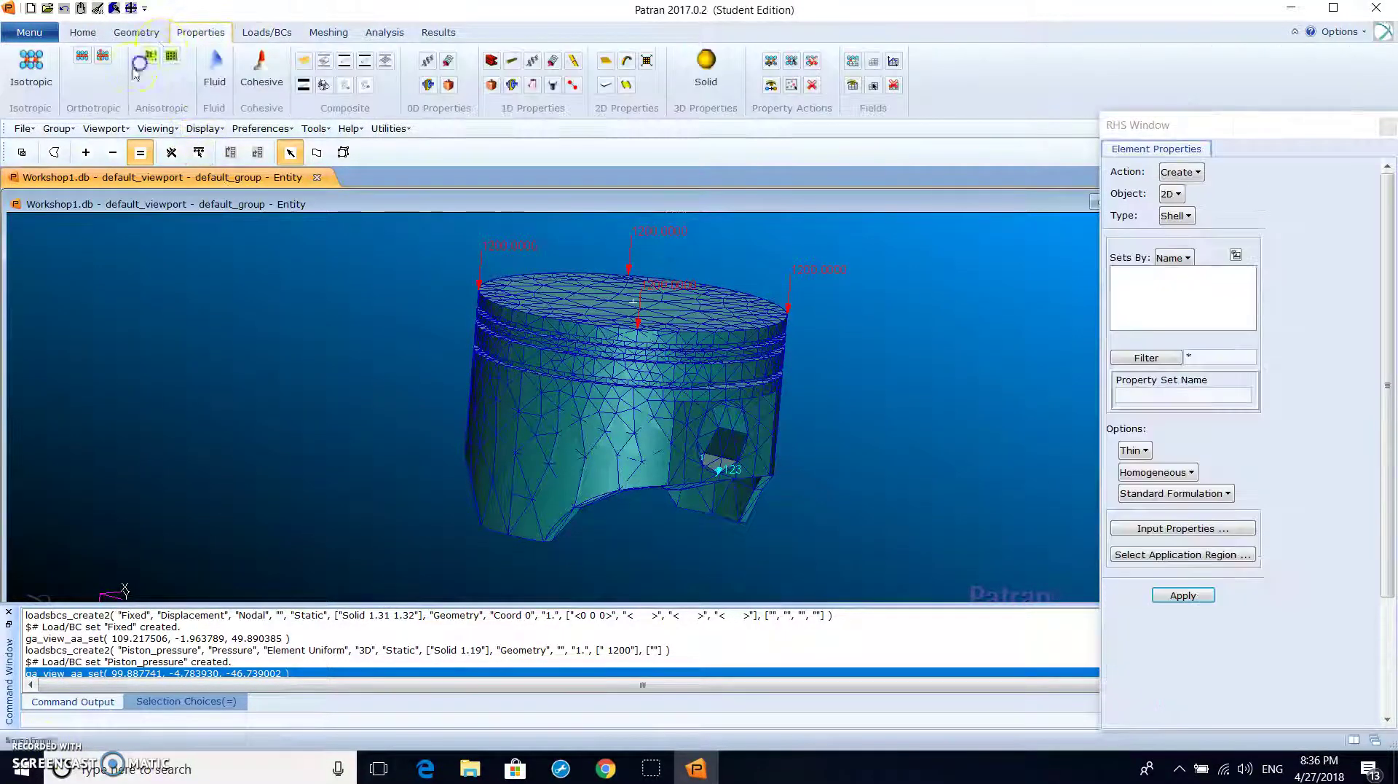
left_click(40, 84)
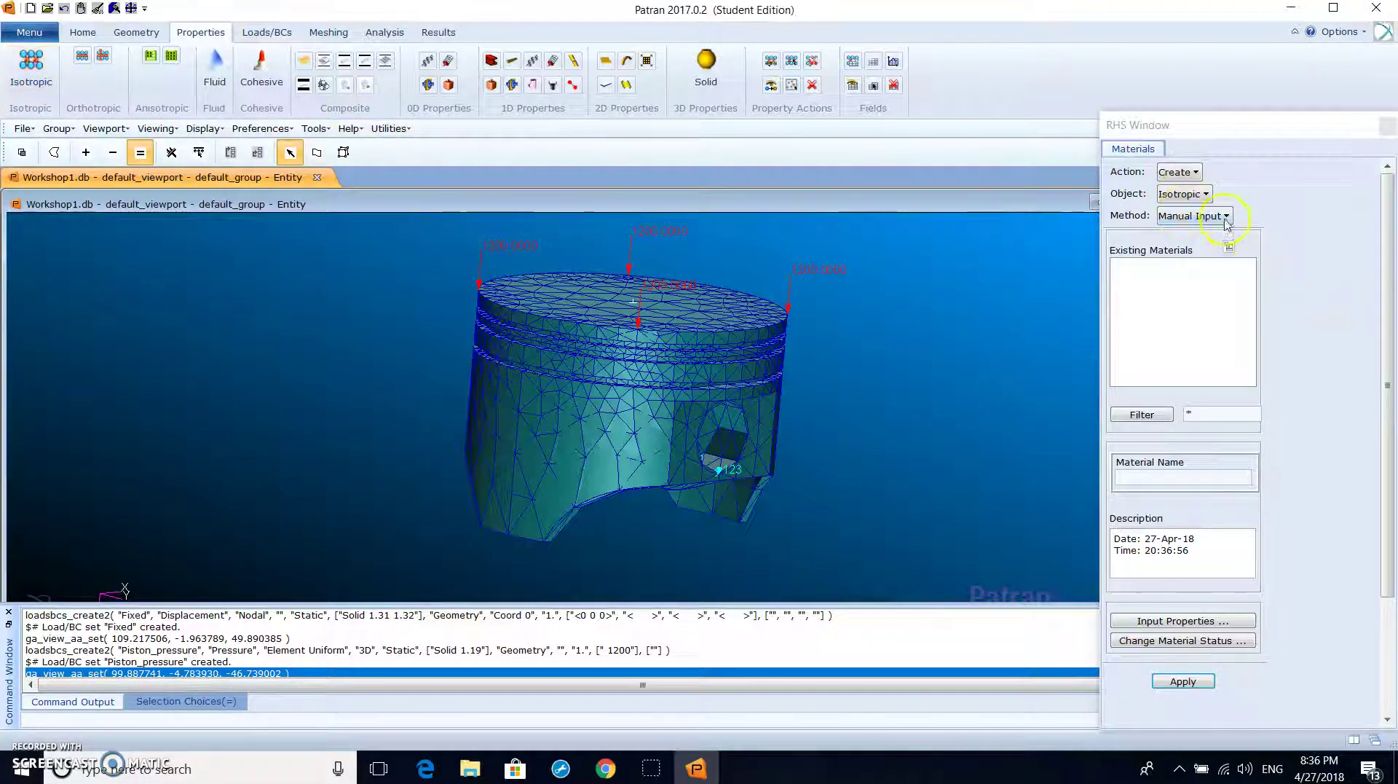
left_click(1183, 478)
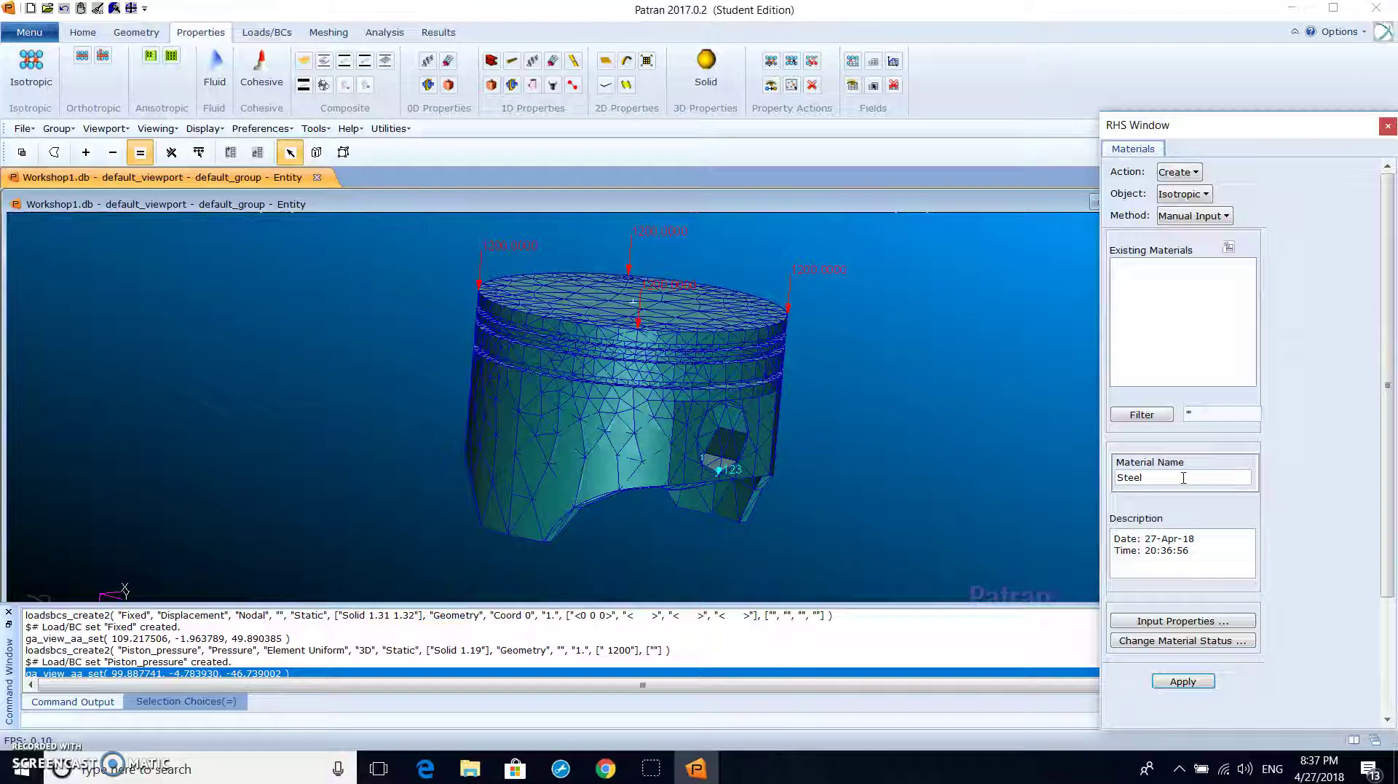
Give Steel linear elastic properties with elastic modulus 30E6 and Poisson ratio .3, and create the material.
left_click(1185, 622)
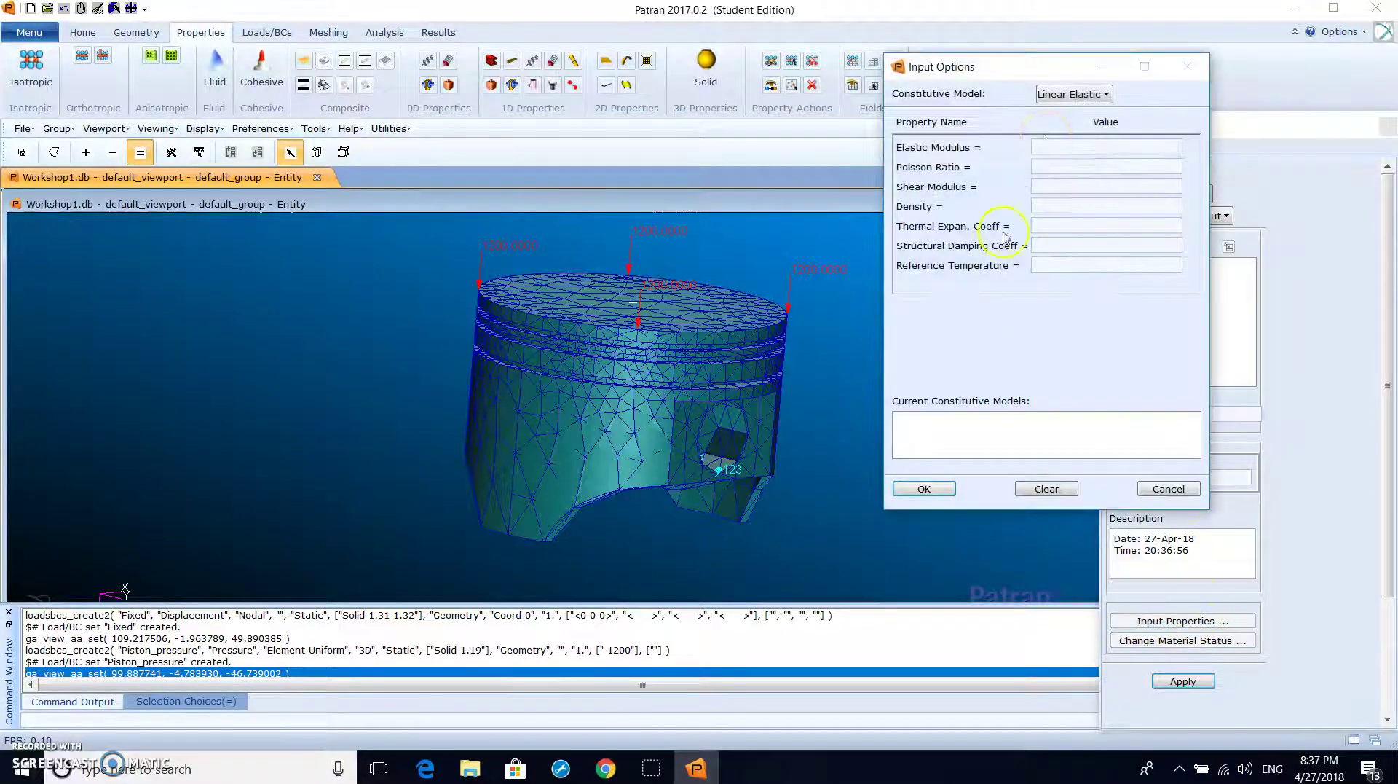
left_click(1058, 146)
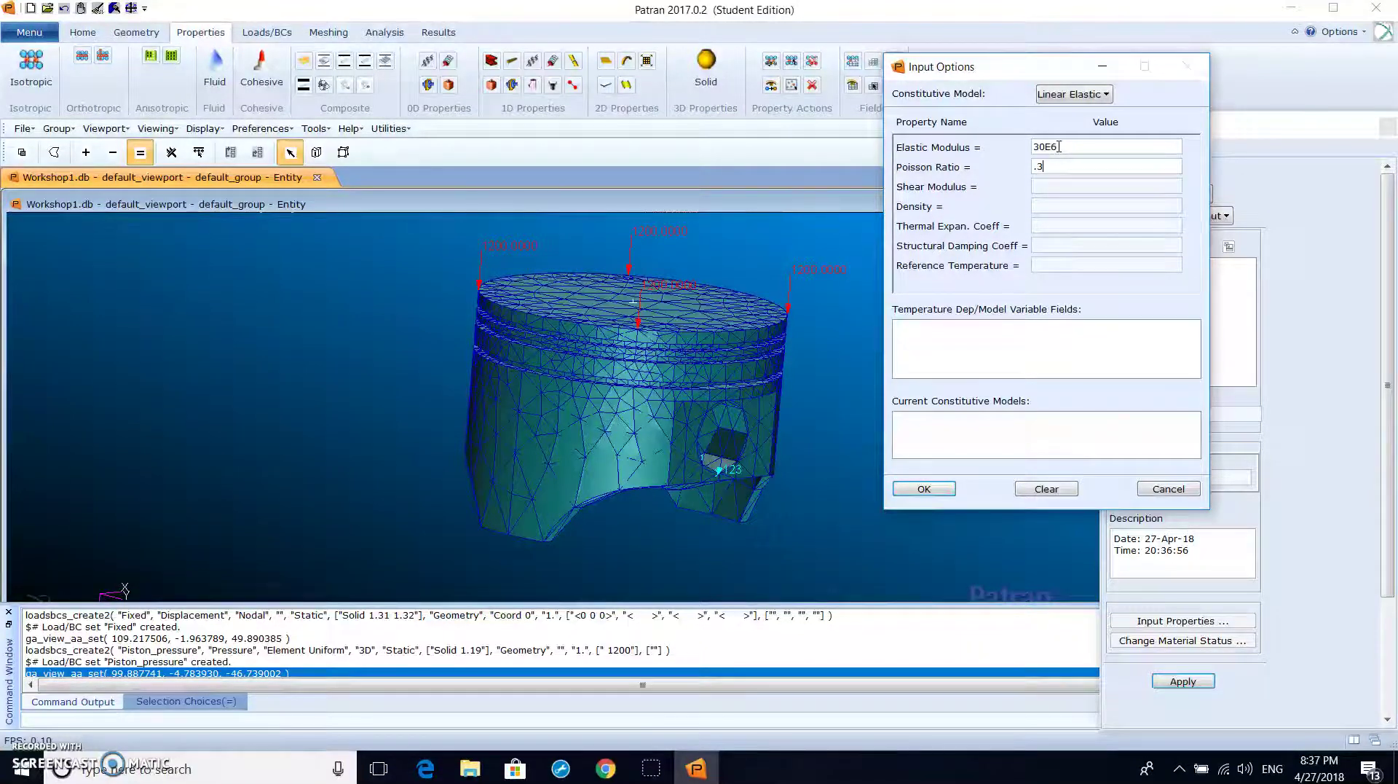
left_click(919, 488)
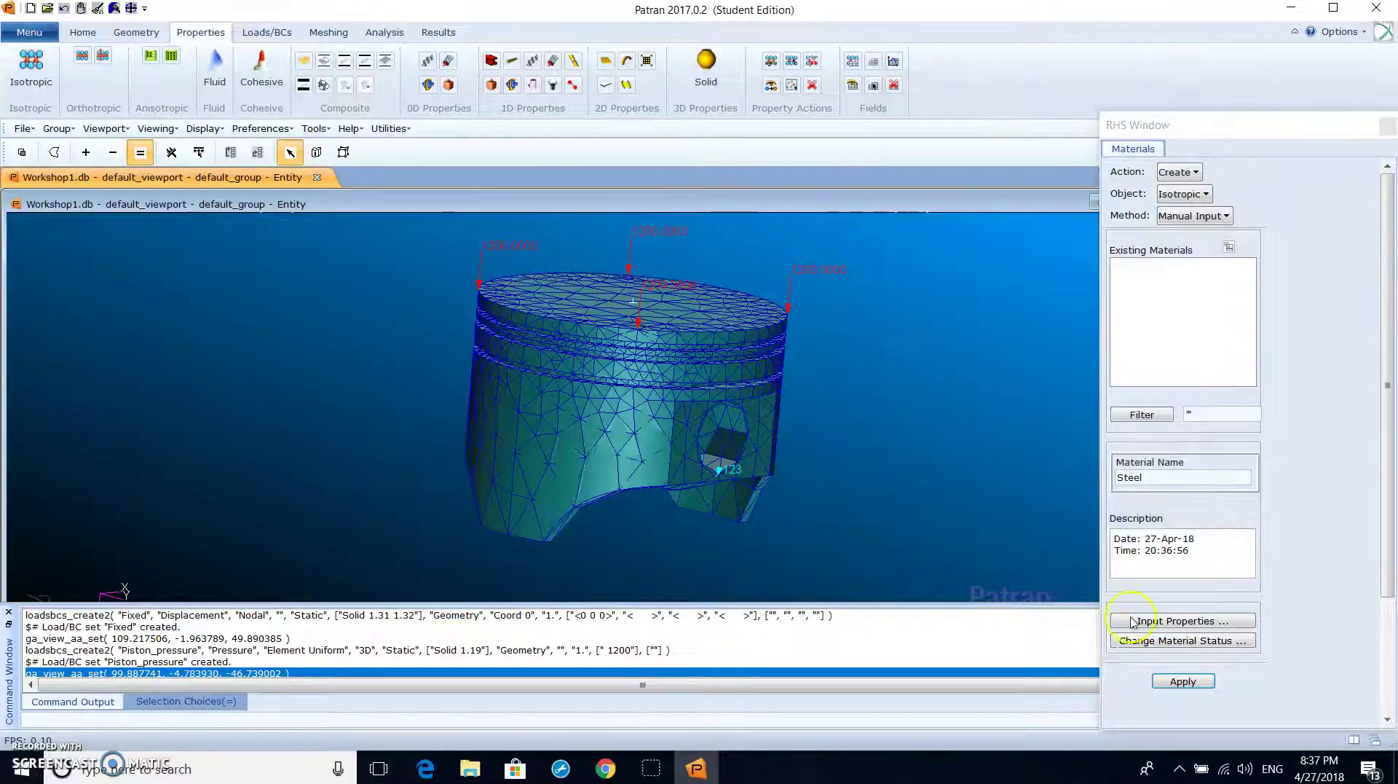
left_click(1155, 640)
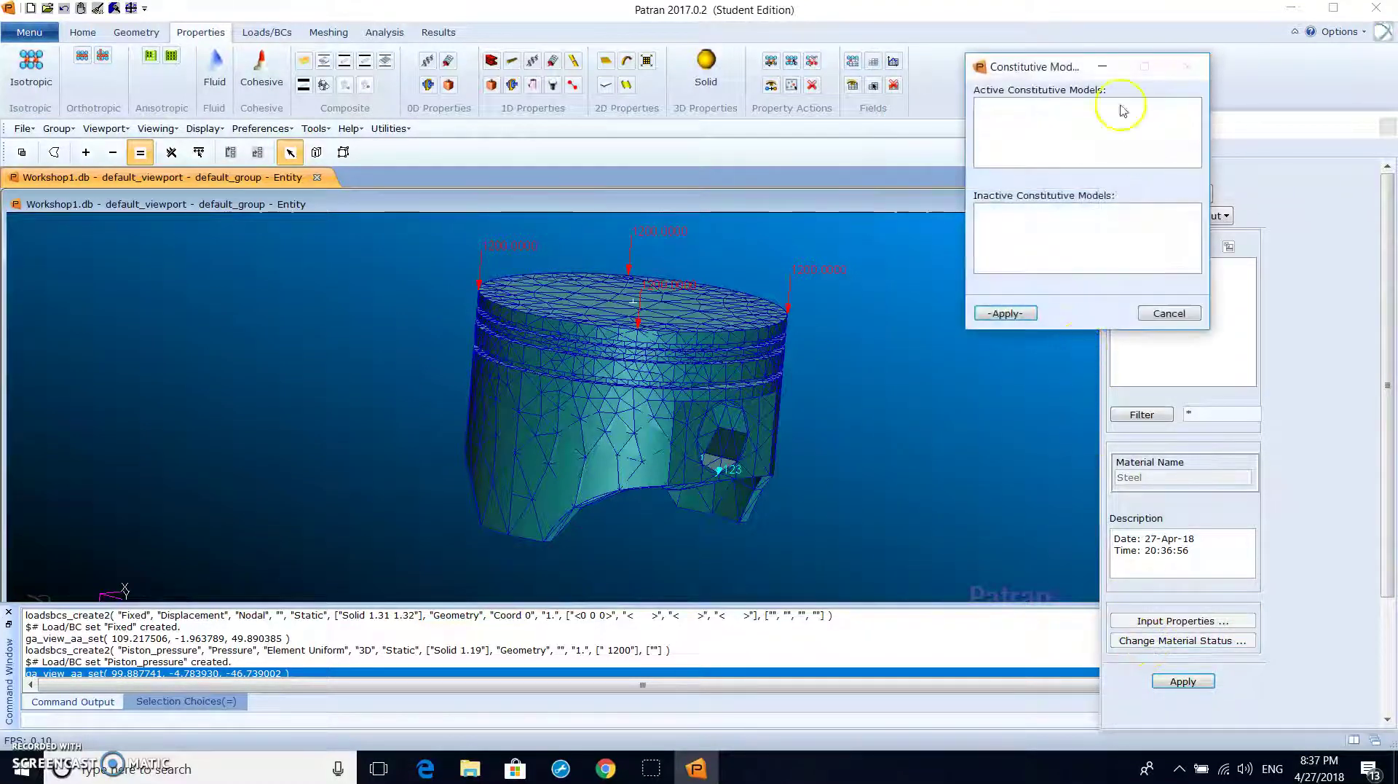
left_click(1168, 313)
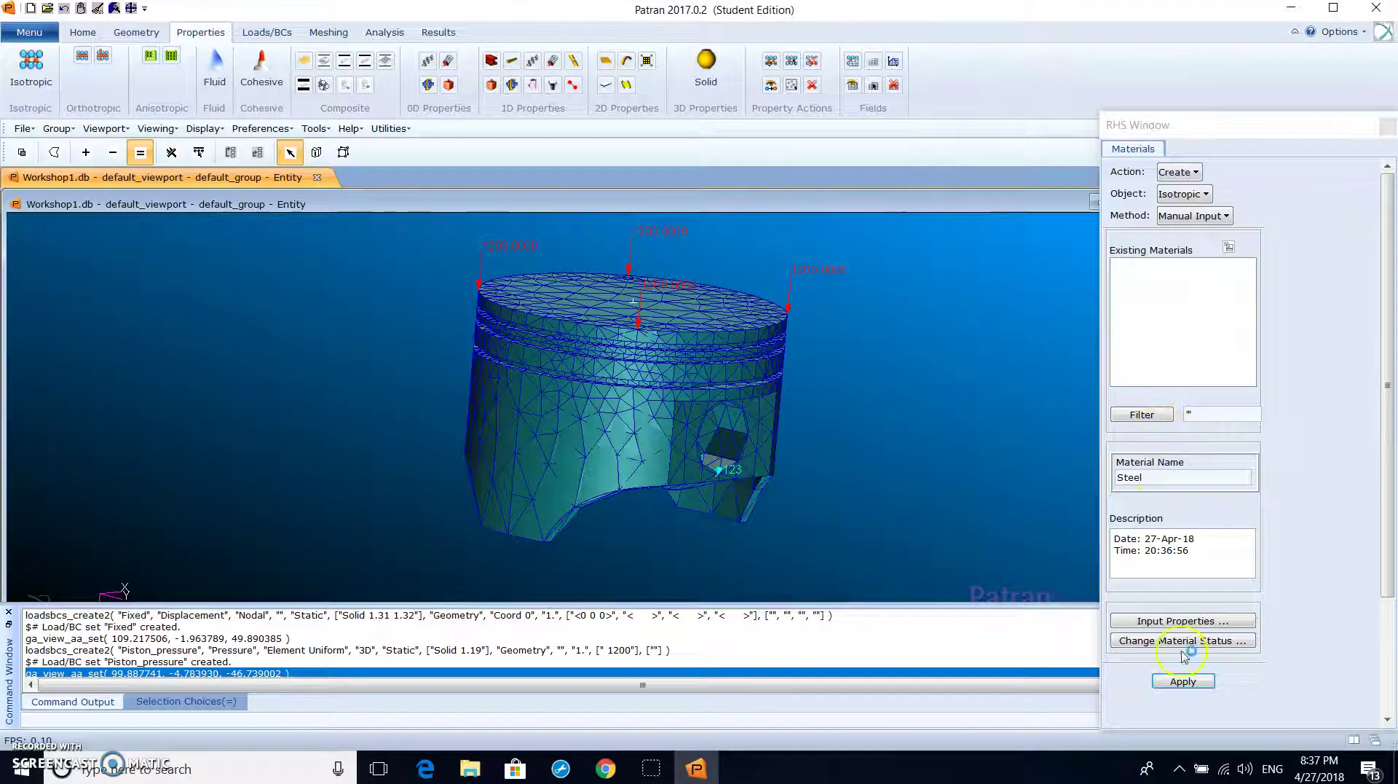
left_click(1183, 680)
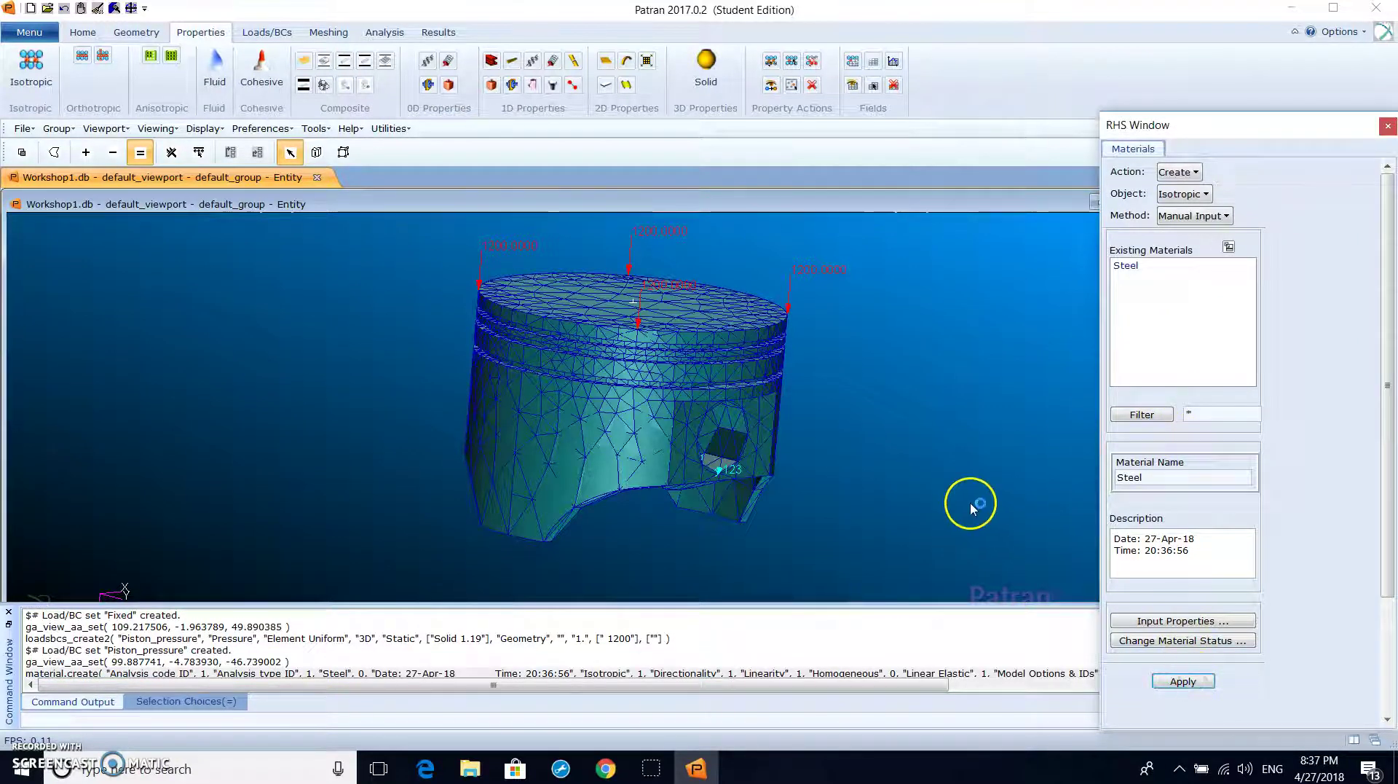
Start a homogeneous 3D solid element property set with standard formulation and name it Piston.
left_click(716, 80)
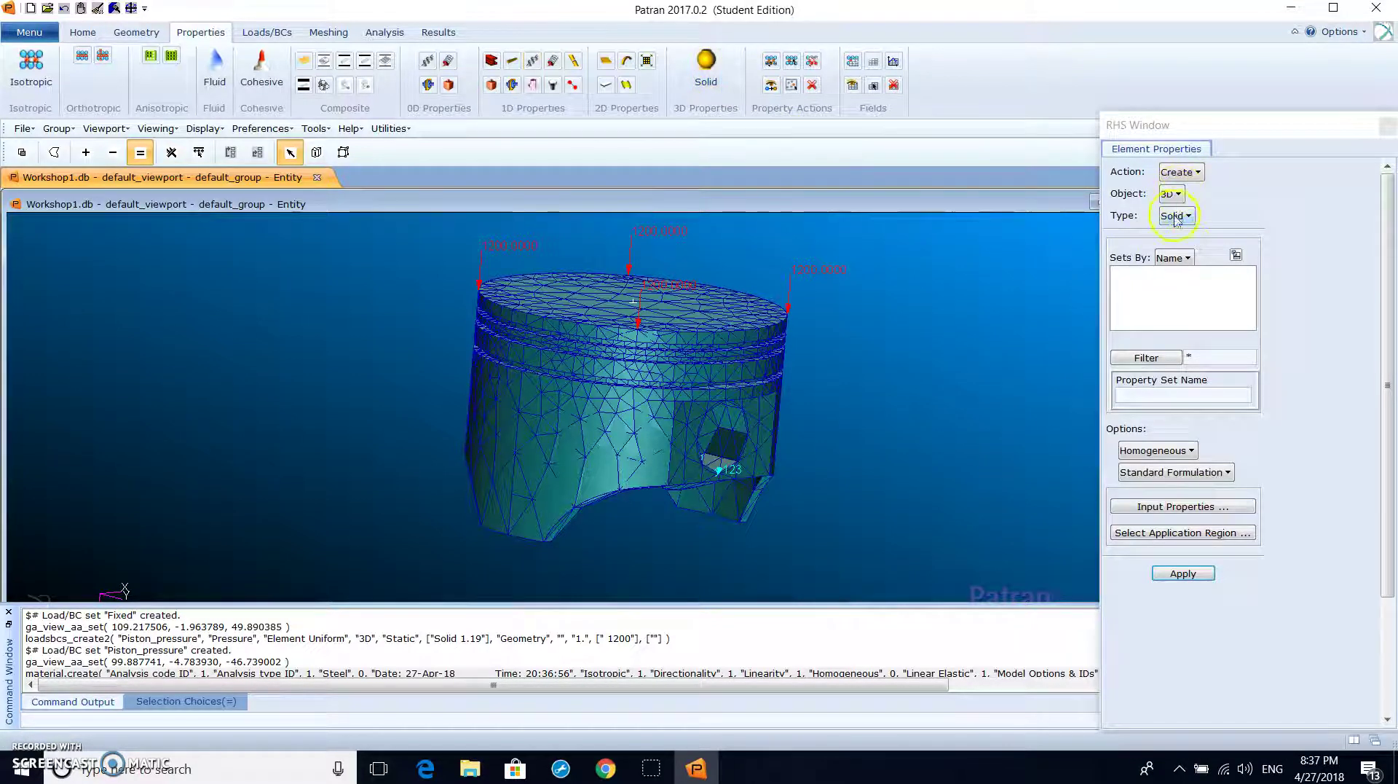
left_click(1154, 393)
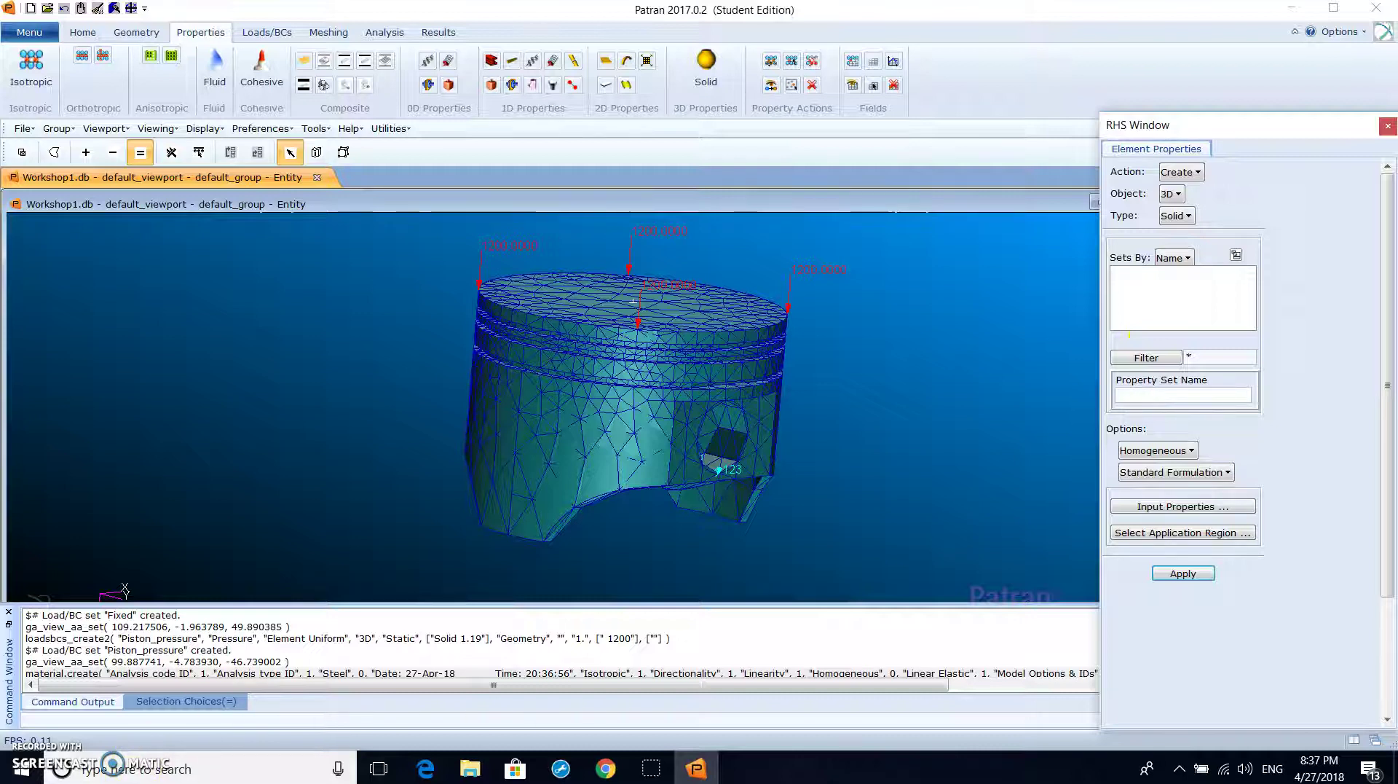
left_click(1134, 394)
type("ppistPPisto")
Assign the Steel material in the input properties of the Piston solid property set.
left_click(1168, 508)
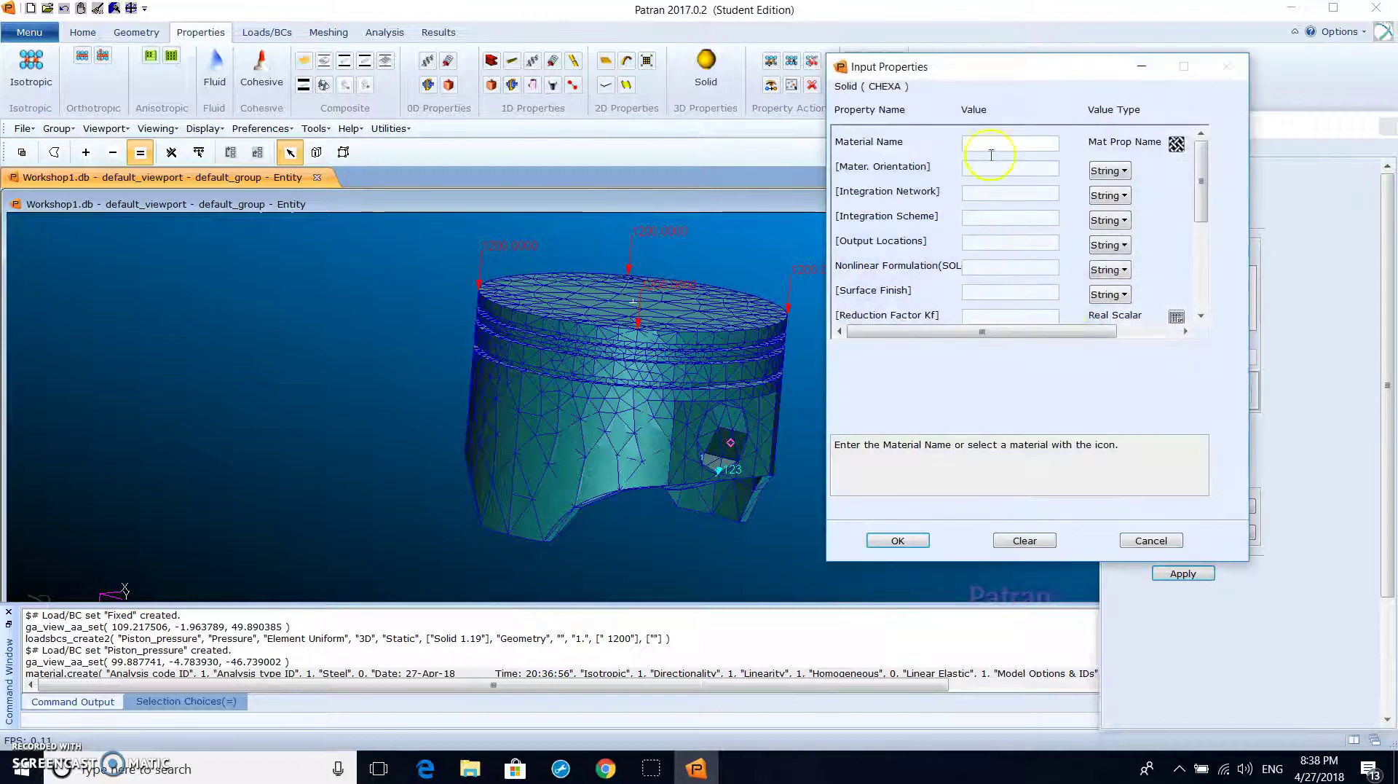
left_click(1176, 144)
left_click(1265, 143)
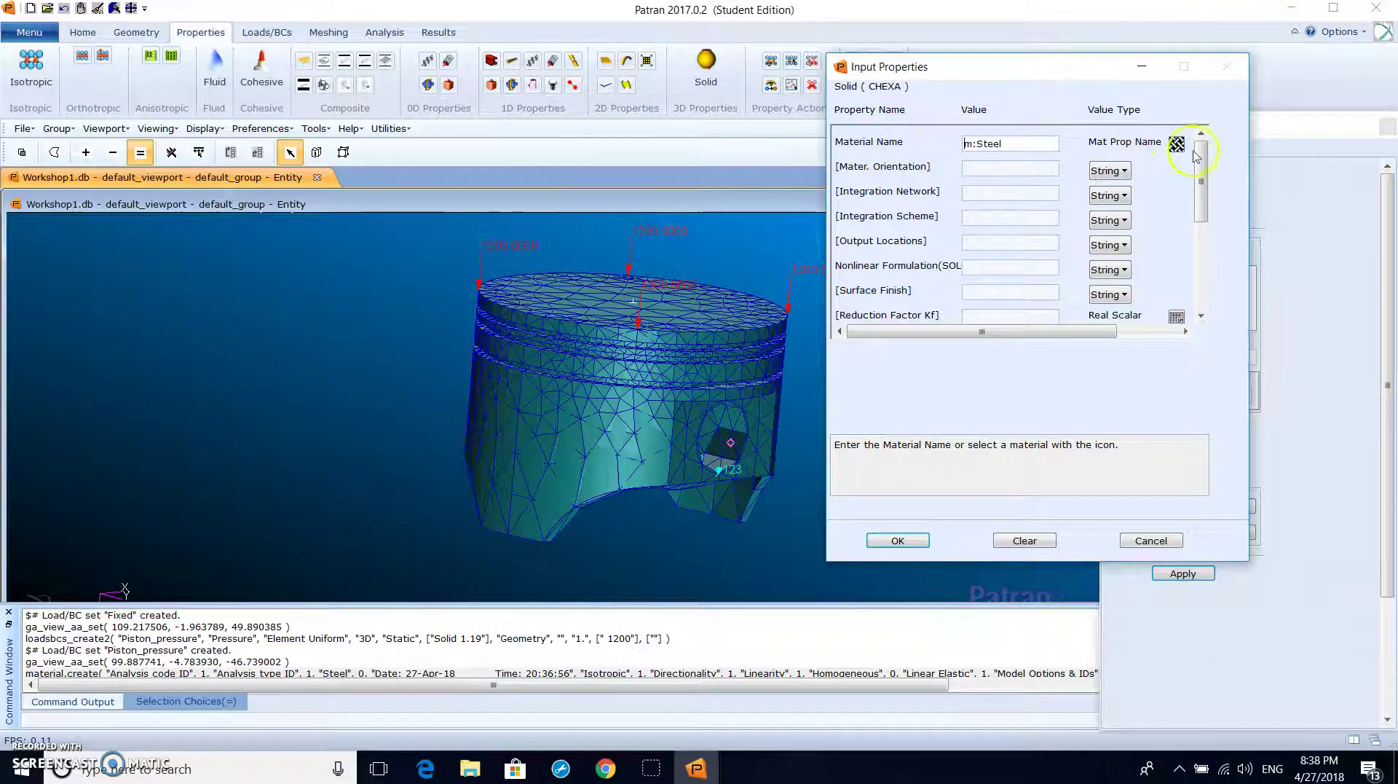
left_click(898, 540)
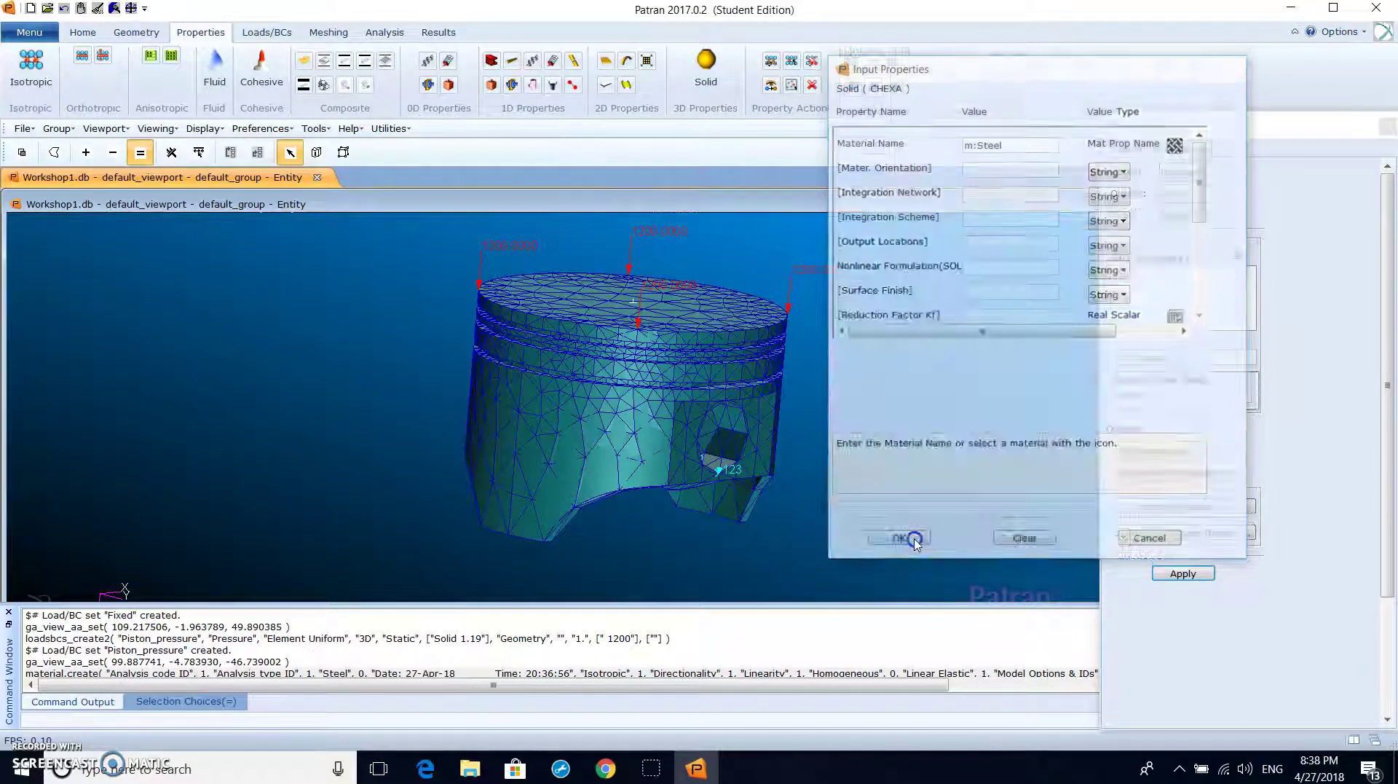
Add Solid 1, the whole piston, as the application region and create the Piston property set.
left_click(1161, 534)
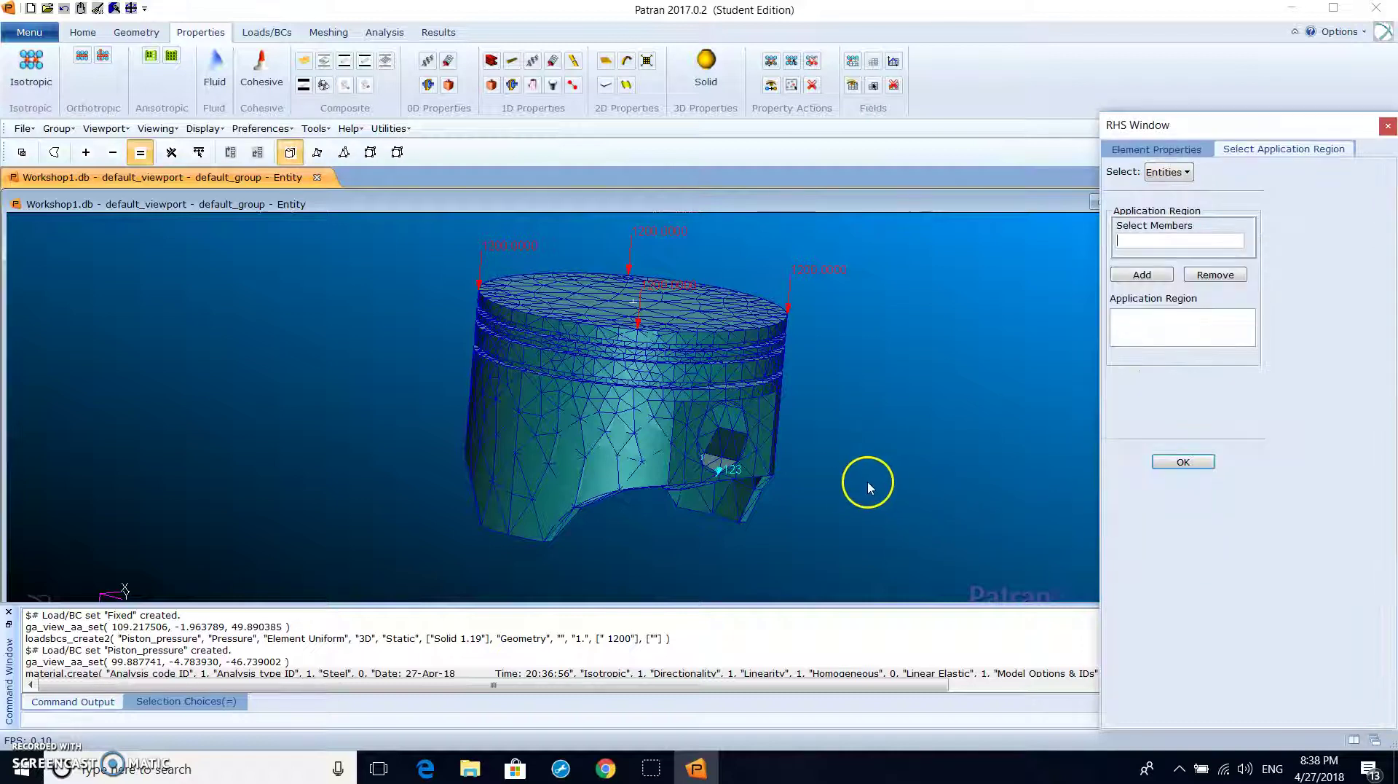
left_click_drag(414, 230, 916, 597)
left_click(1142, 274)
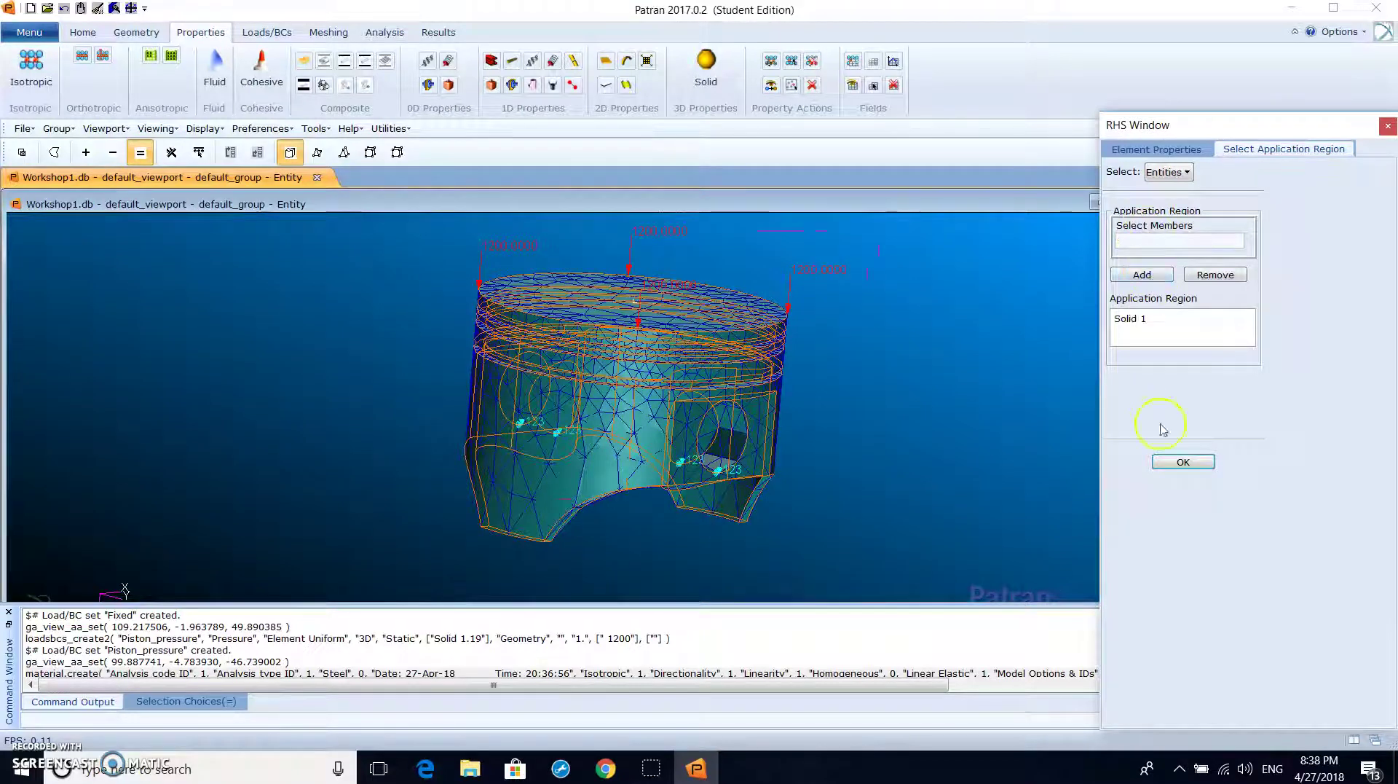
left_click(1184, 461)
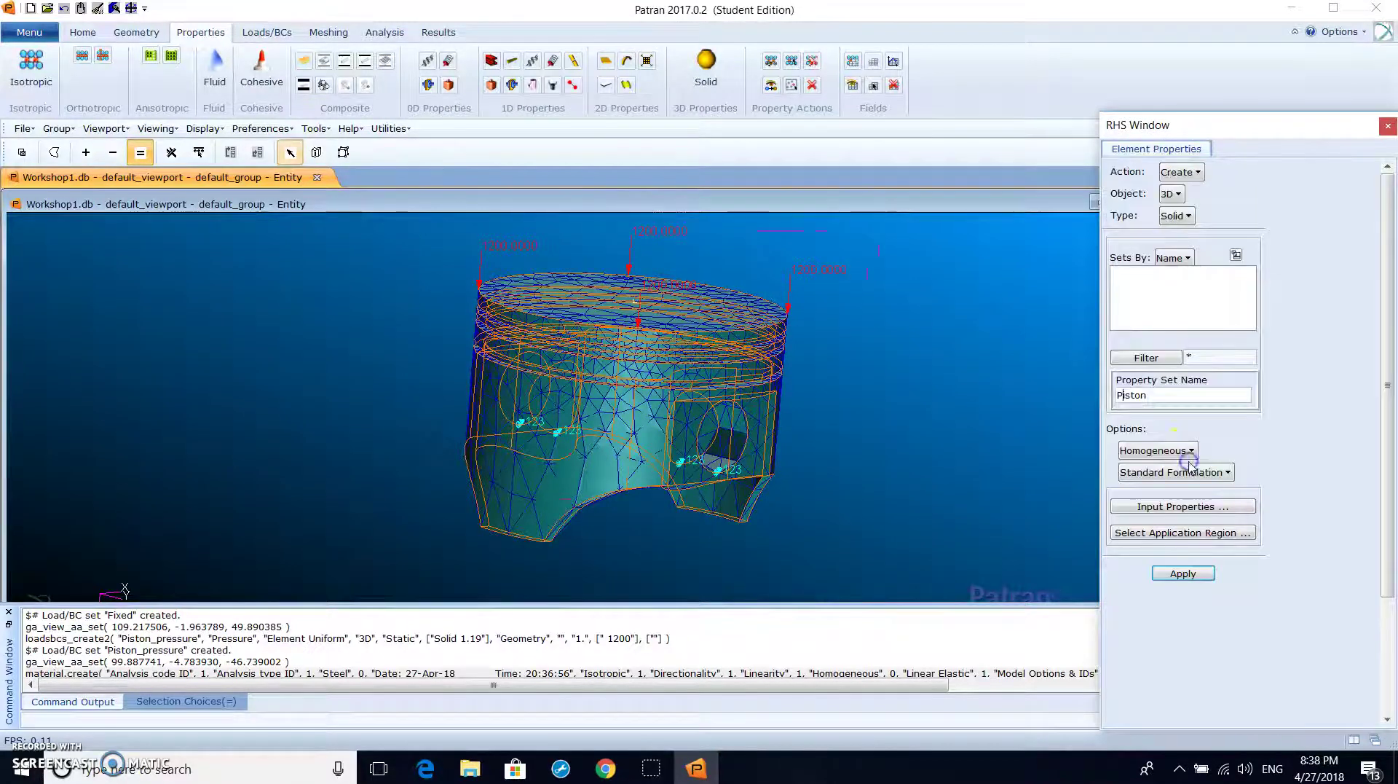
left_click(1187, 575)
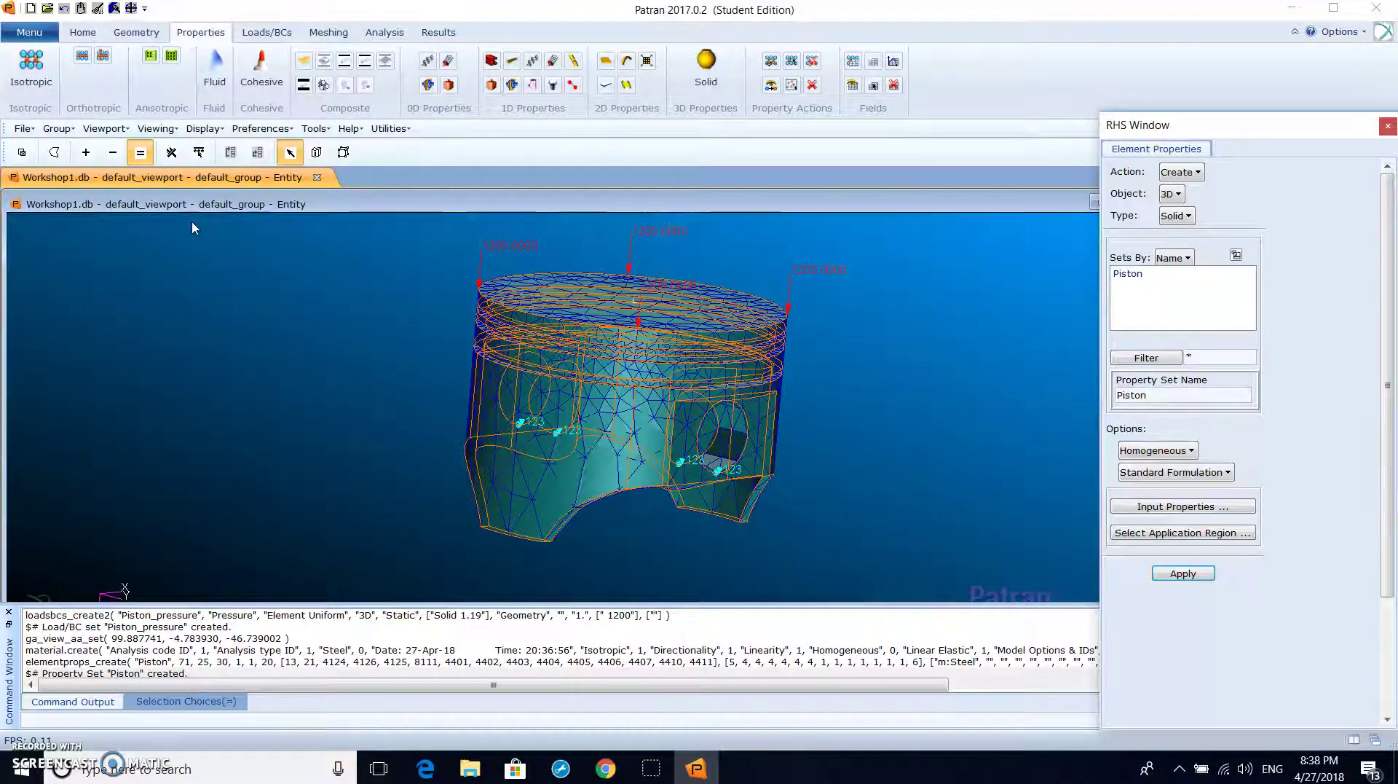
Check which loads and boundary conditions are assigned to the Default load case, without changing it.
left_click(267, 32)
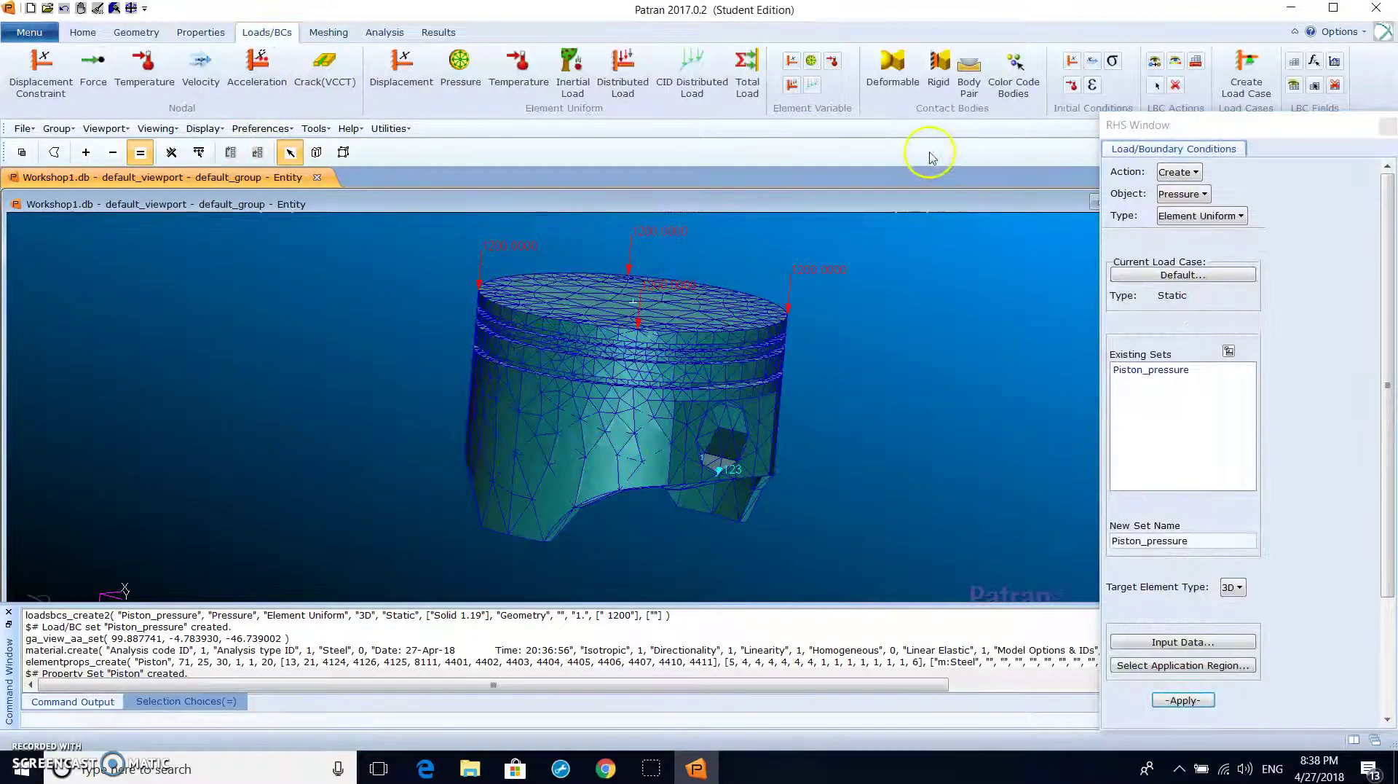
left_click(1178, 174)
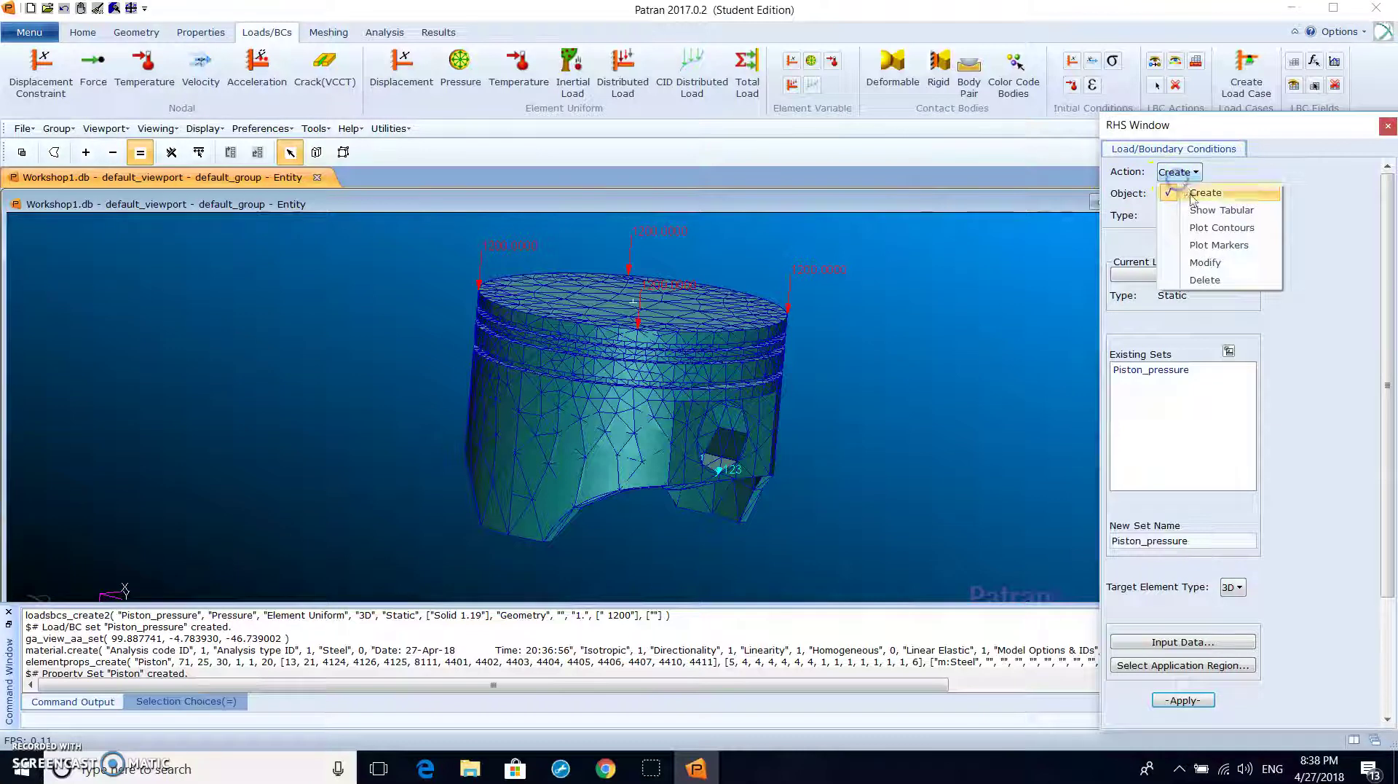
left_click(1174, 190)
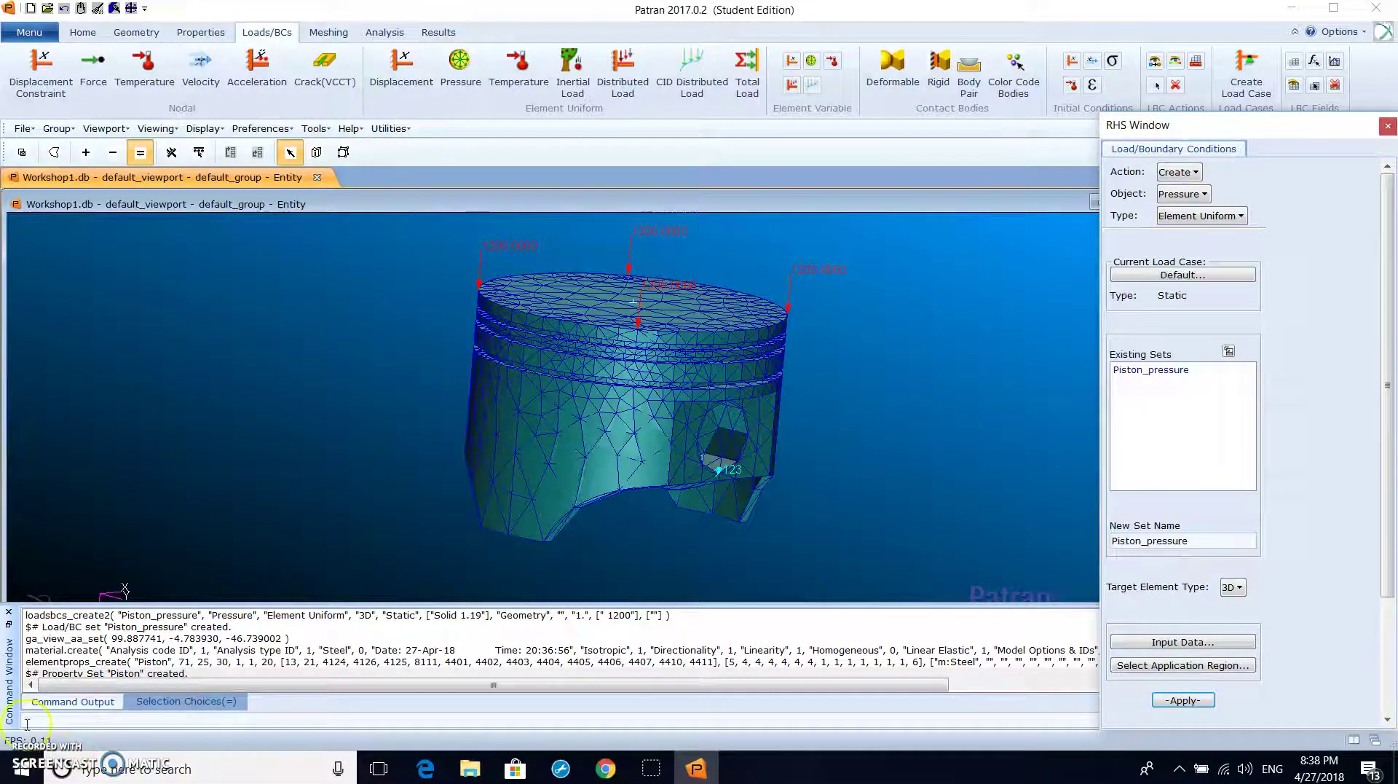
left_click(1247, 72)
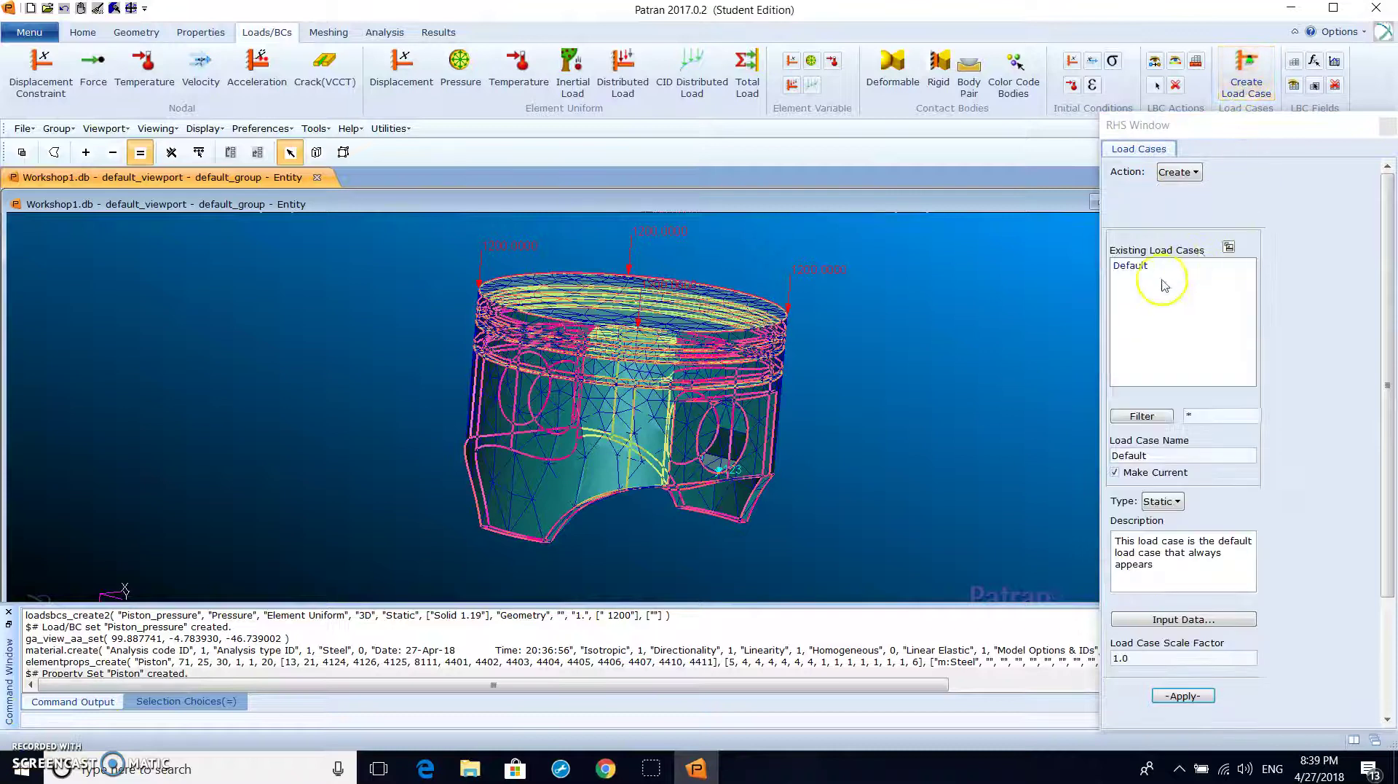
left_click(1141, 271)
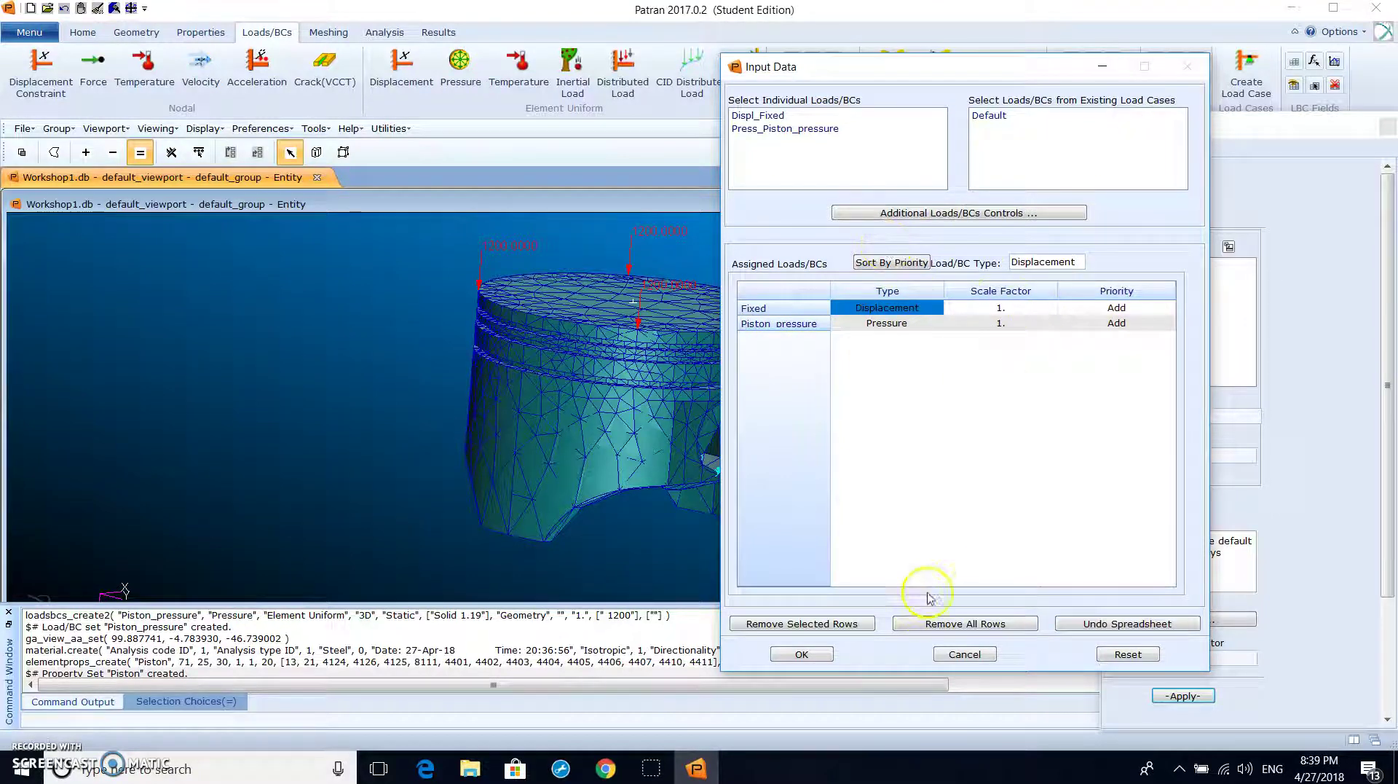
left_click(992, 655)
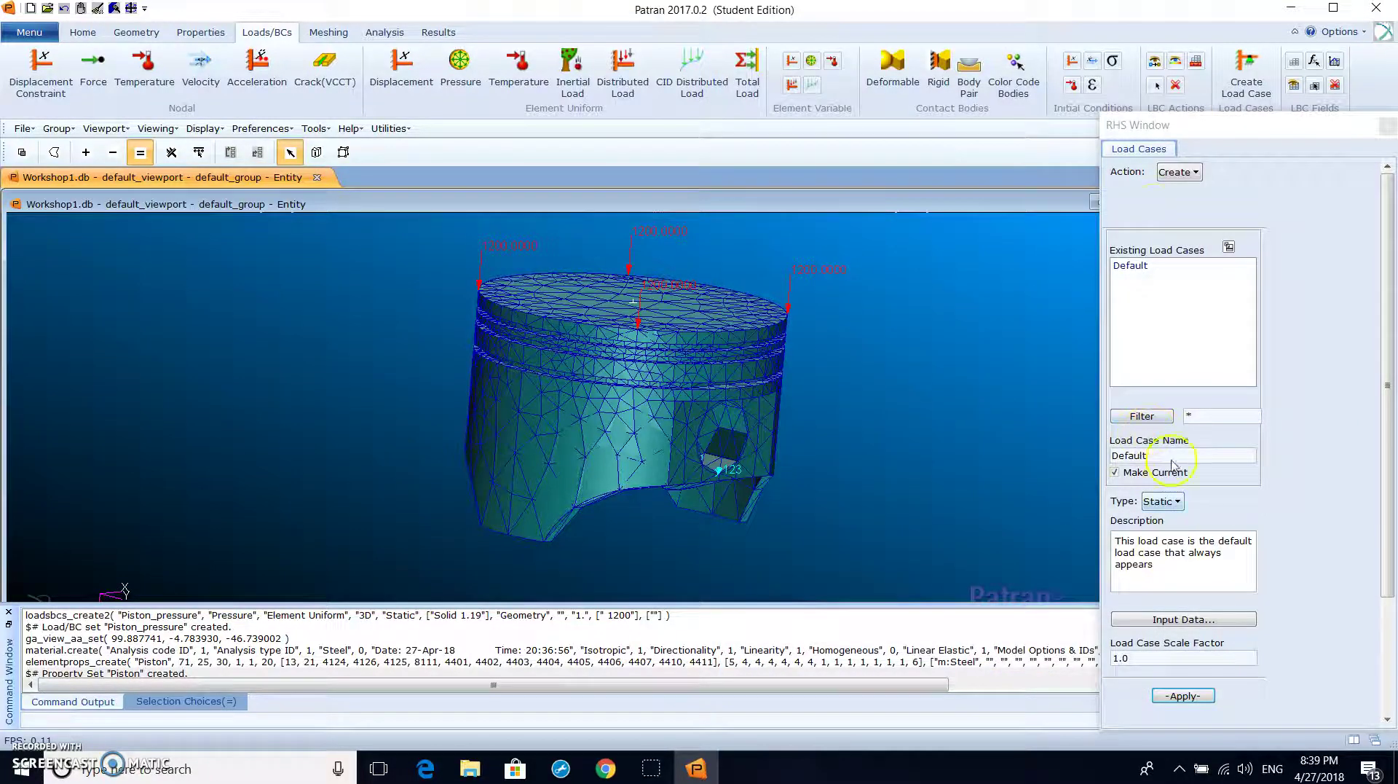
left_click(1387, 125)
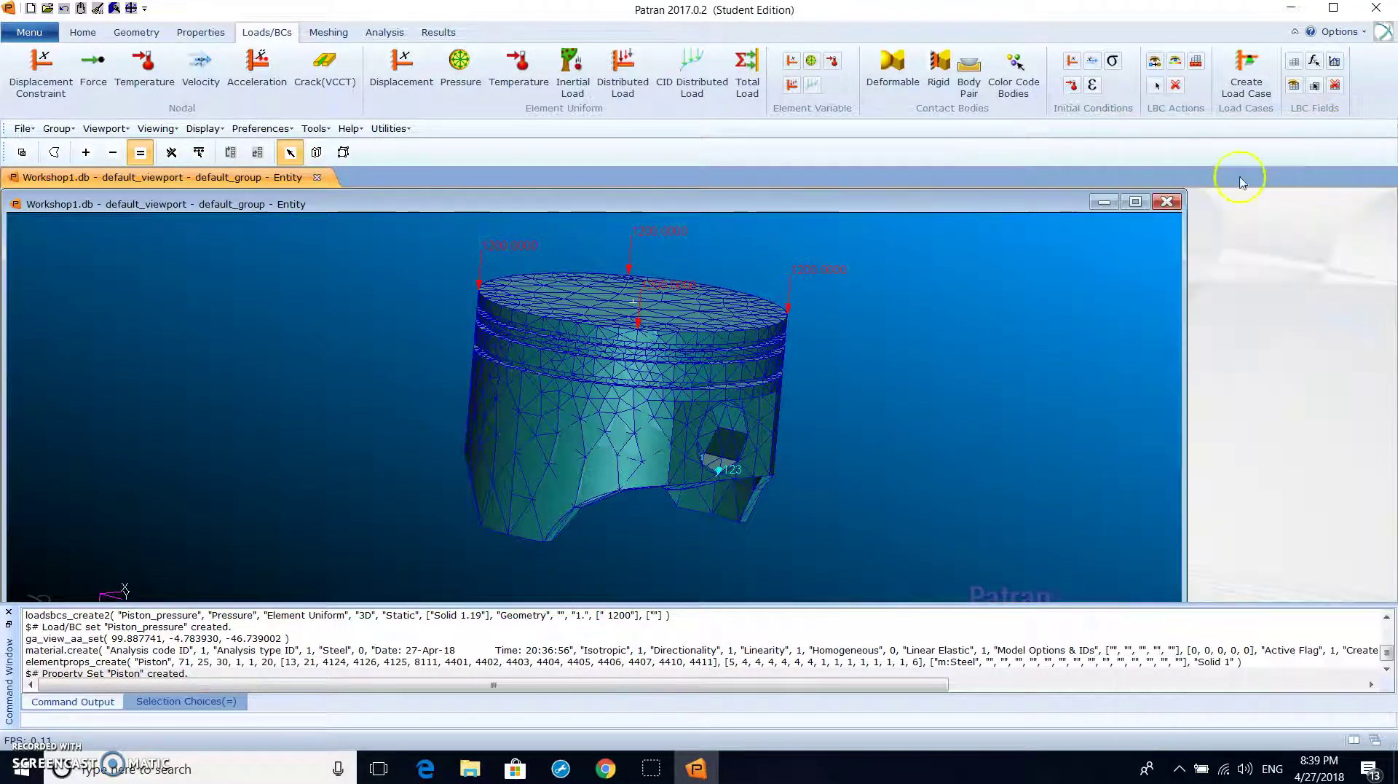
Set up the analysis of the entire model with the Analysis Deck method.
left_click(383, 33)
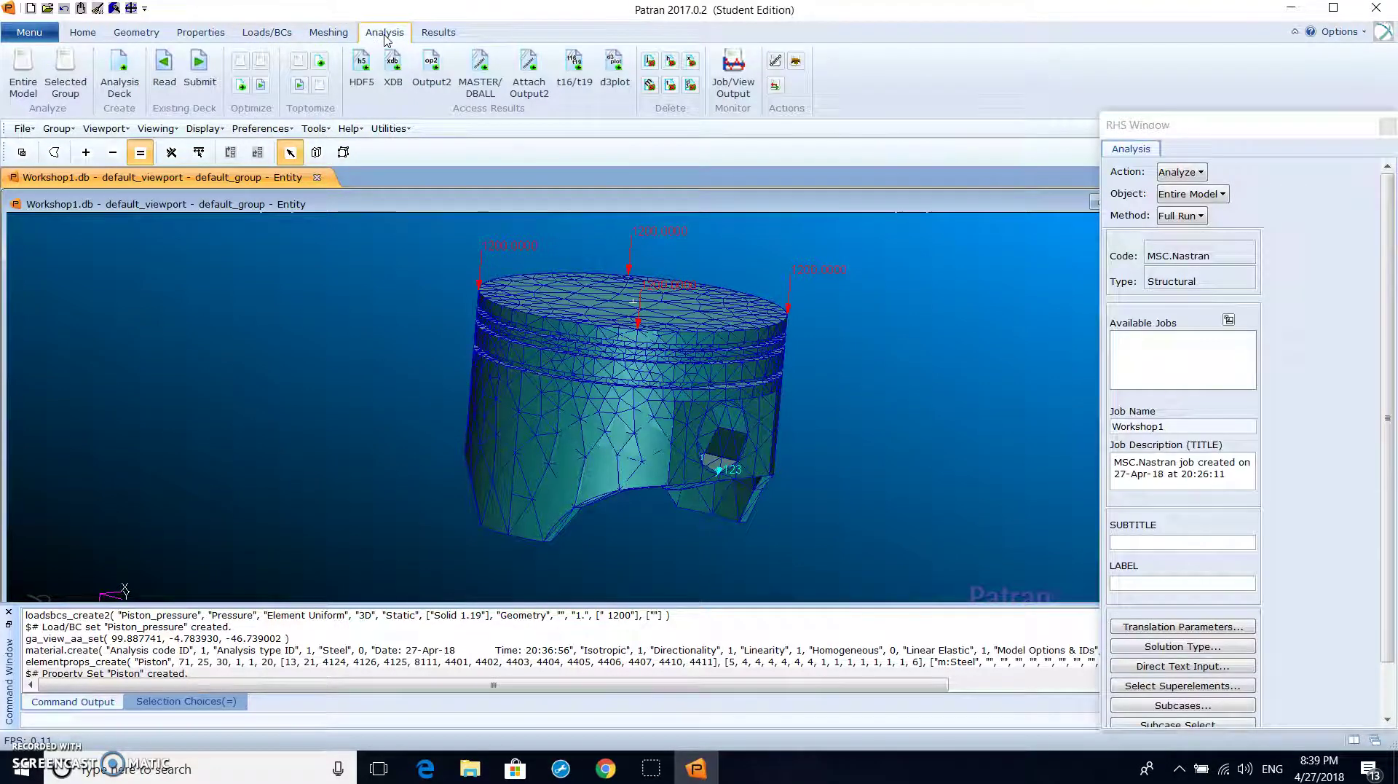
left_click(1181, 175)
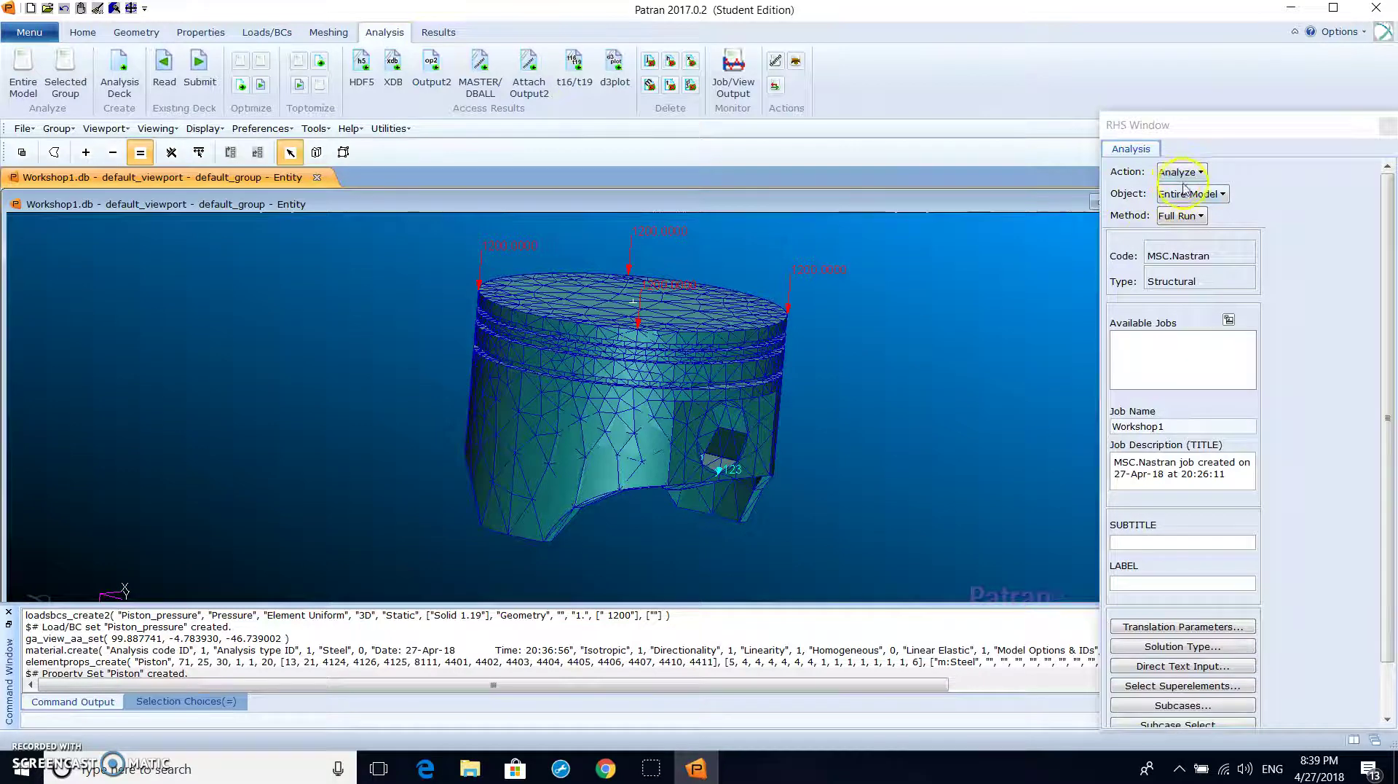
left_click(1181, 215)
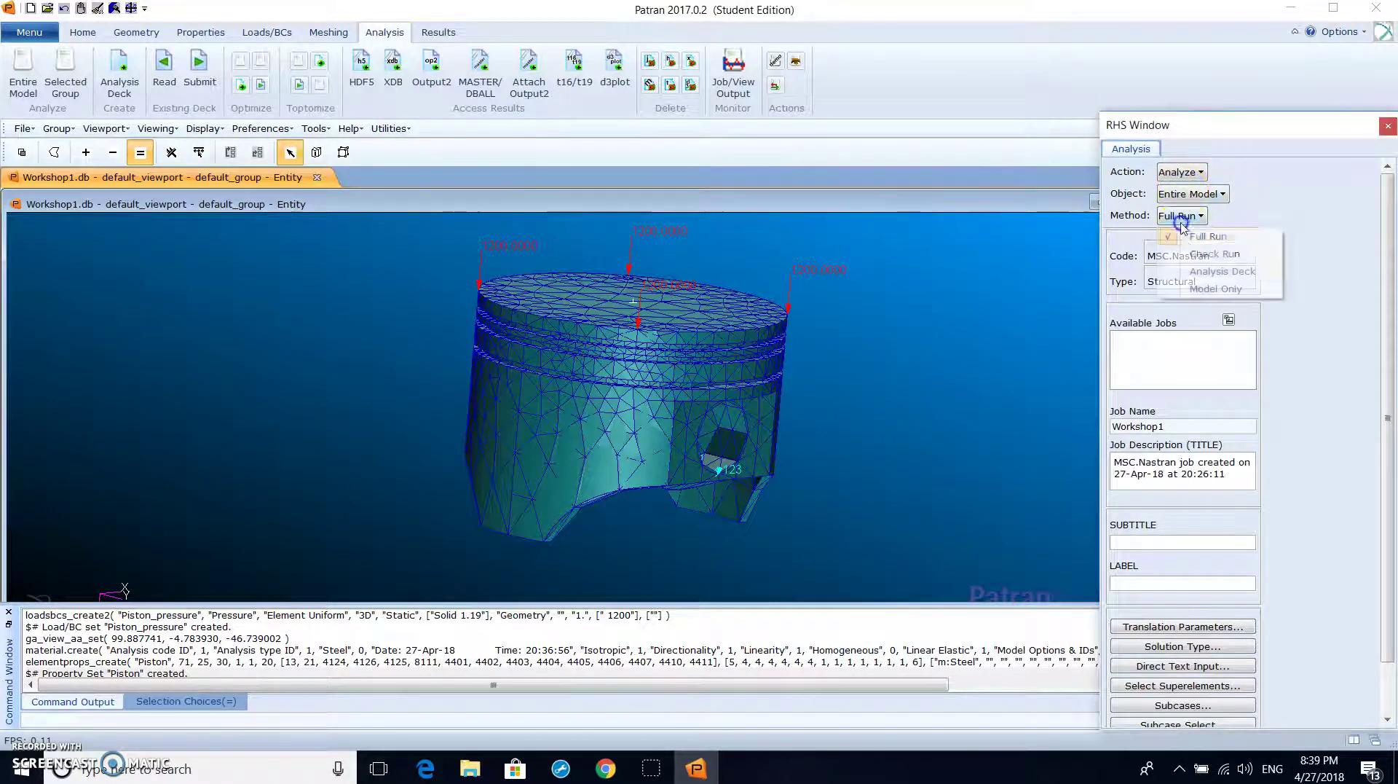
left_click(1198, 271)
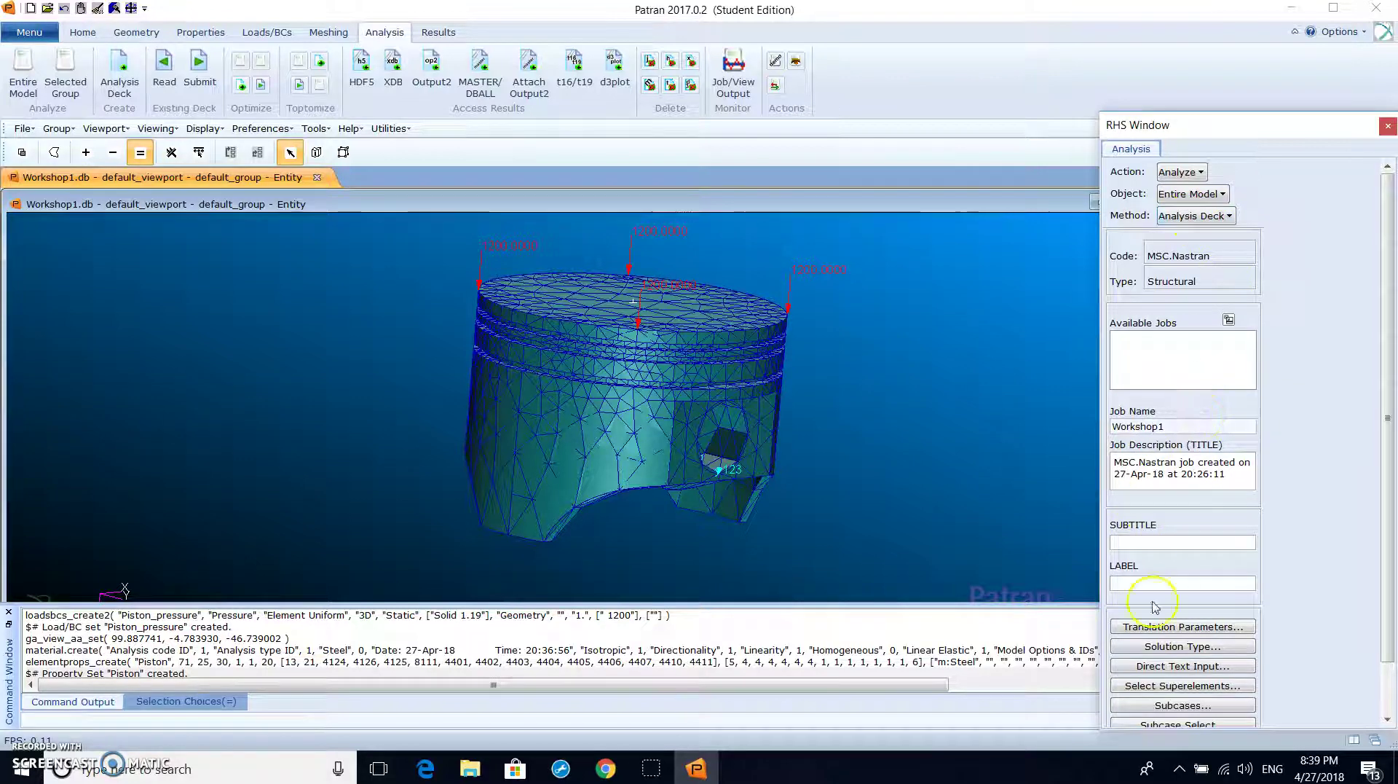
Set the card format to small in the translation parameters of the Workshop1 job.
left_click(1202, 628)
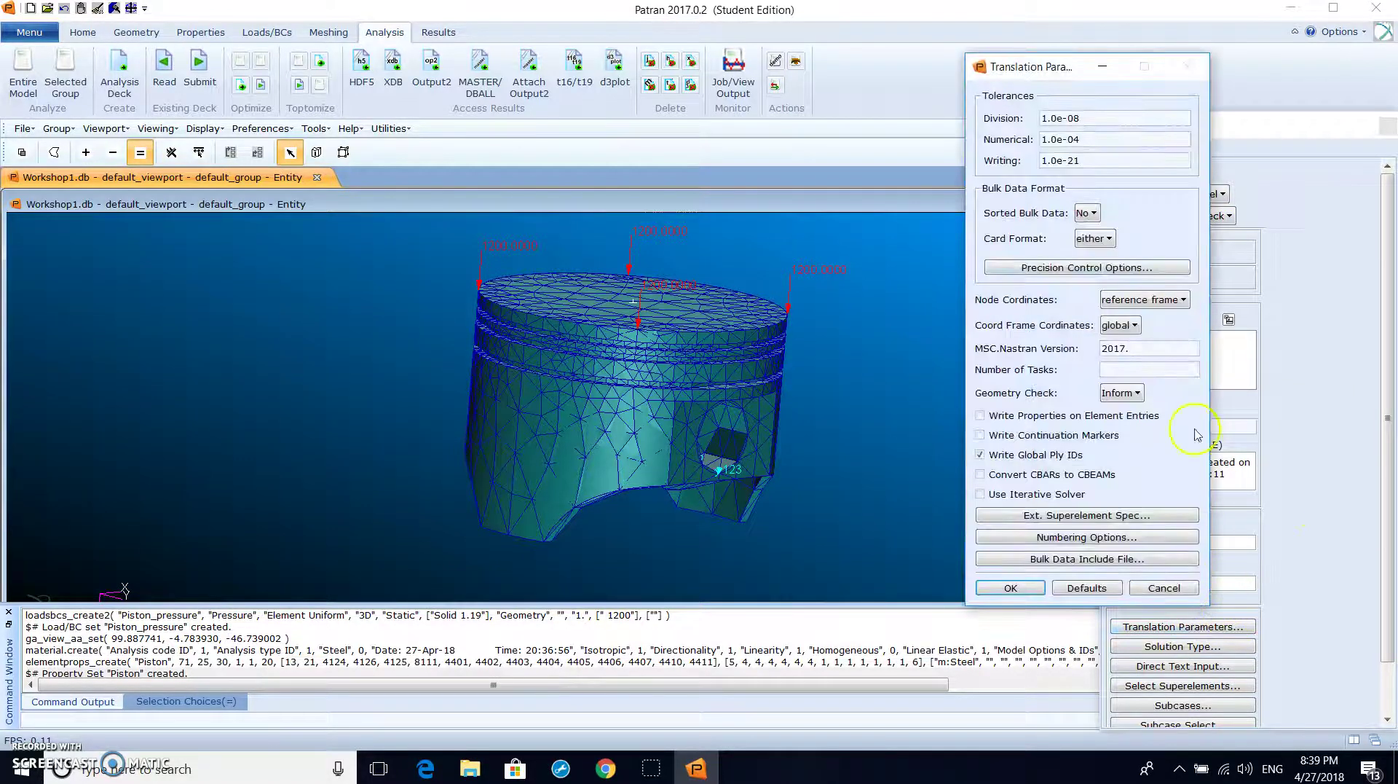
left_click(1096, 238)
left_click(1114, 271)
left_click(1123, 352)
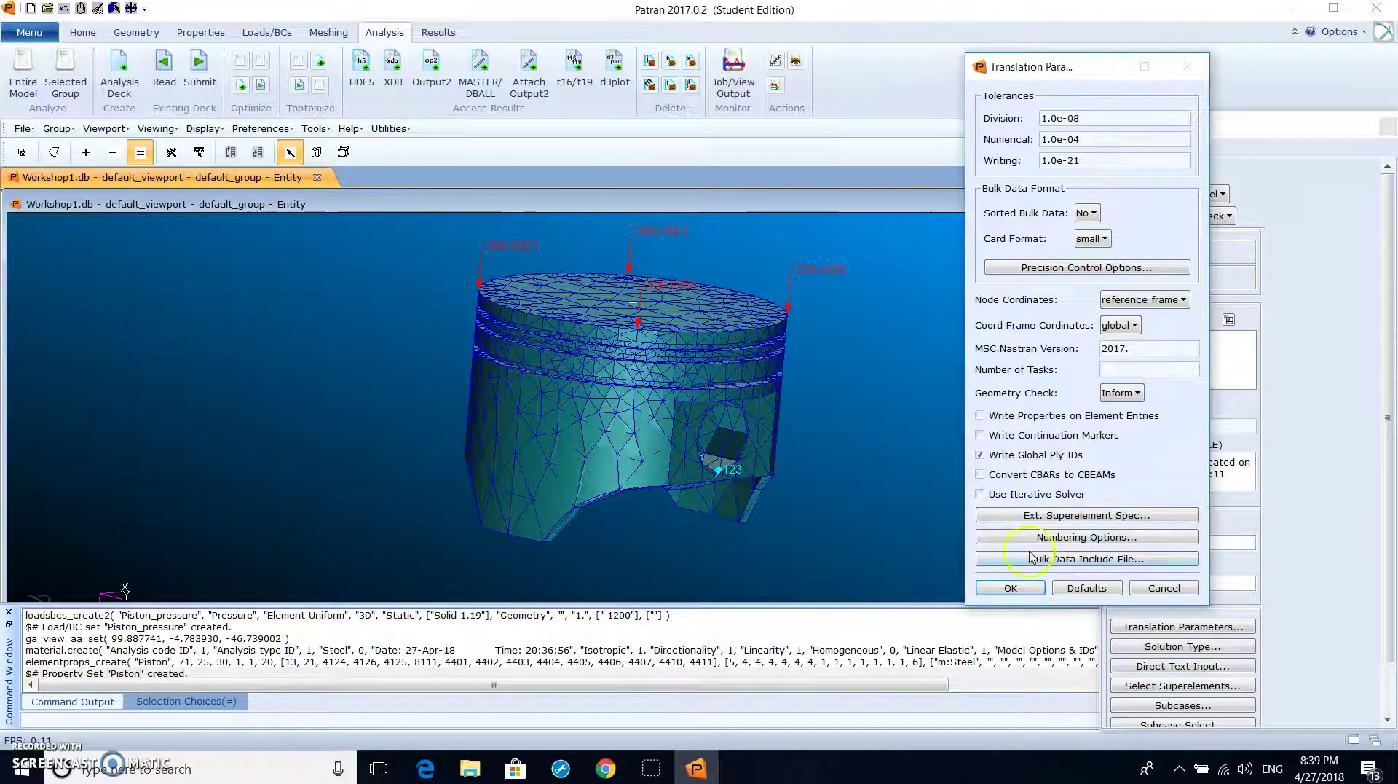
left_click(1018, 588)
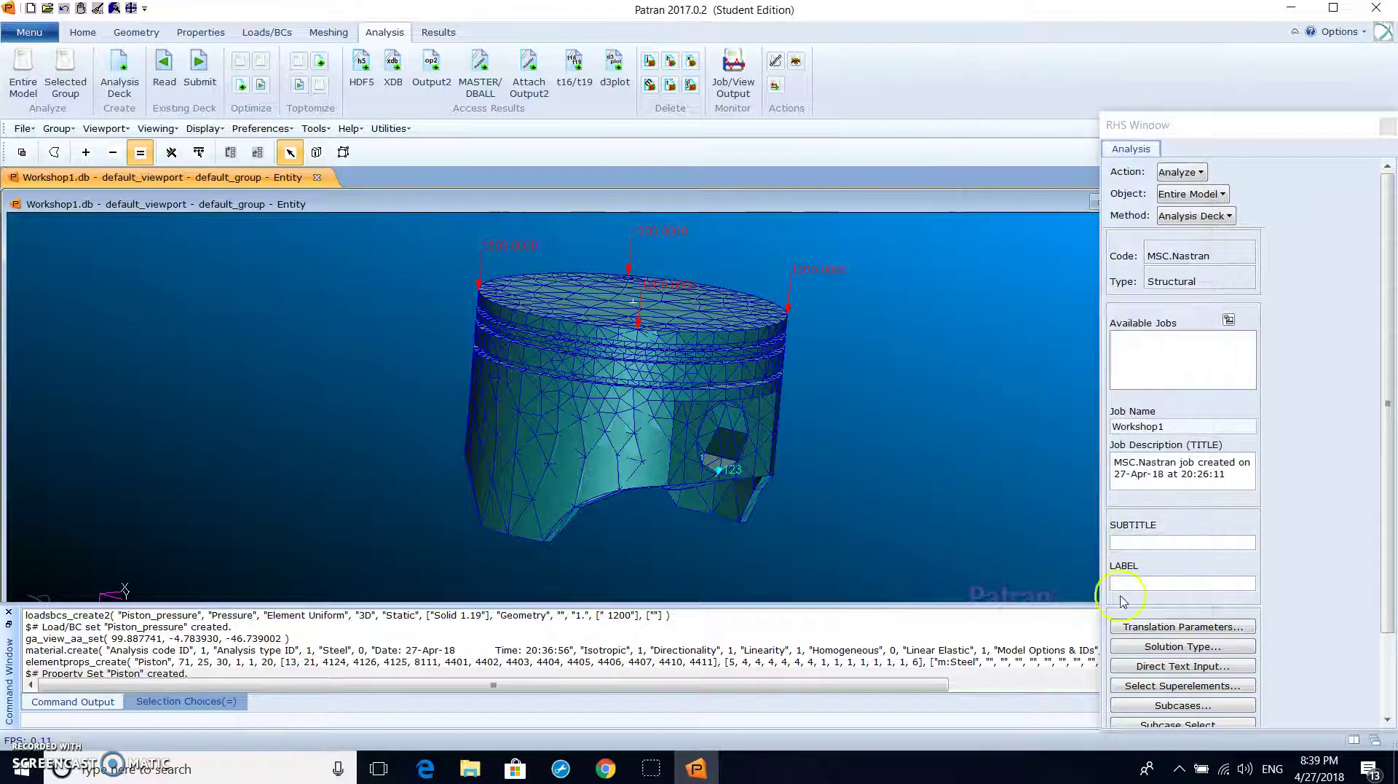
Accept Linear Static as the solution type and generate the Workshop1 analysis deck.
left_click(1205, 647)
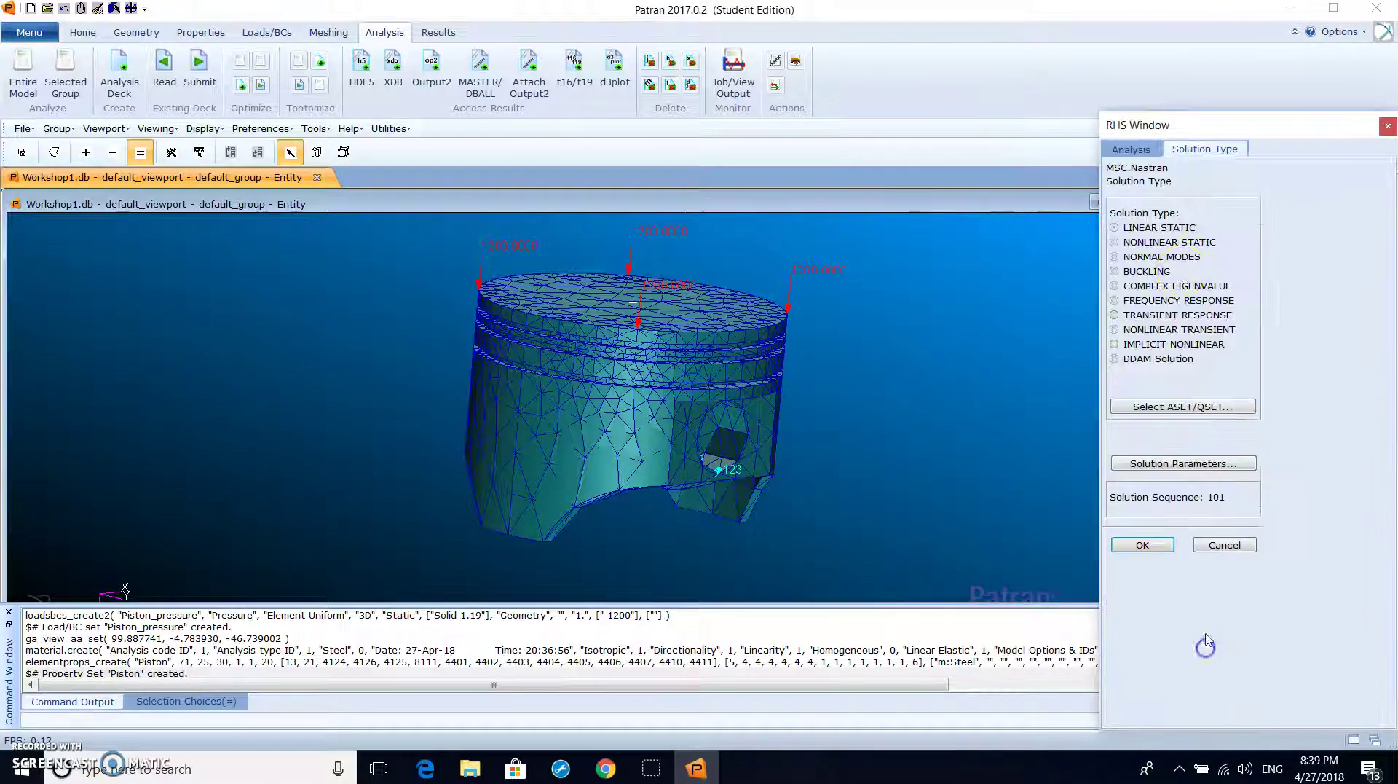
left_click(1166, 543)
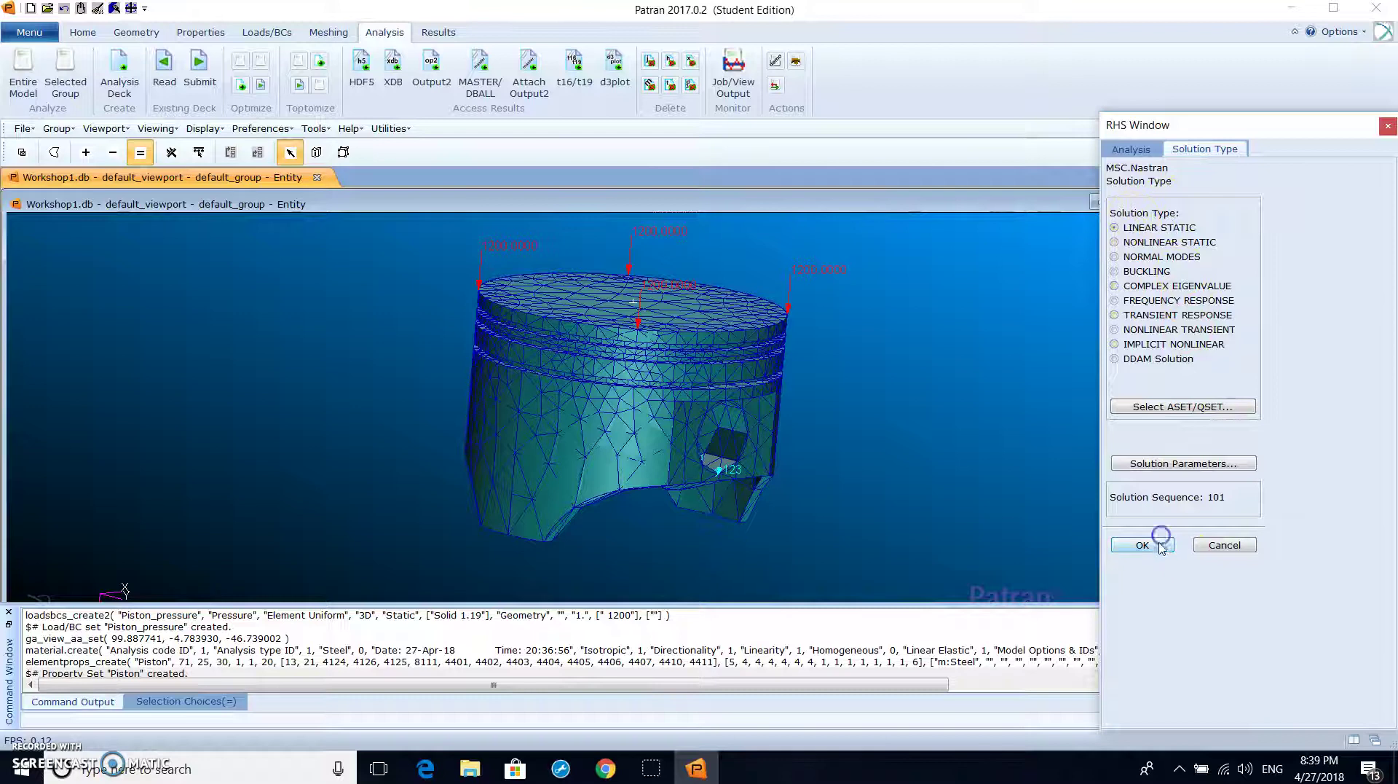
scroll(1375, 507, "down", 2)
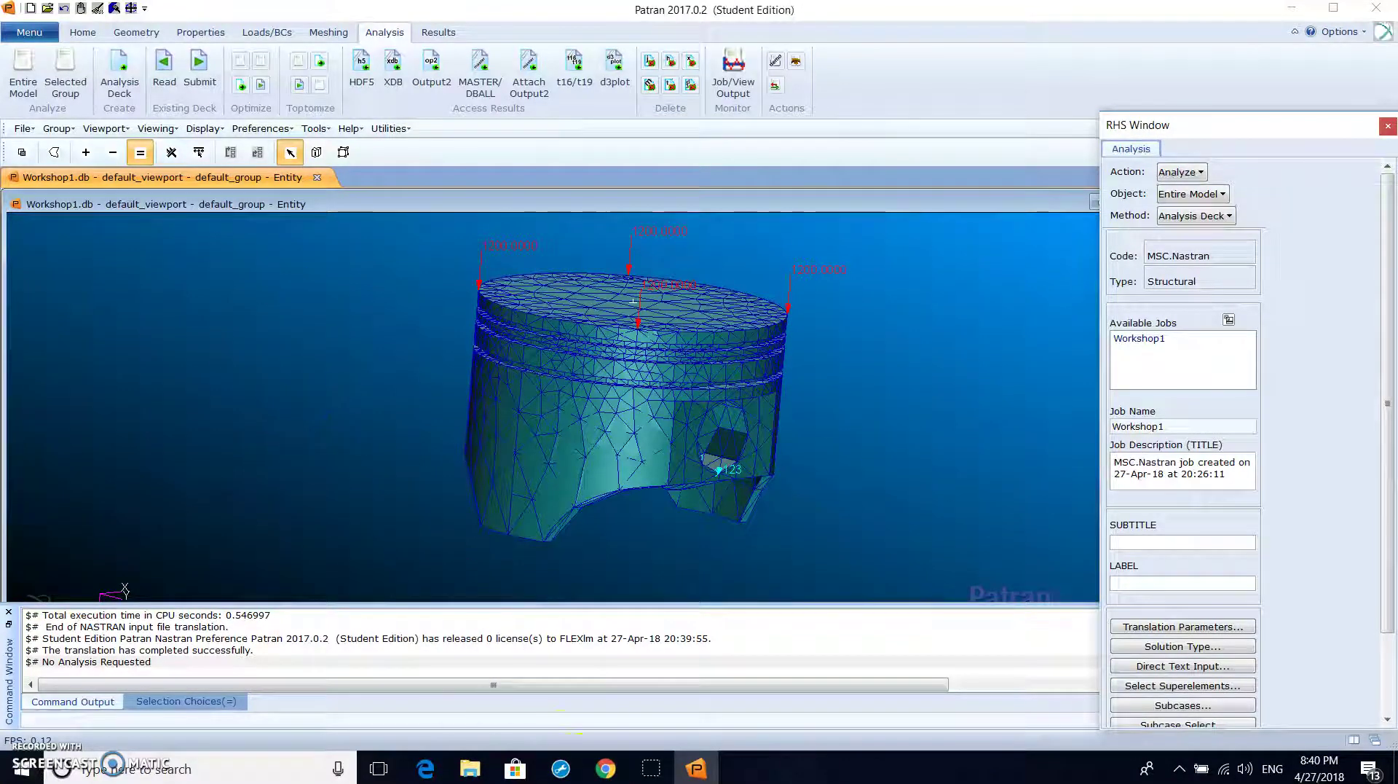
Switch to File Explorer to view the Exercise1 folder's files and minimize Patran to reveal the desktop.
right_click(469, 768)
left_click(470, 768)
left_click(421, 701)
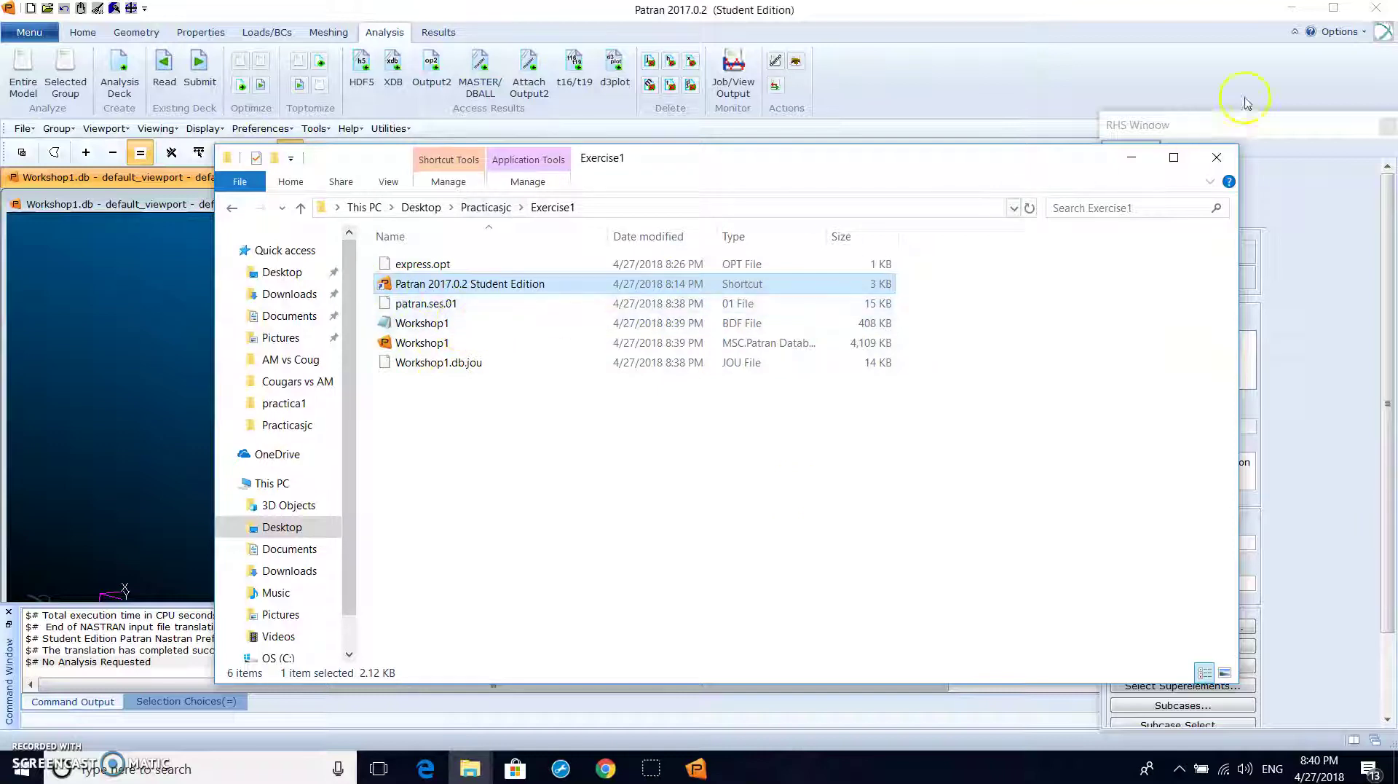
left_click(1293, 12)
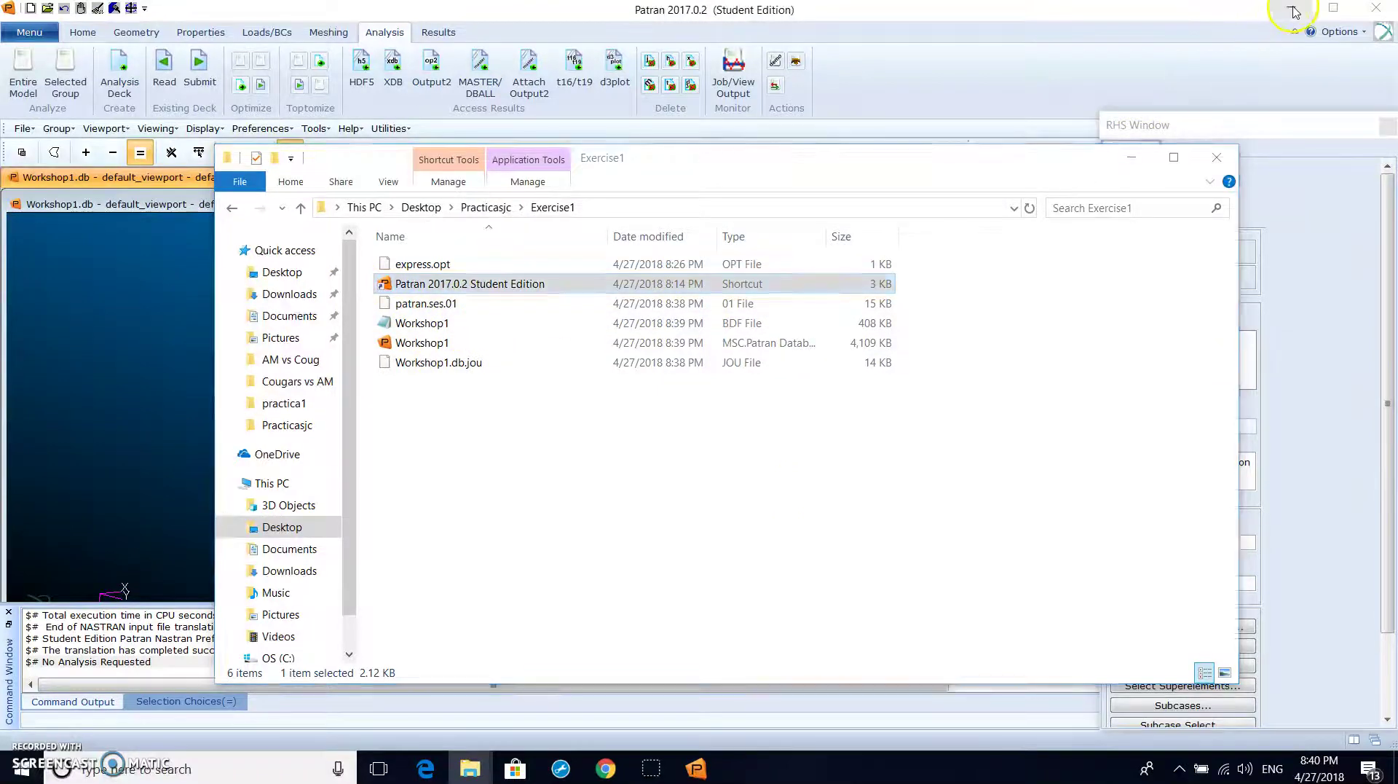
left_click(1293, 9)
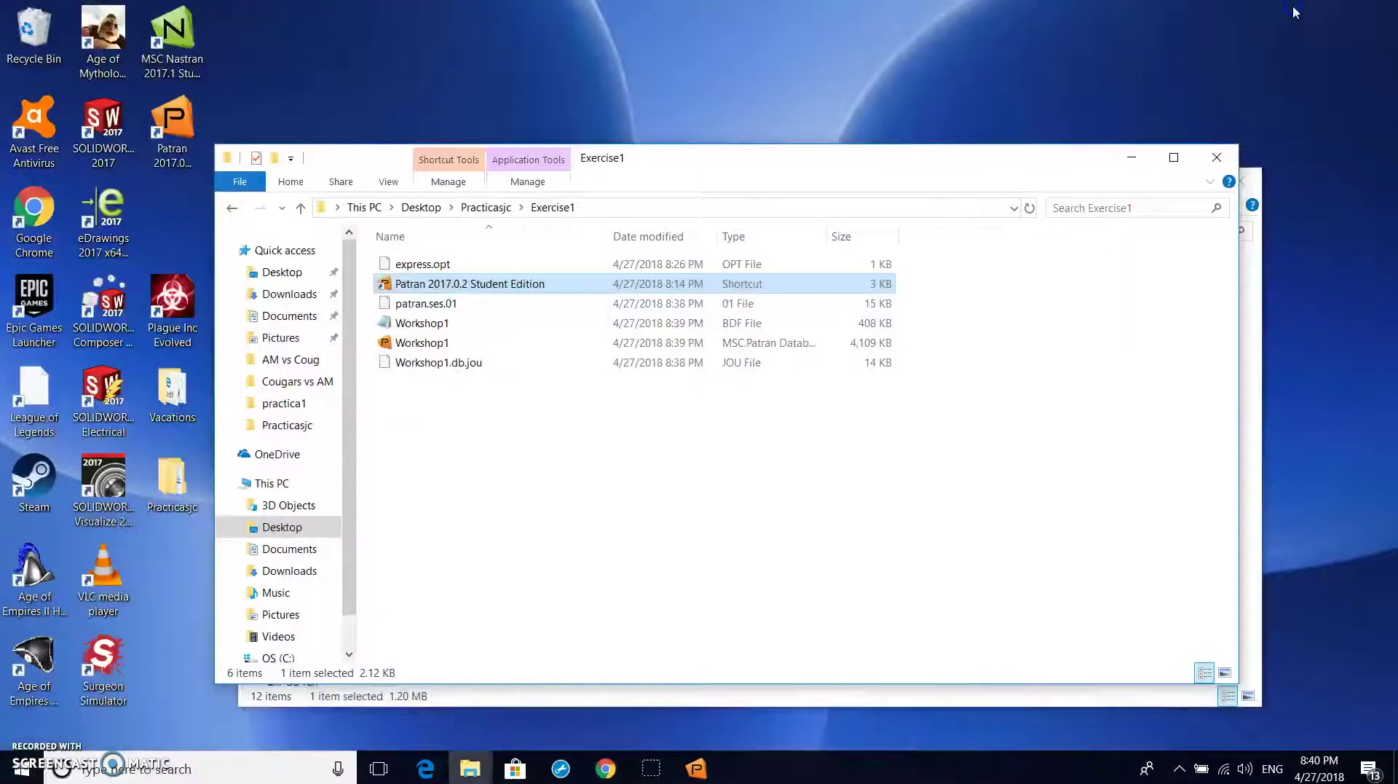
Launch MSC Nastran from the desktop and run it on Workshop1.bdf from the Practicasjc\Exercise1 folder.
double_click(174, 36)
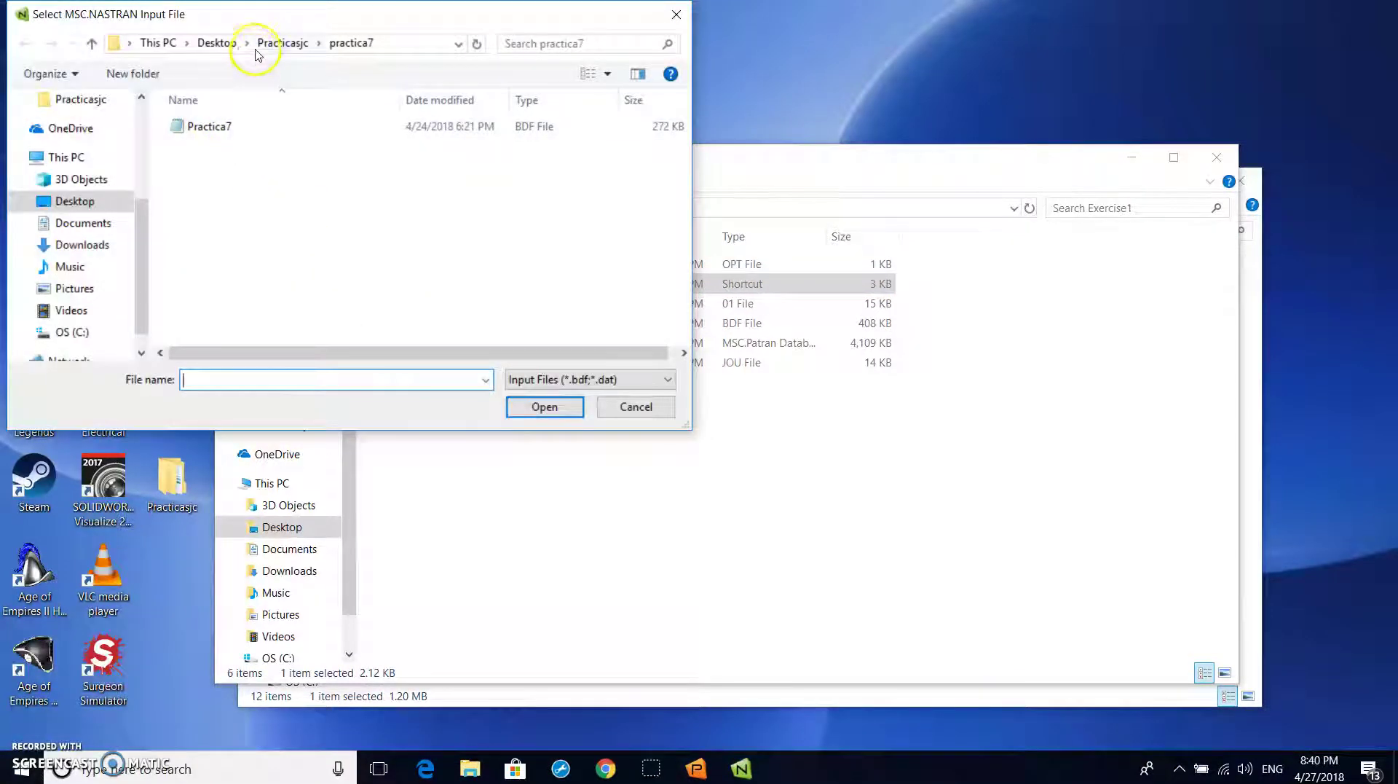
left_click(283, 43)
double_click(220, 125)
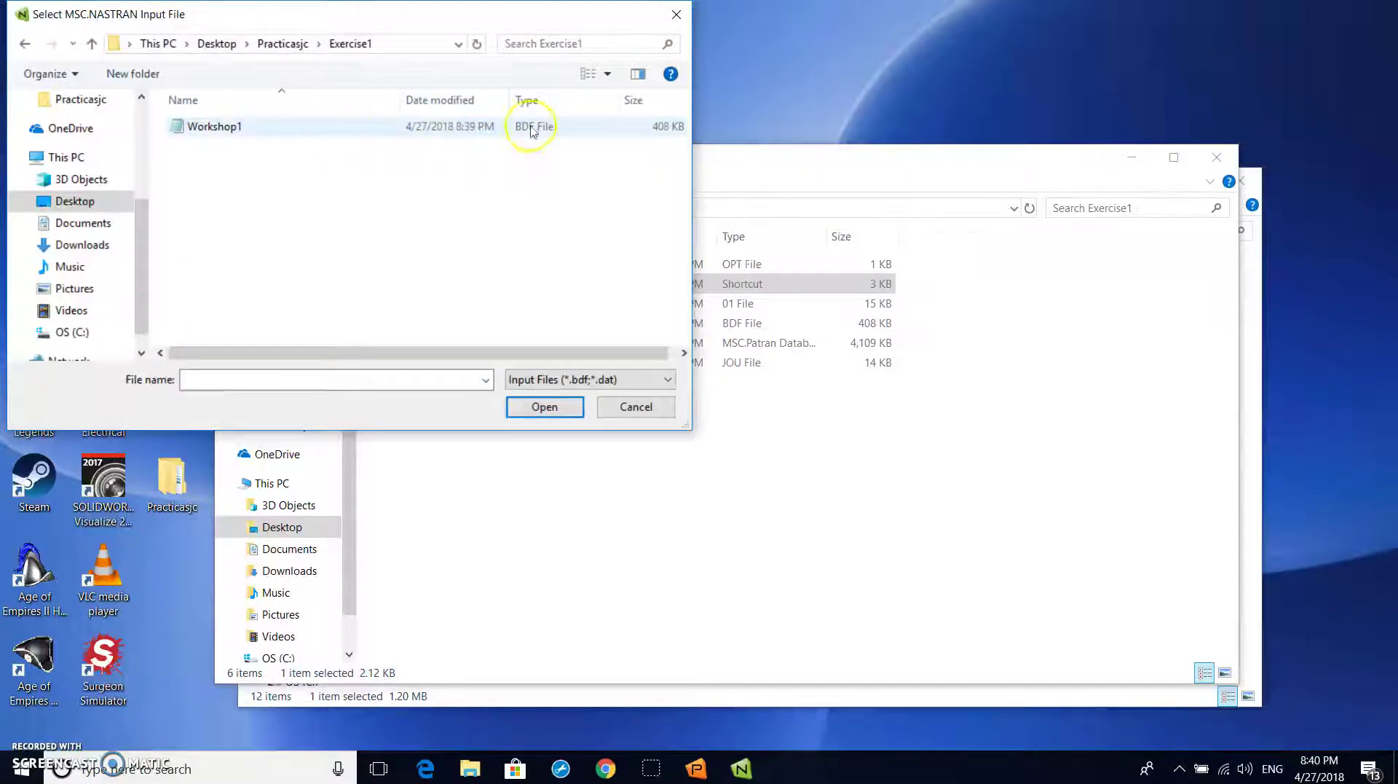
double_click(234, 131)
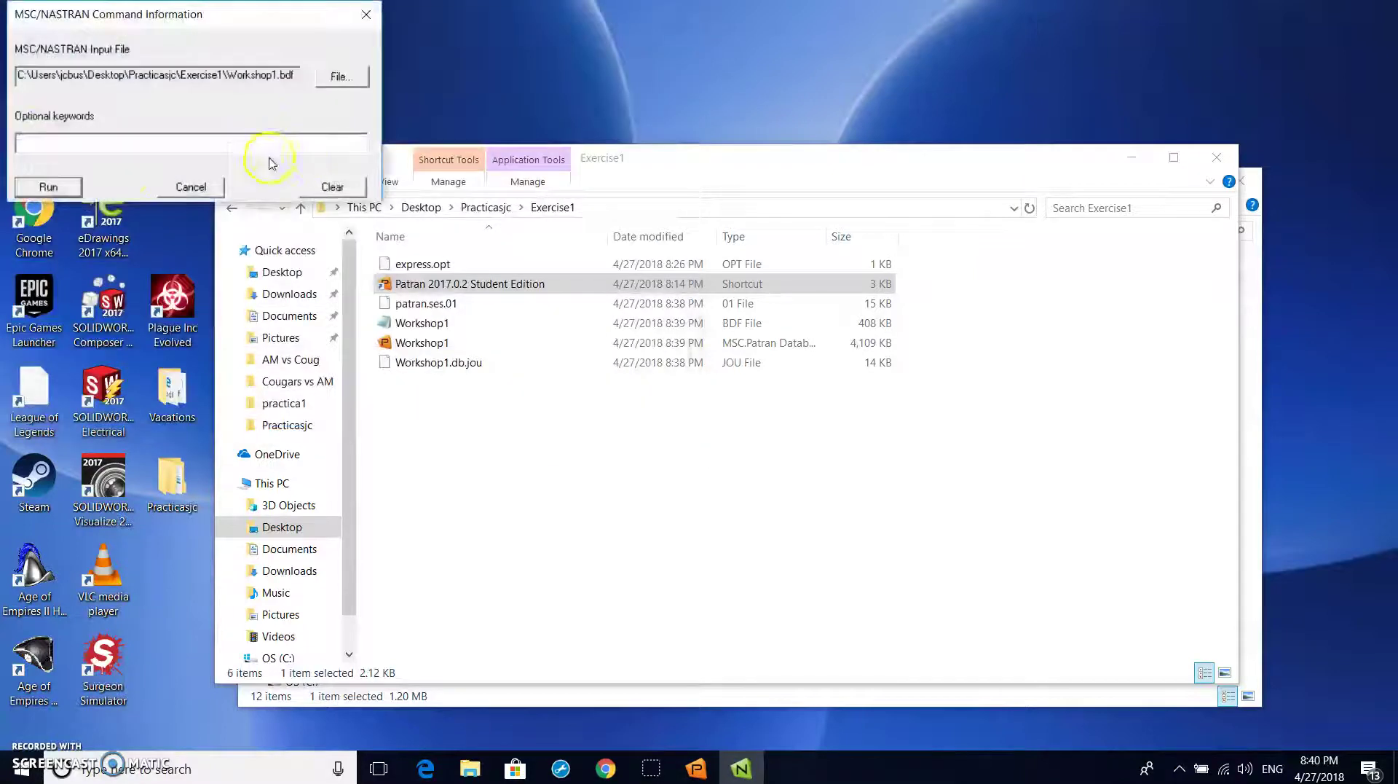
left_click(65, 187)
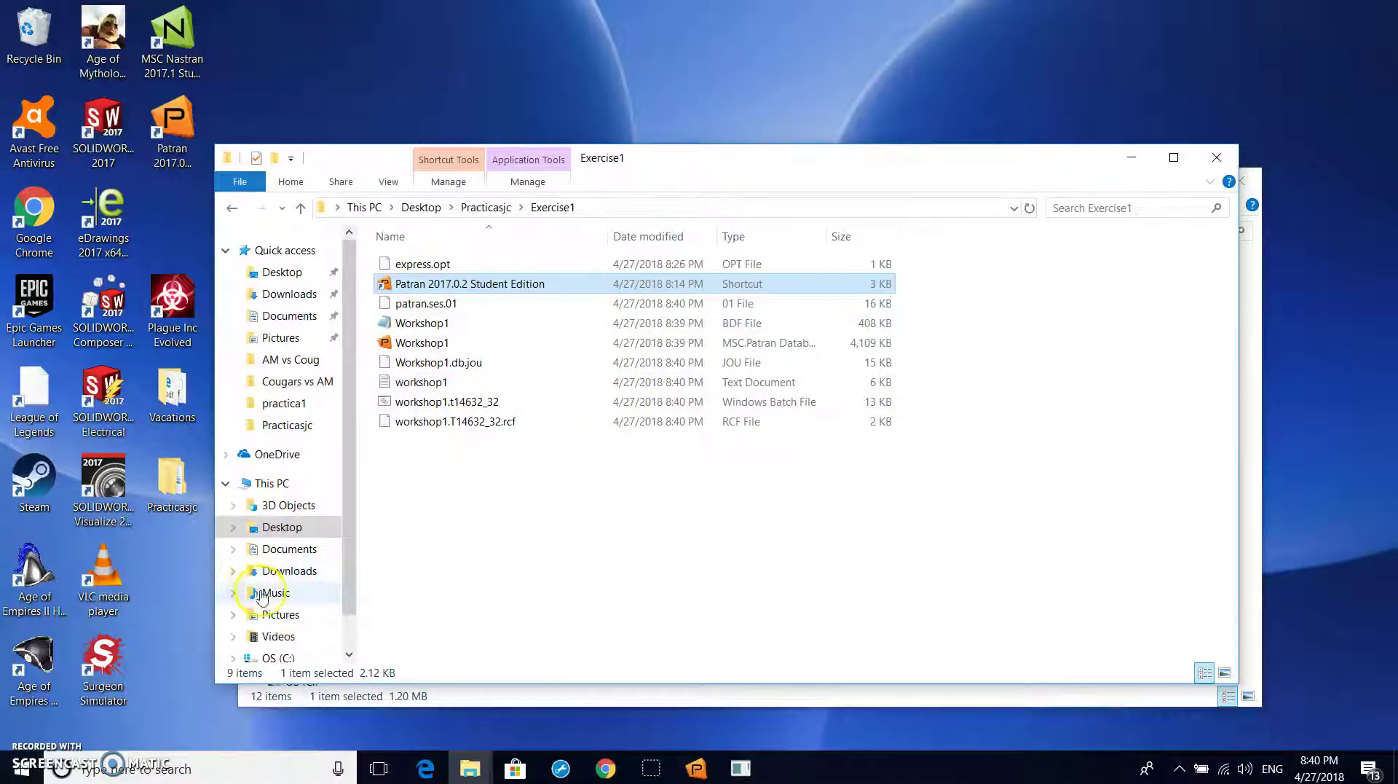
Add workshop1.t14632_32.bat to the Avast exceptions list and return to the Workshop1 files in the Exercise1 folder.
left_click(566, 497)
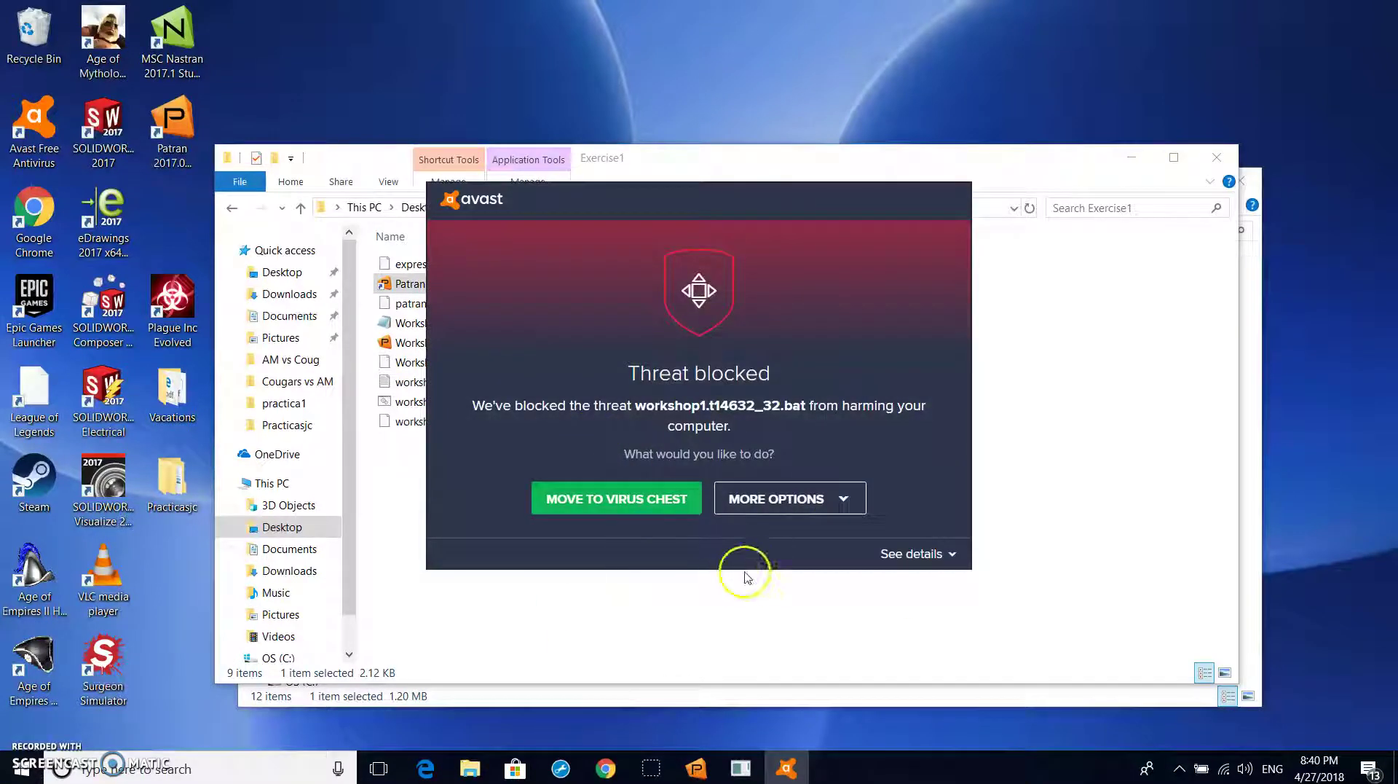
left_click(830, 505)
left_click(822, 534)
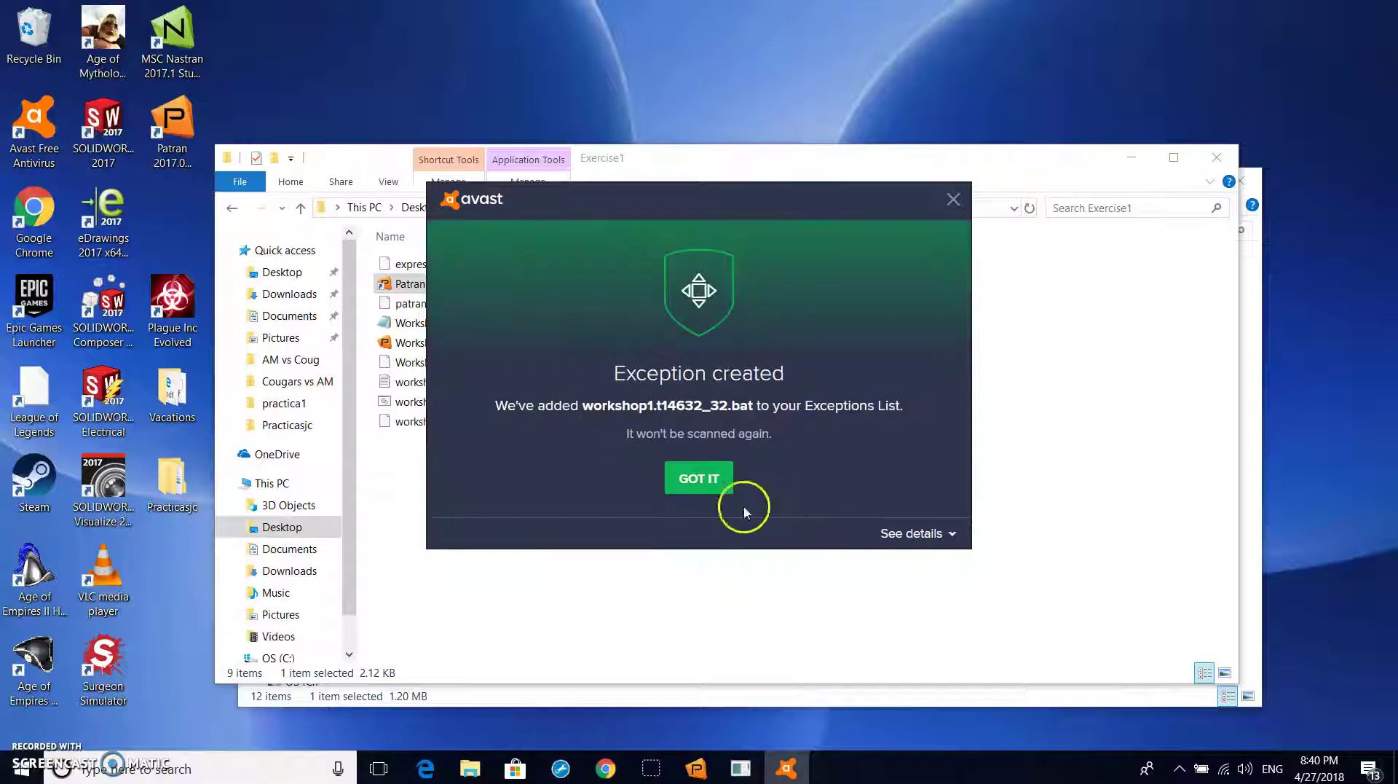
left_click(695, 479)
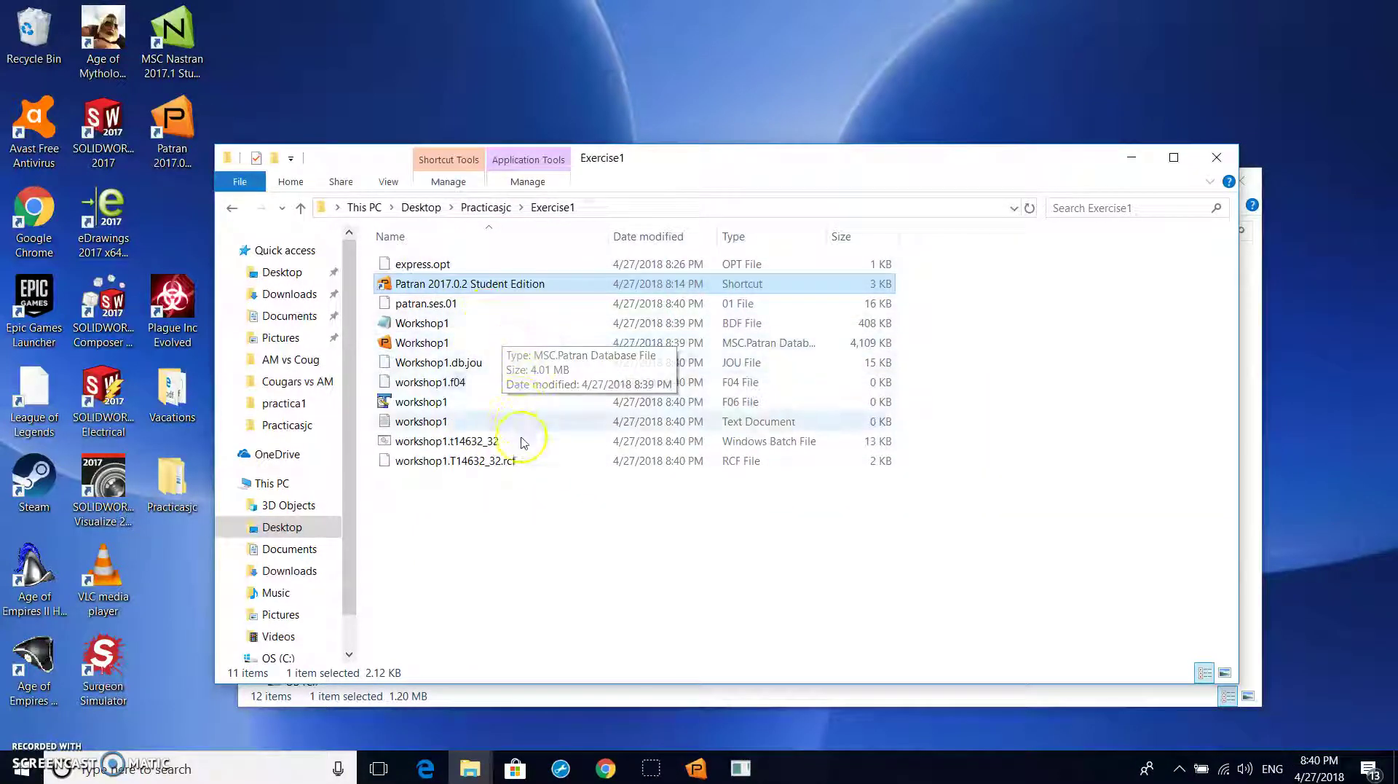
left_click(452, 402)
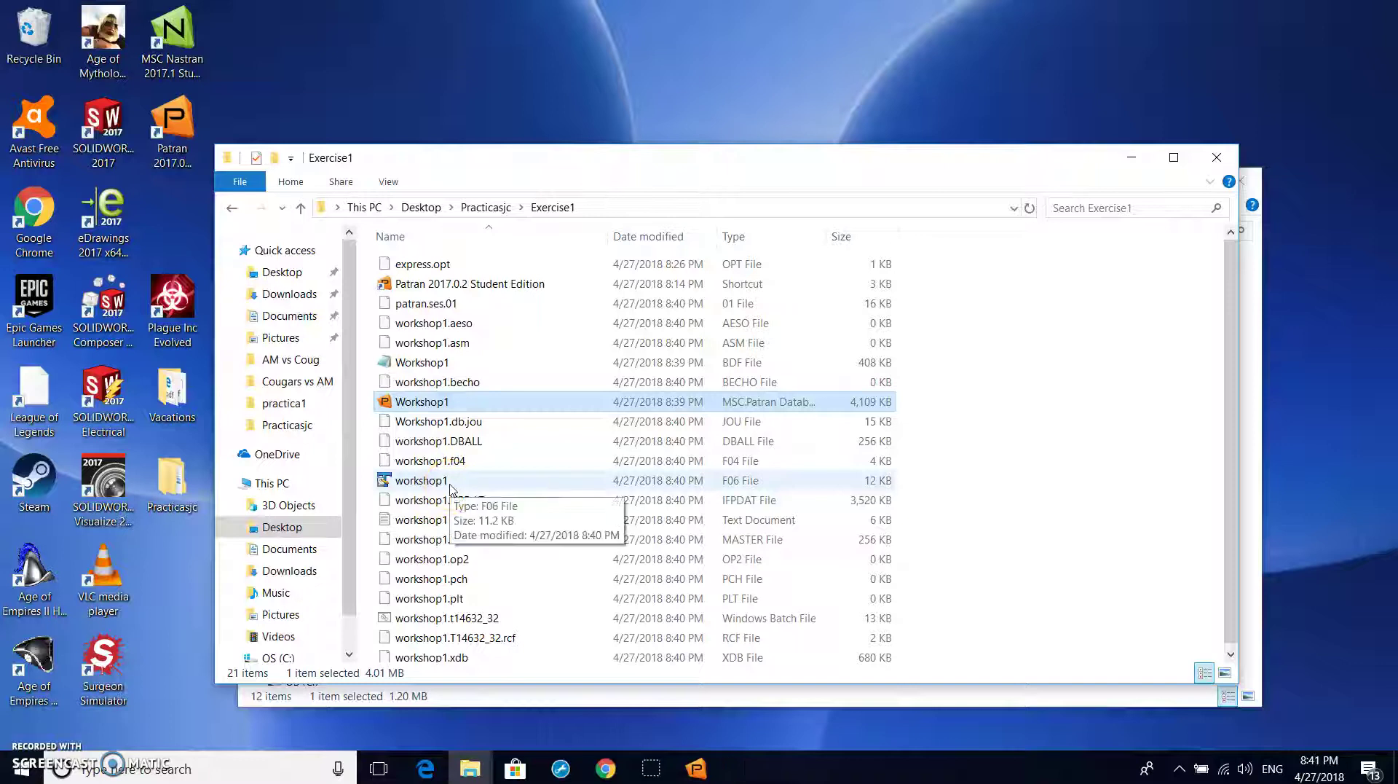
Open the workshop1 F06 results file in TextPad, search it for "Fatal", and close the file.
left_click(455, 427)
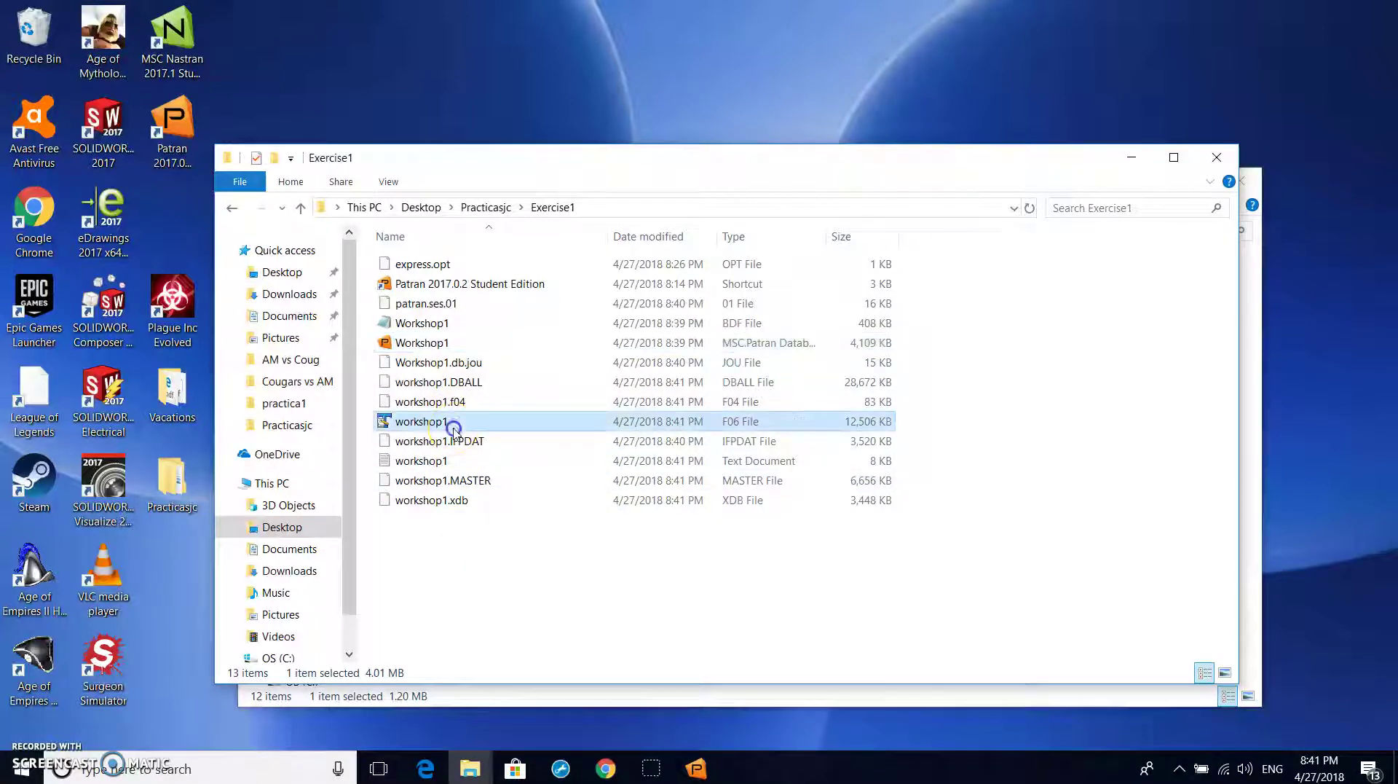
double_click(457, 422)
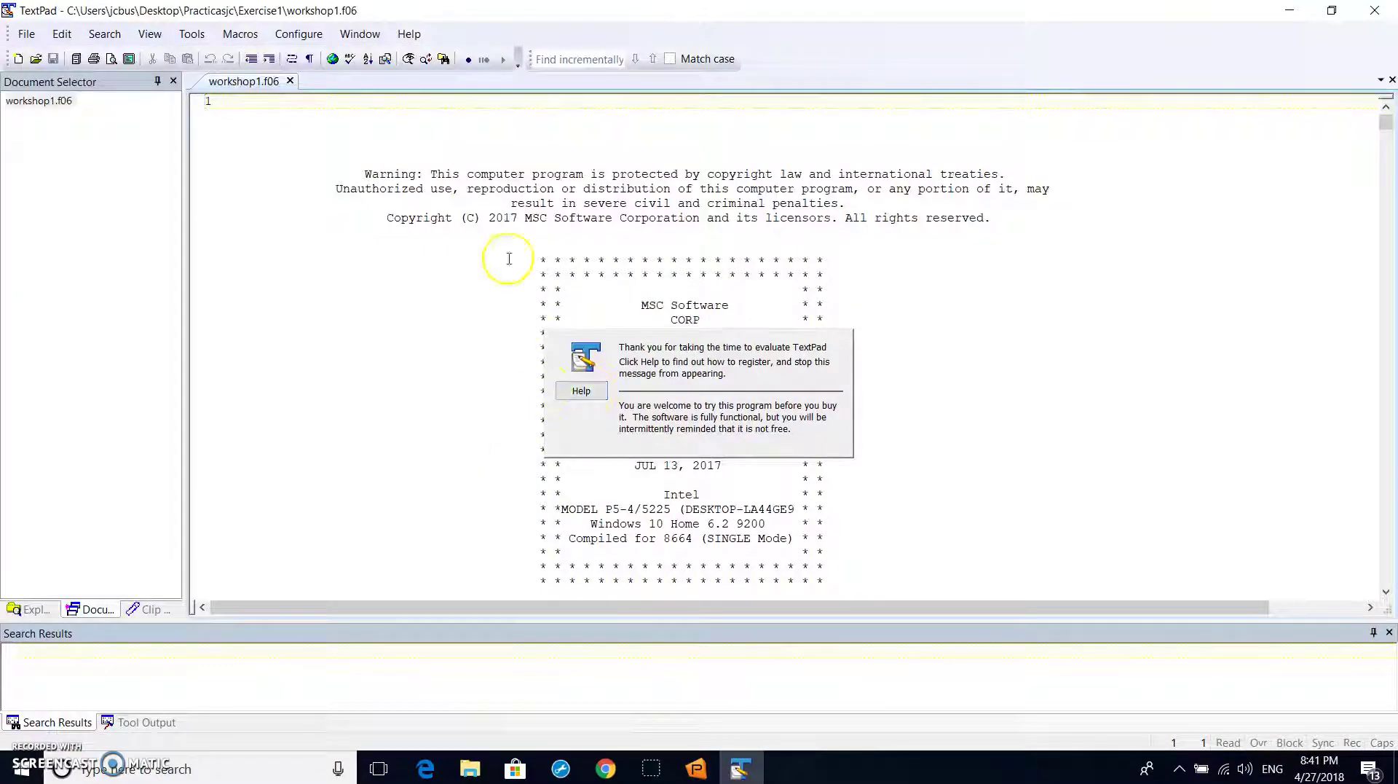
left_click(600, 58)
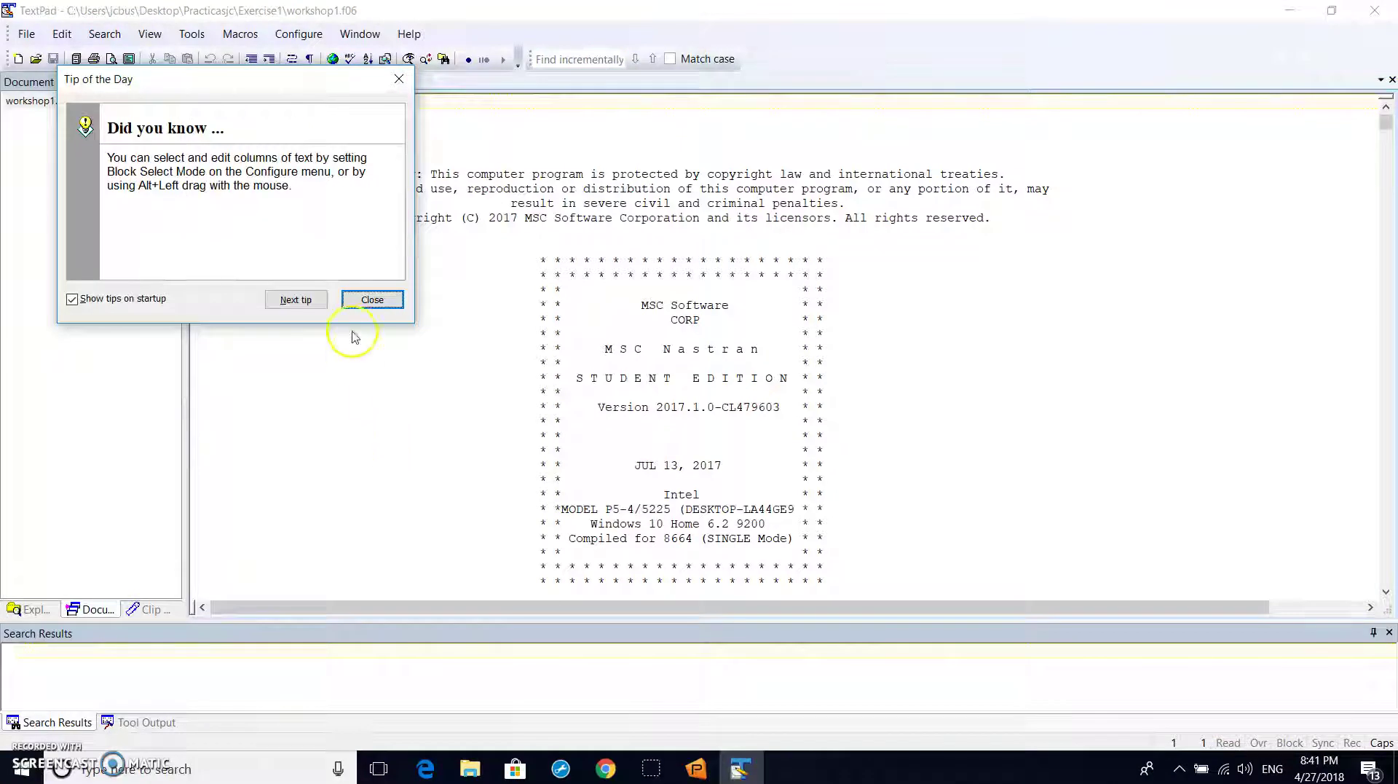
left_click(369, 299)
type("F")
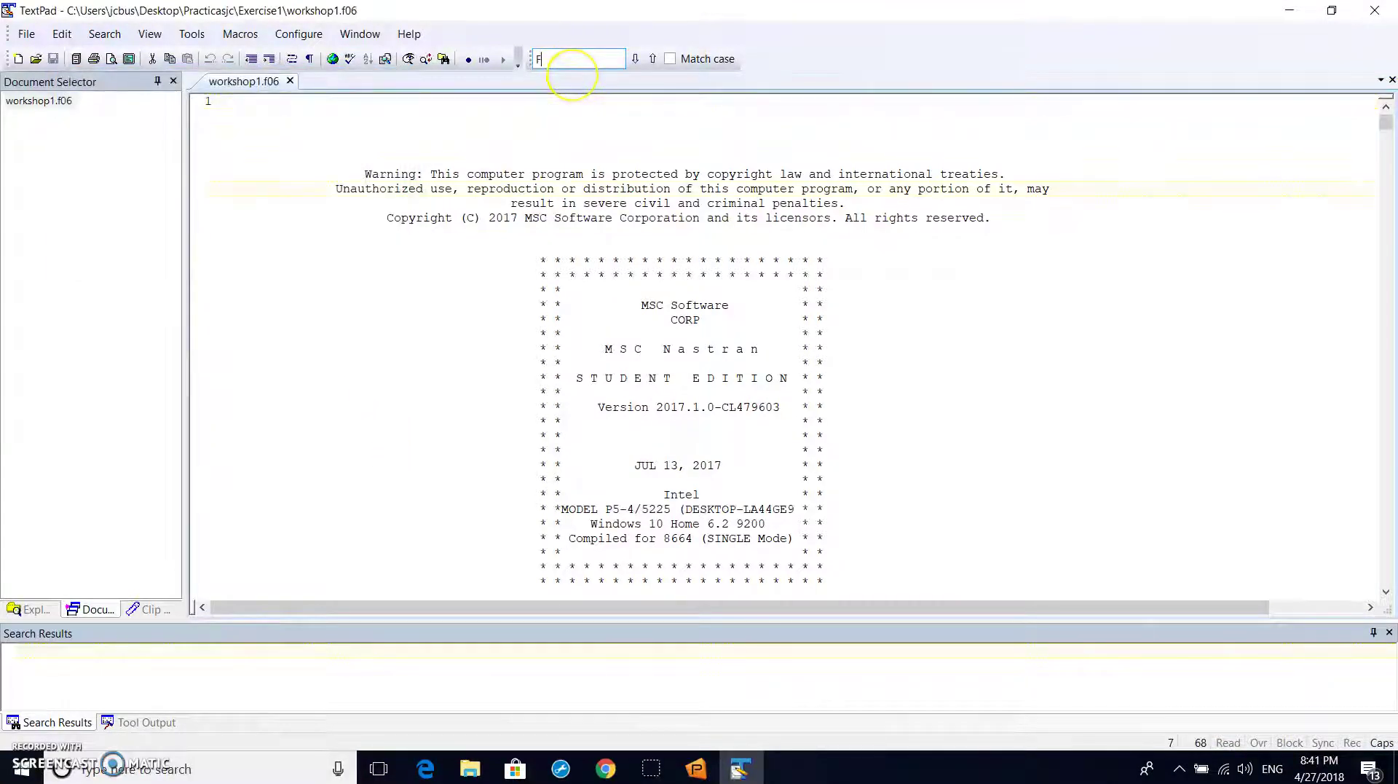
type("atal")
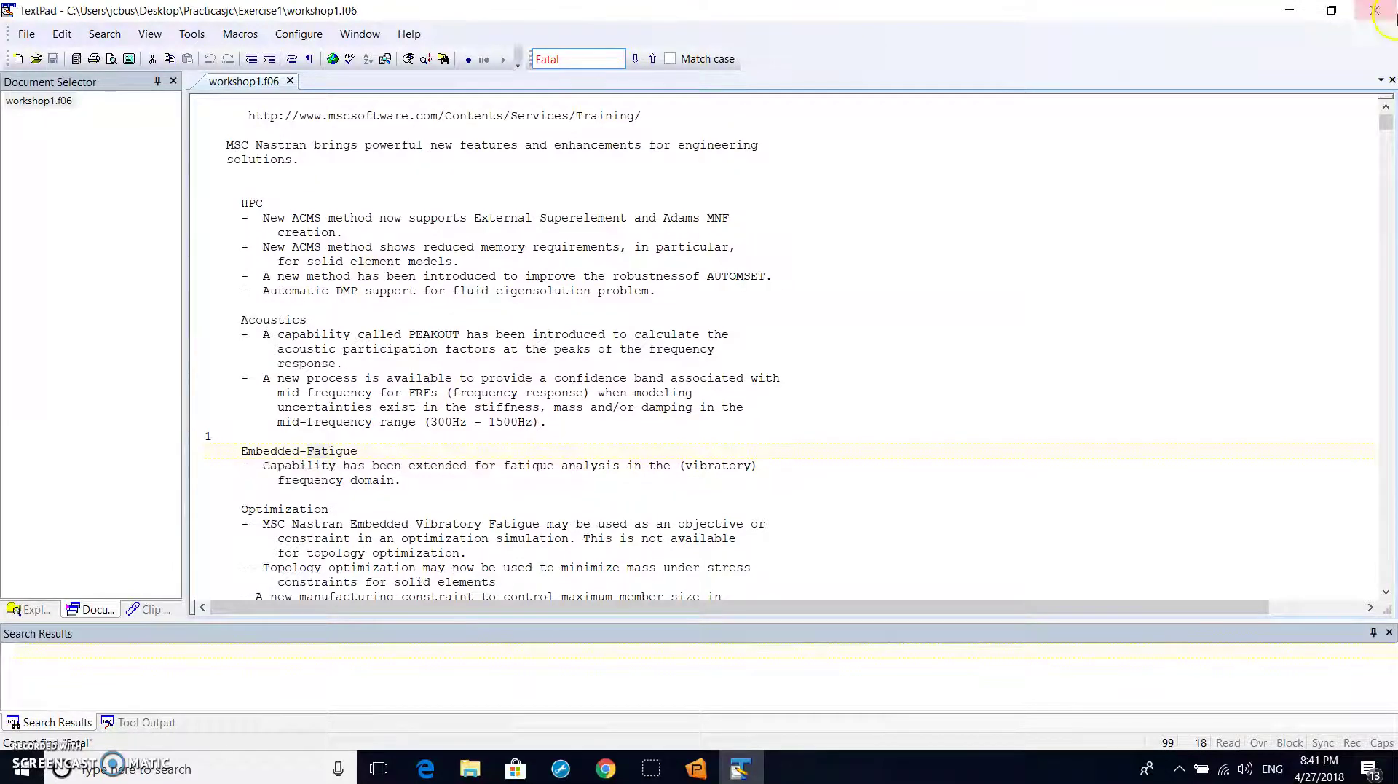
left_click(1374, 10)
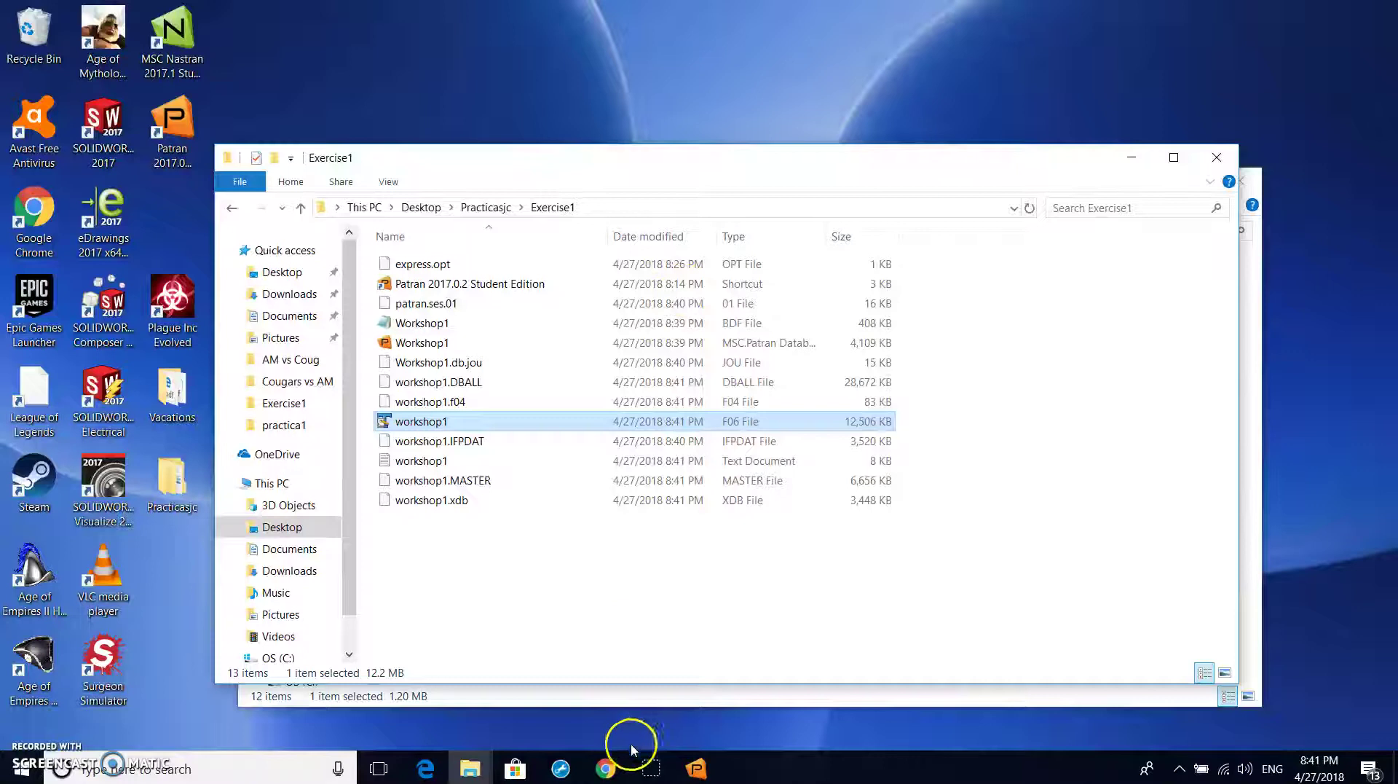
Switch to Patran and attach the XDB result entities for the Workshop1 job.
left_click(695, 768)
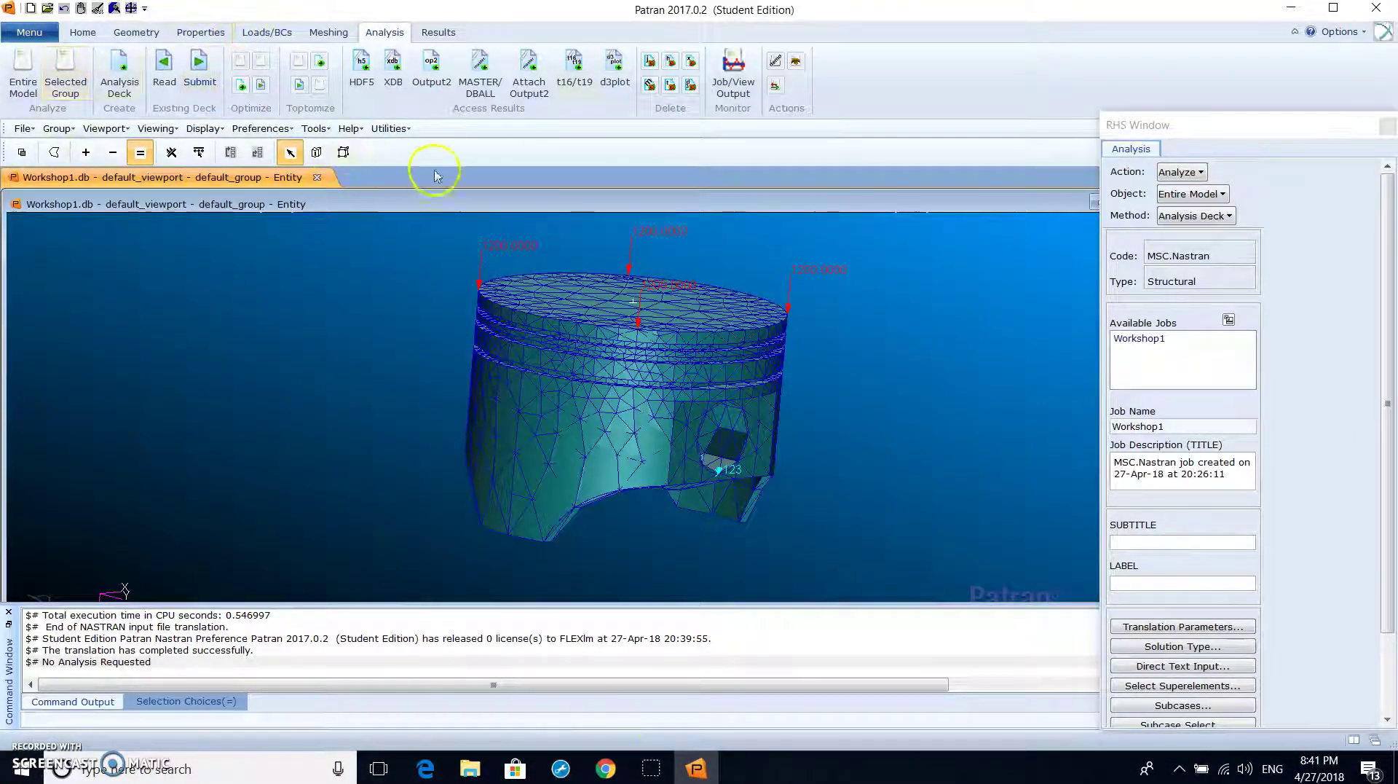
left_click(397, 69)
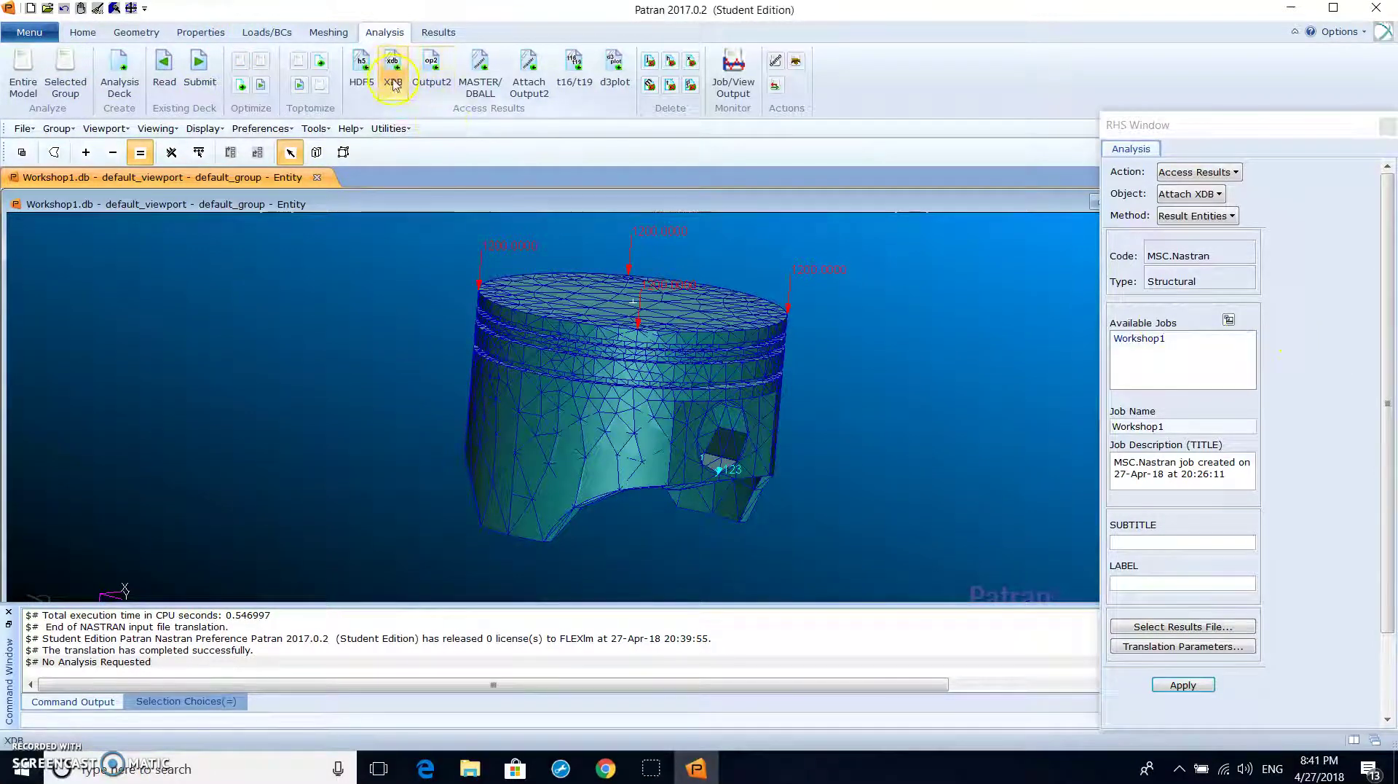
left_click(1231, 174)
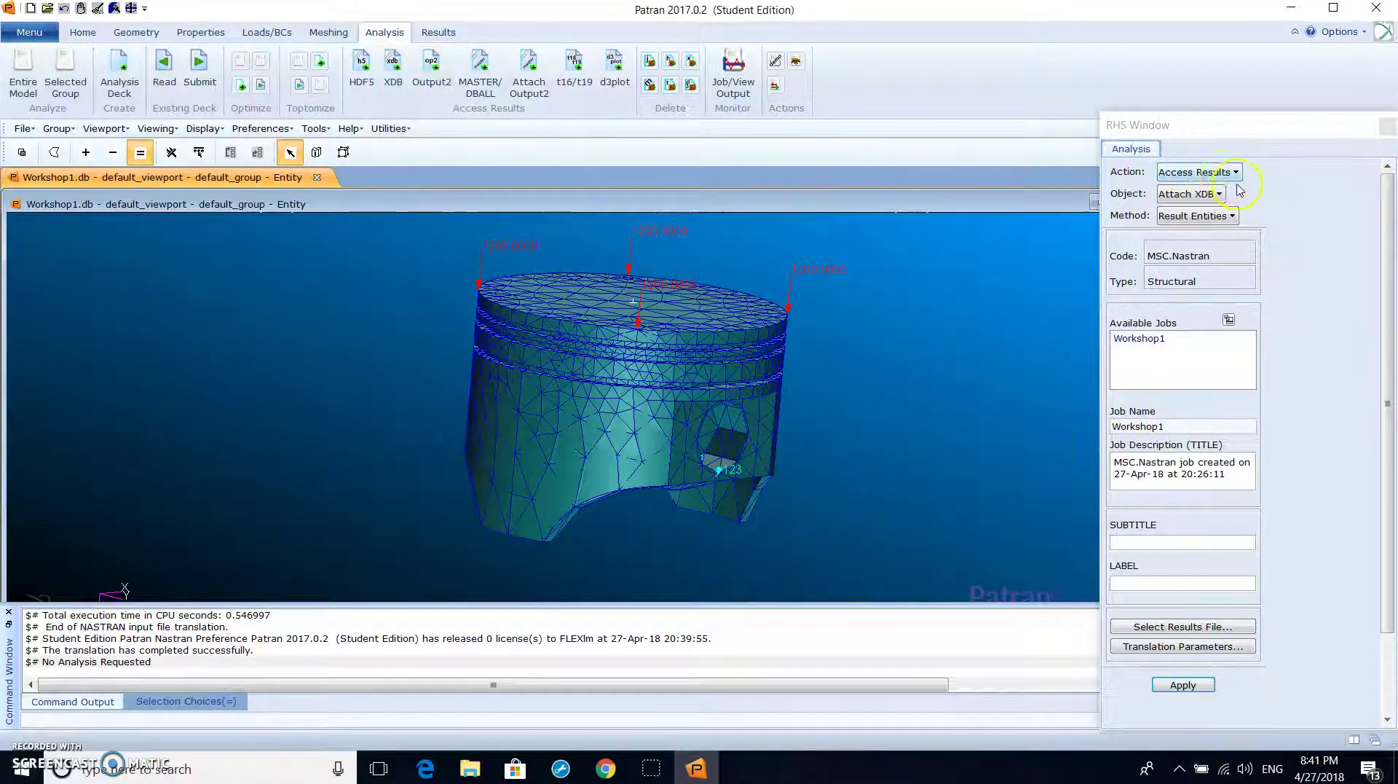
left_click(1165, 338)
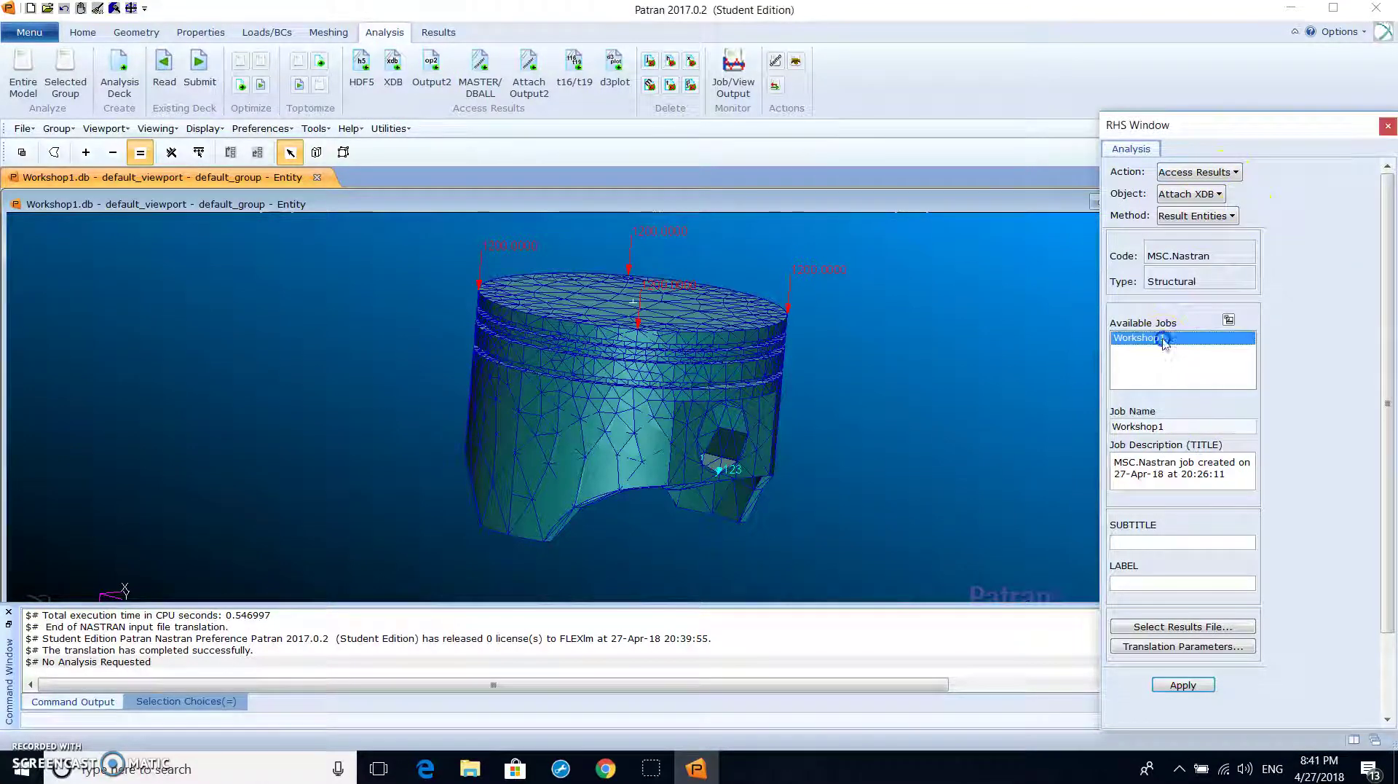
left_click(1183, 685)
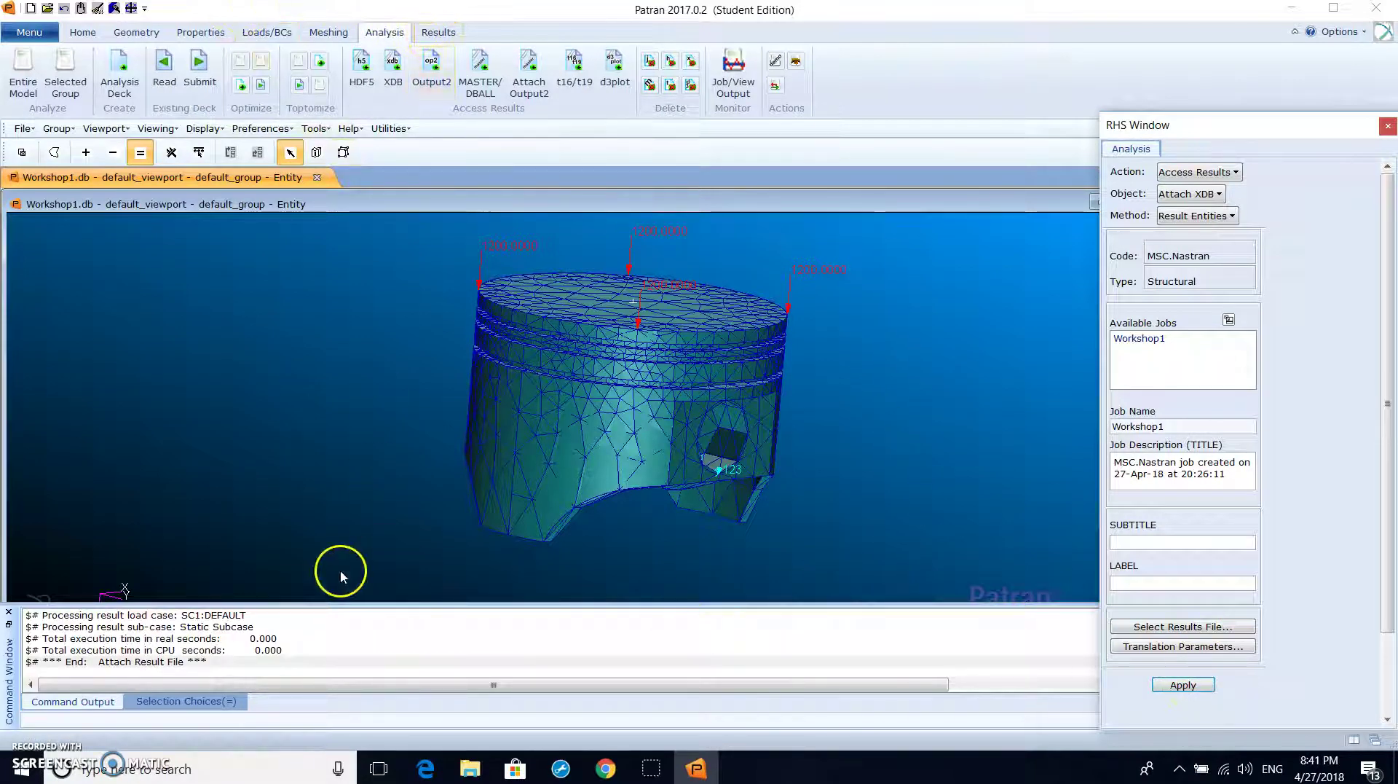
Create a quick plot of the static subcase with the von Mises Stress Tensor fringe and translational displacements as deformation.
left_click(438, 32)
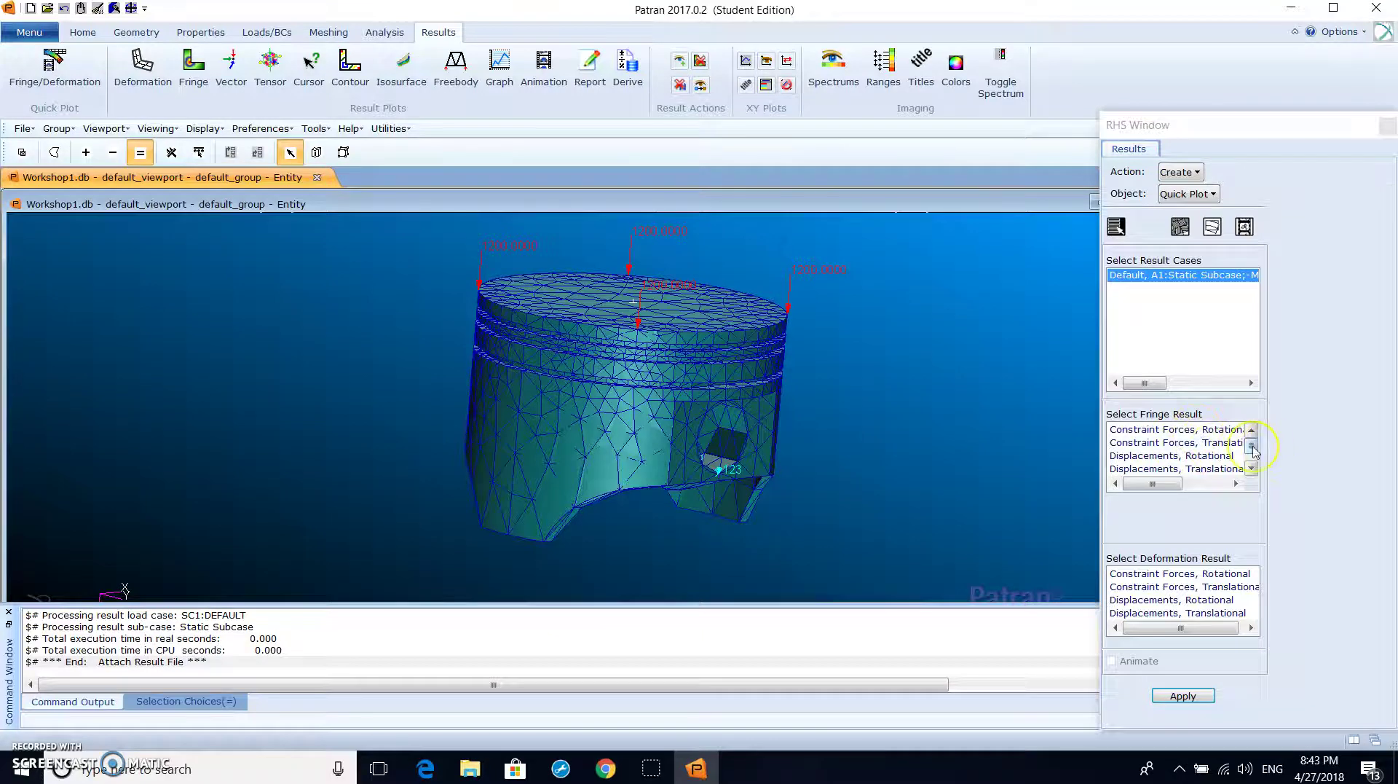
left_click_drag(1253, 448, 1252, 454)
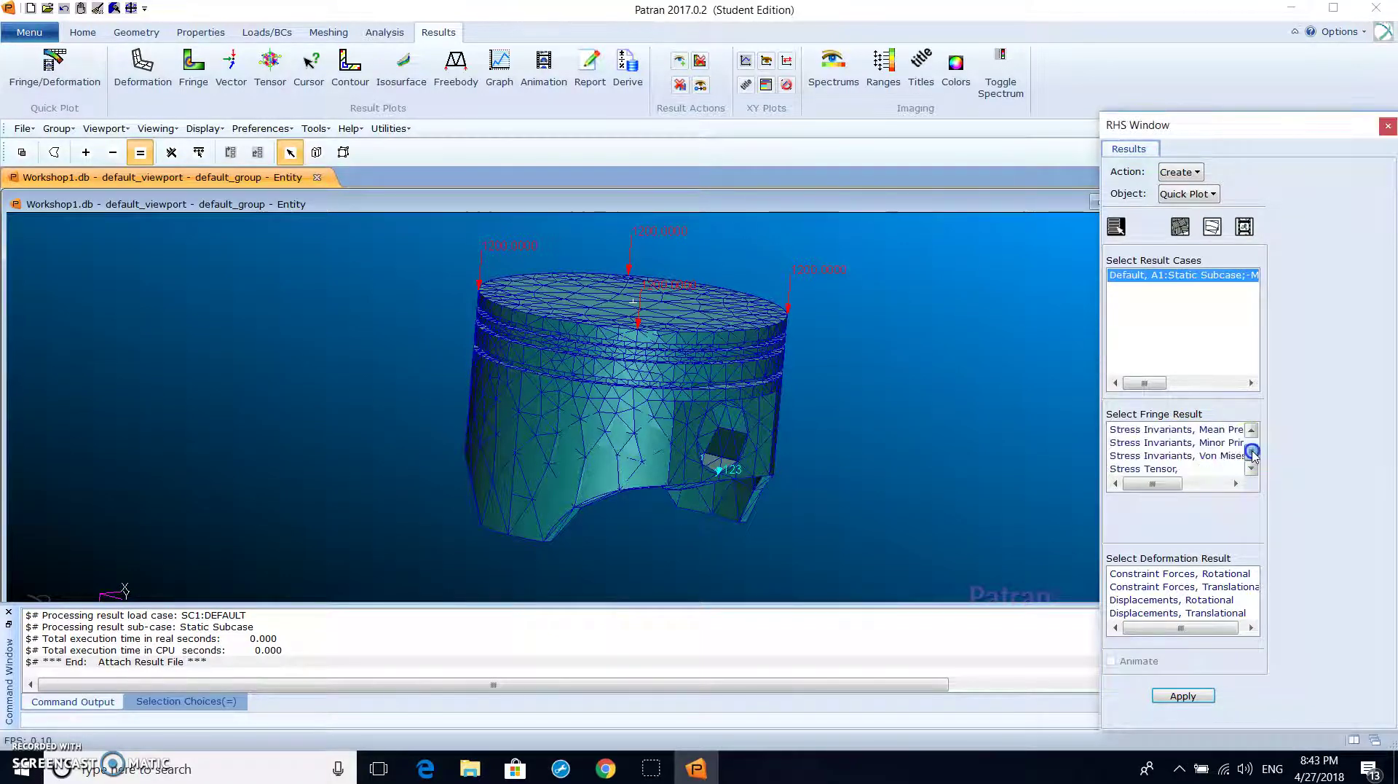
left_click(1191, 469)
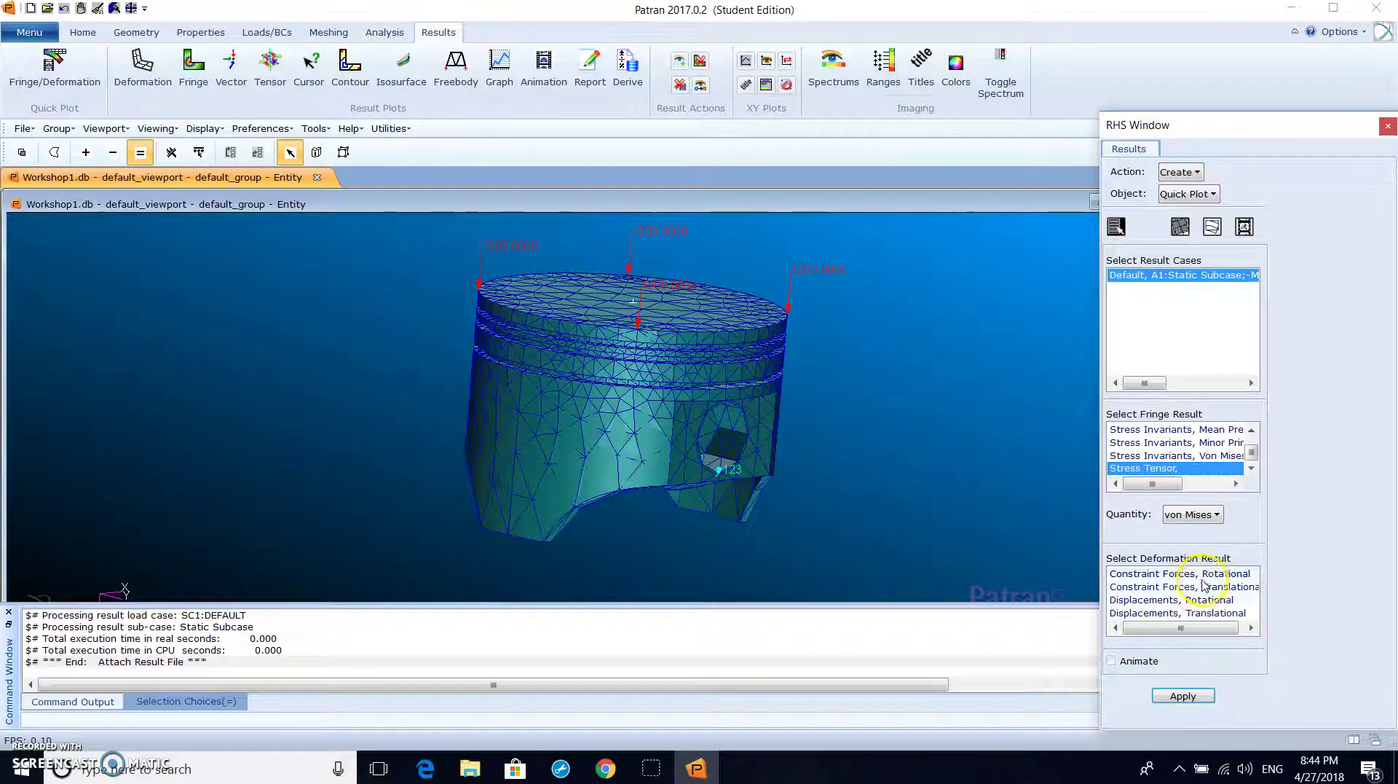
left_click(1203, 614)
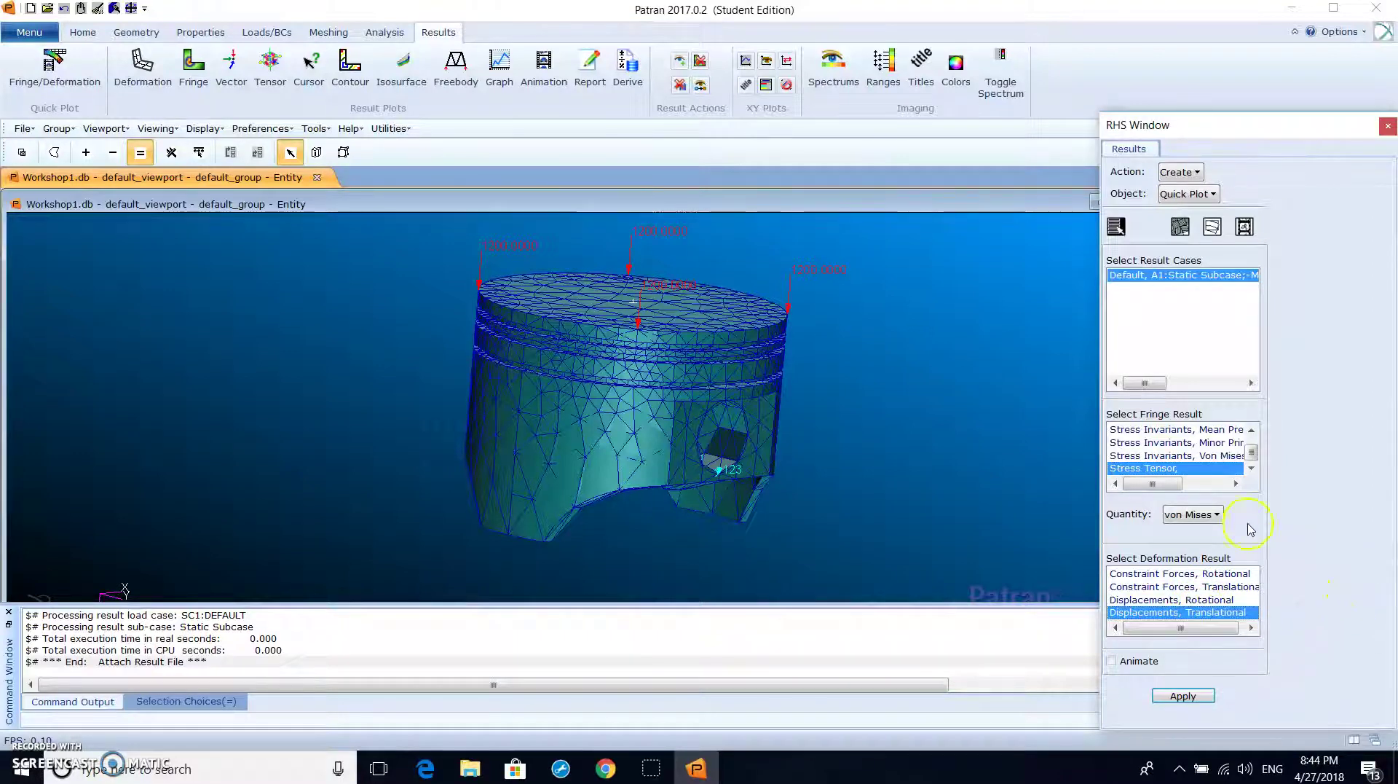
left_click(1183, 696)
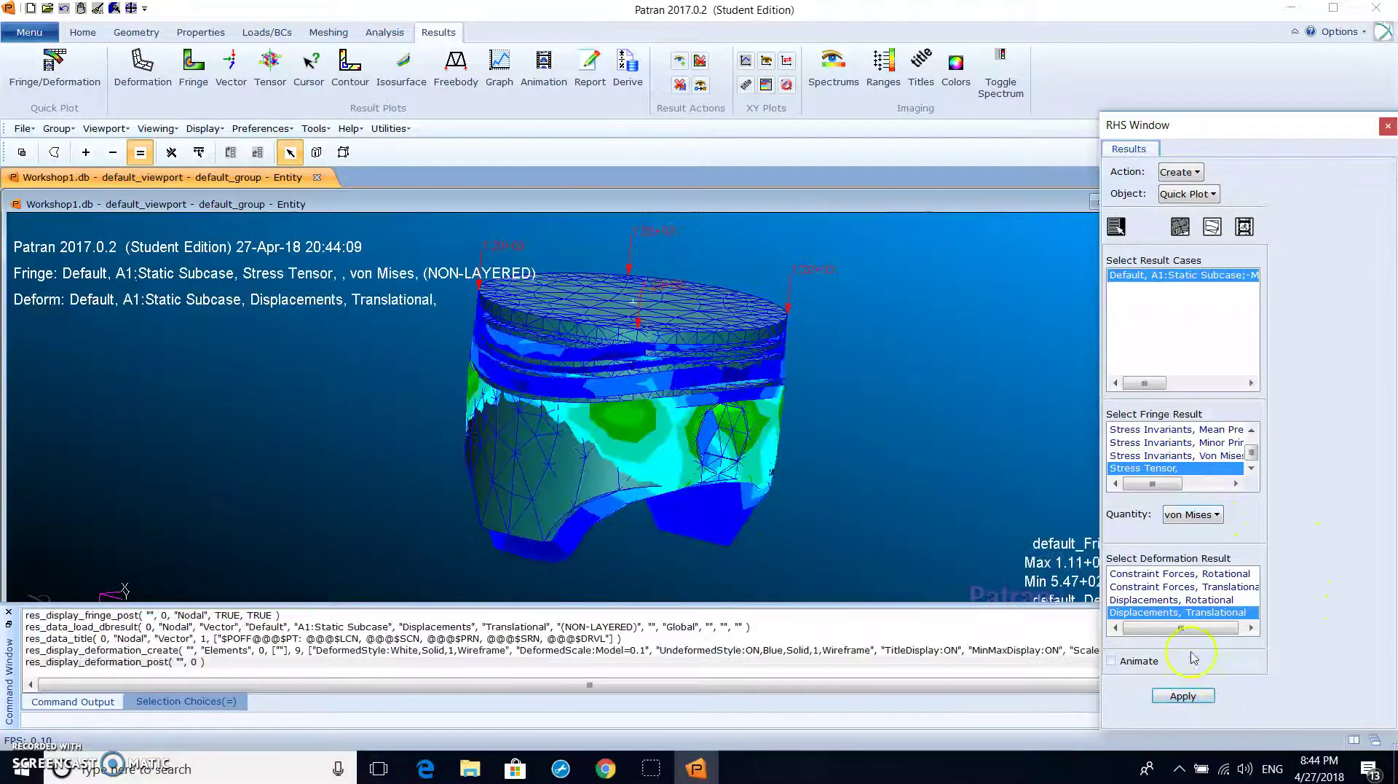
middle_click_drag(630, 402, 972, 339)
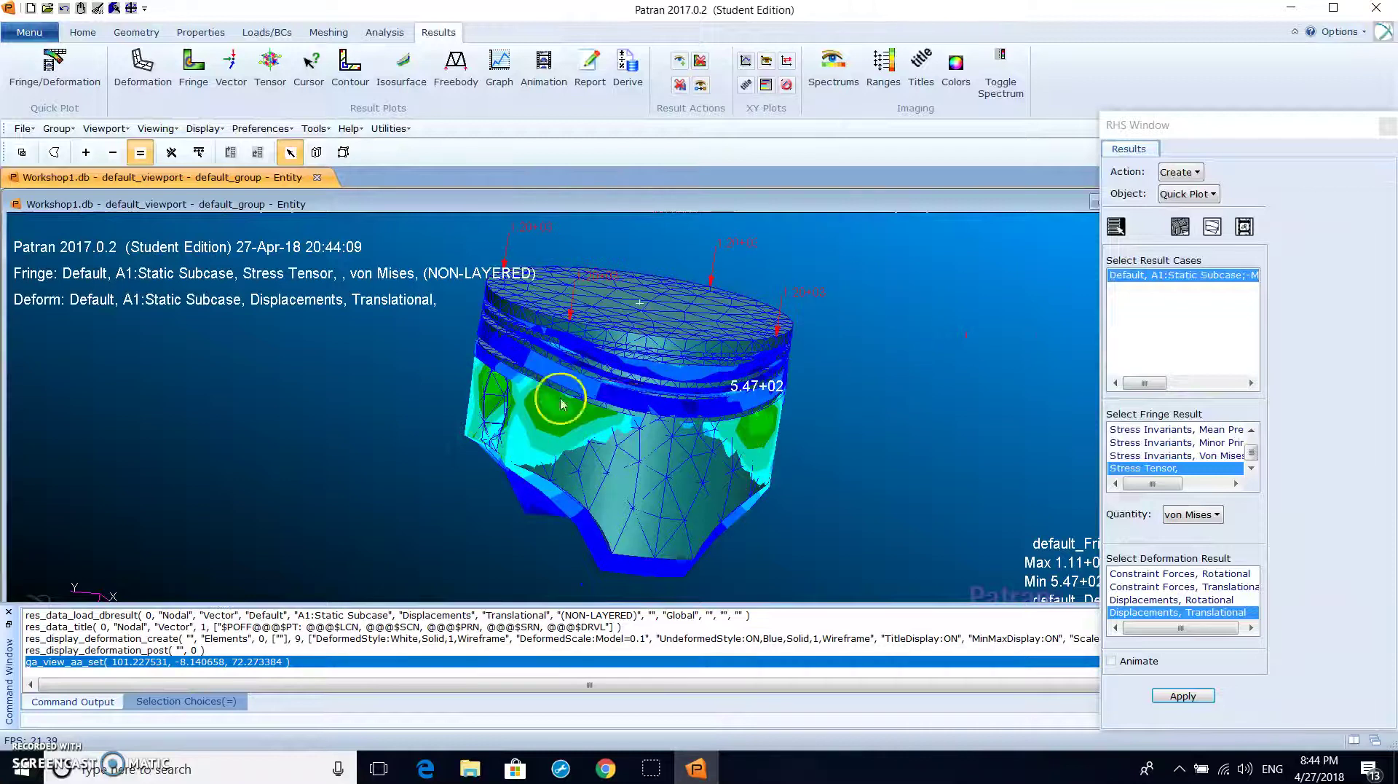
middle_click_drag(592, 468, 648, 480)
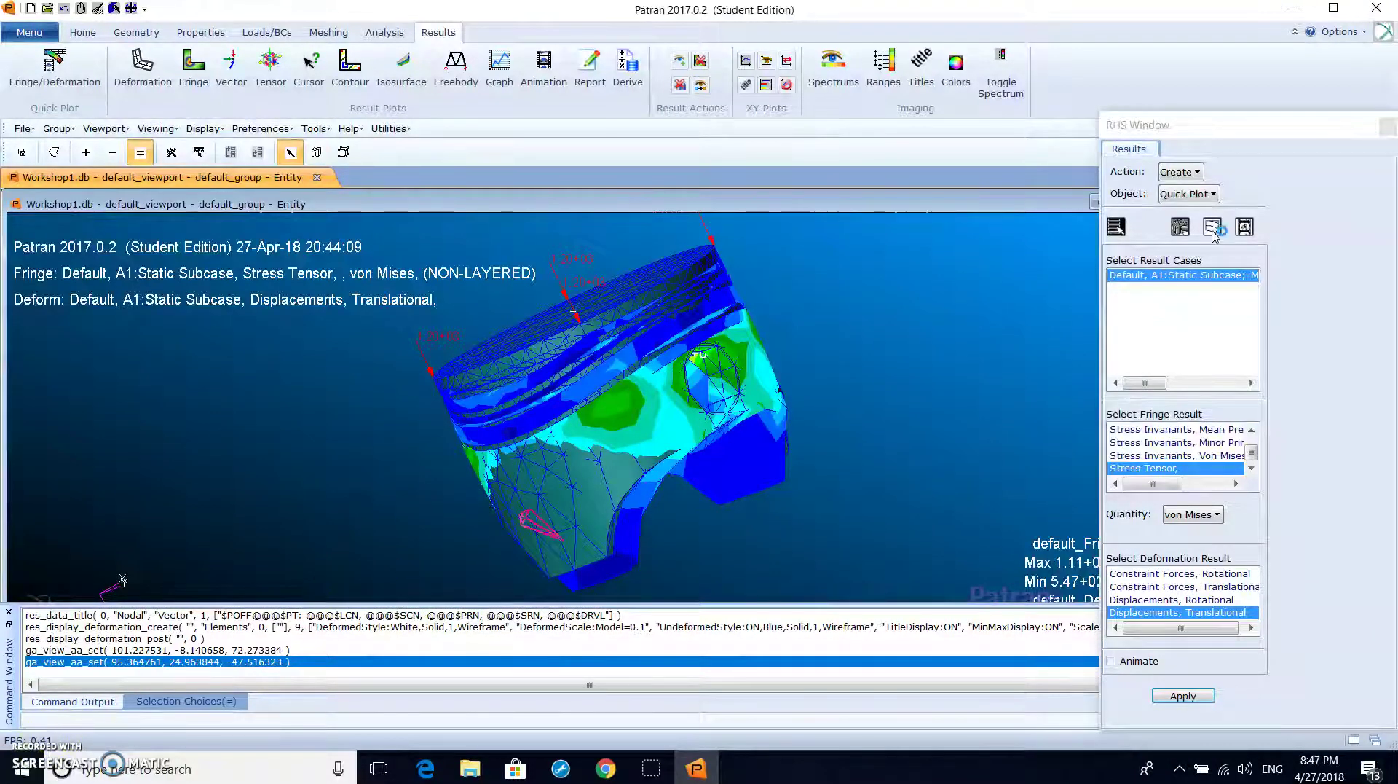
Turn off the undeformed shape and the title in the quick plot's deformation attributes and apply the change.
left_click(1211, 228)
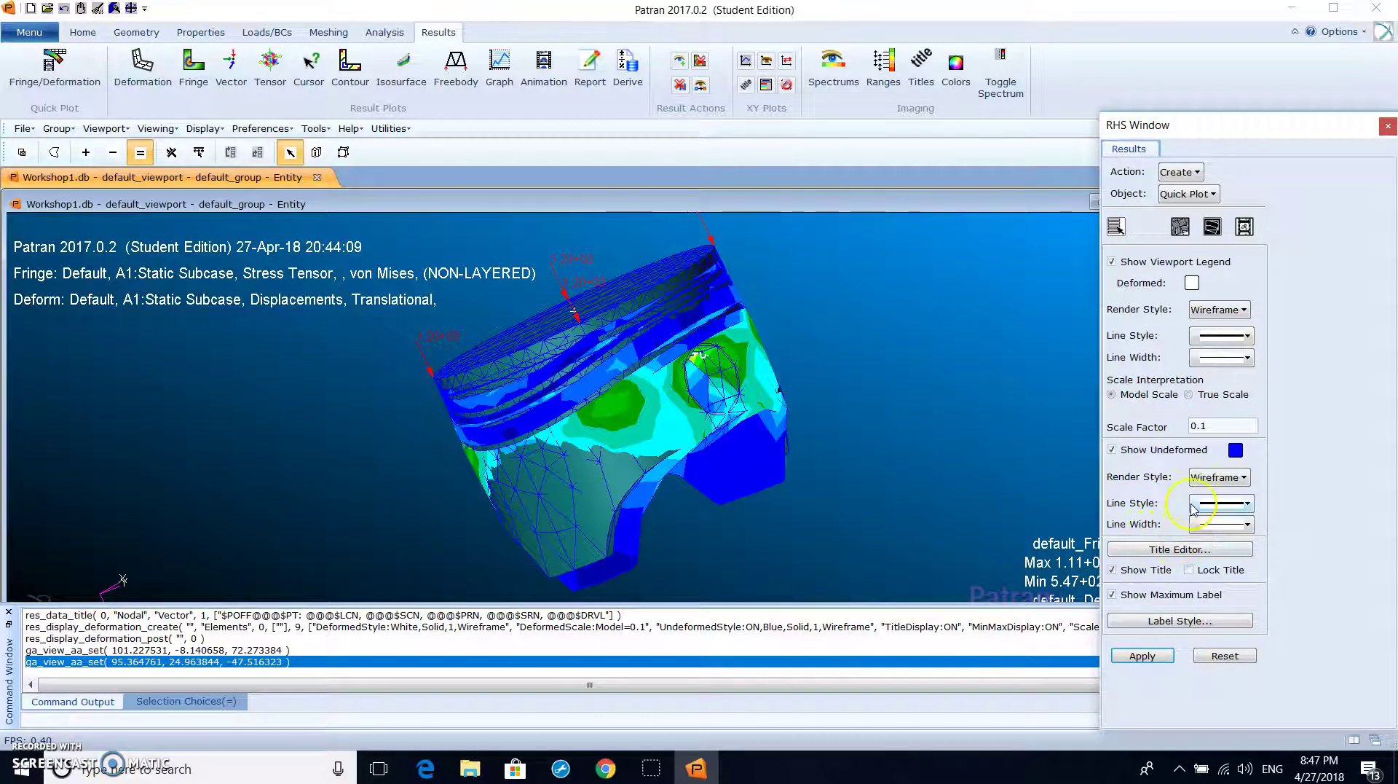
left_click(1219, 480)
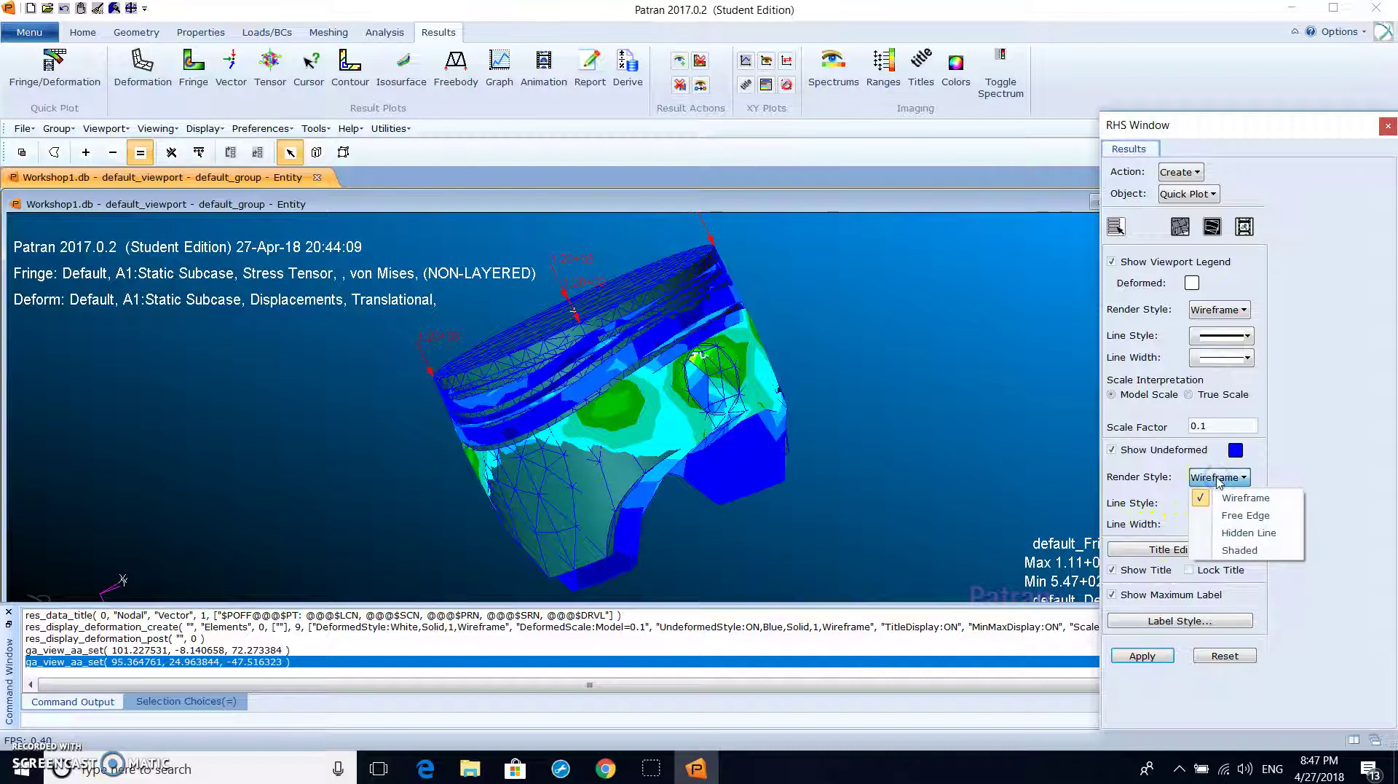
left_click(1218, 481)
left_click(1112, 450)
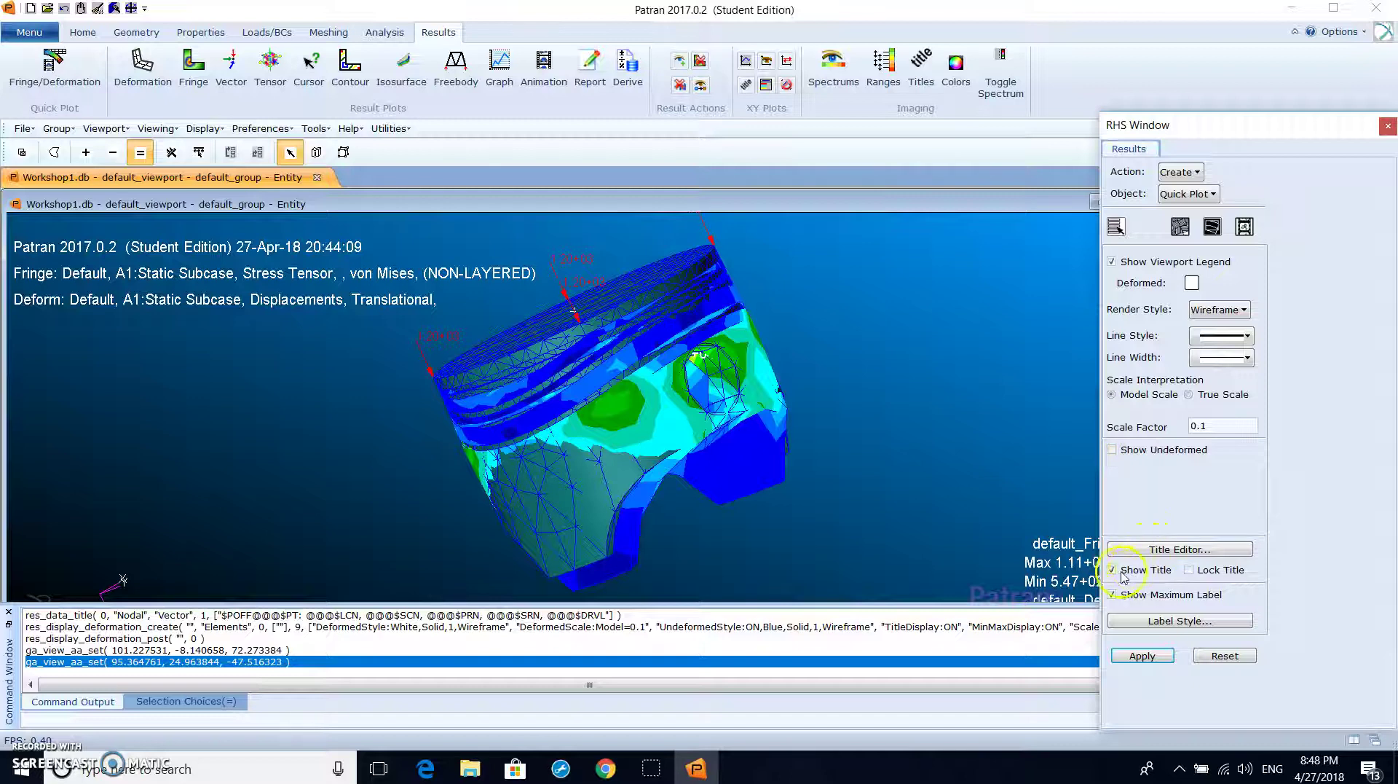
left_click(1143, 656)
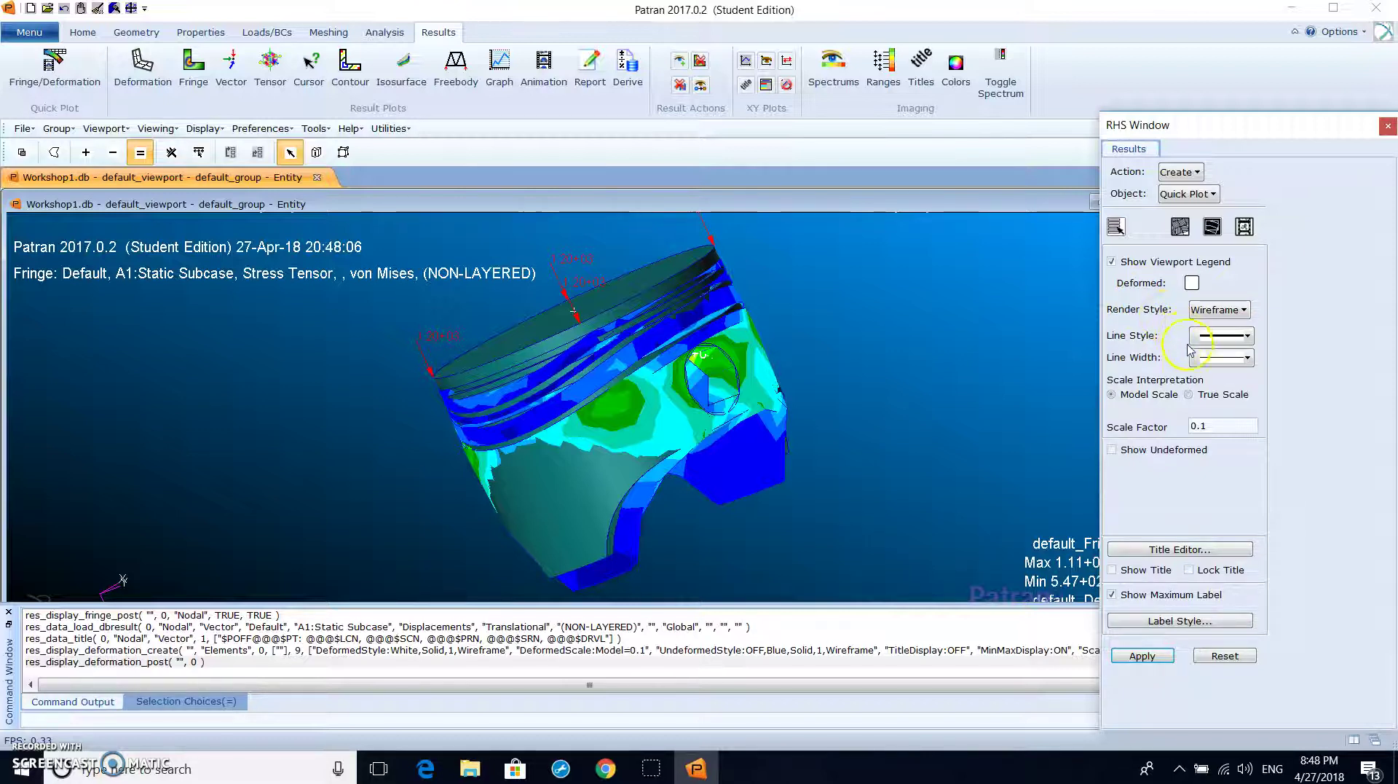
left_click(1180, 172)
left_click(1194, 268)
left_click(1184, 194)
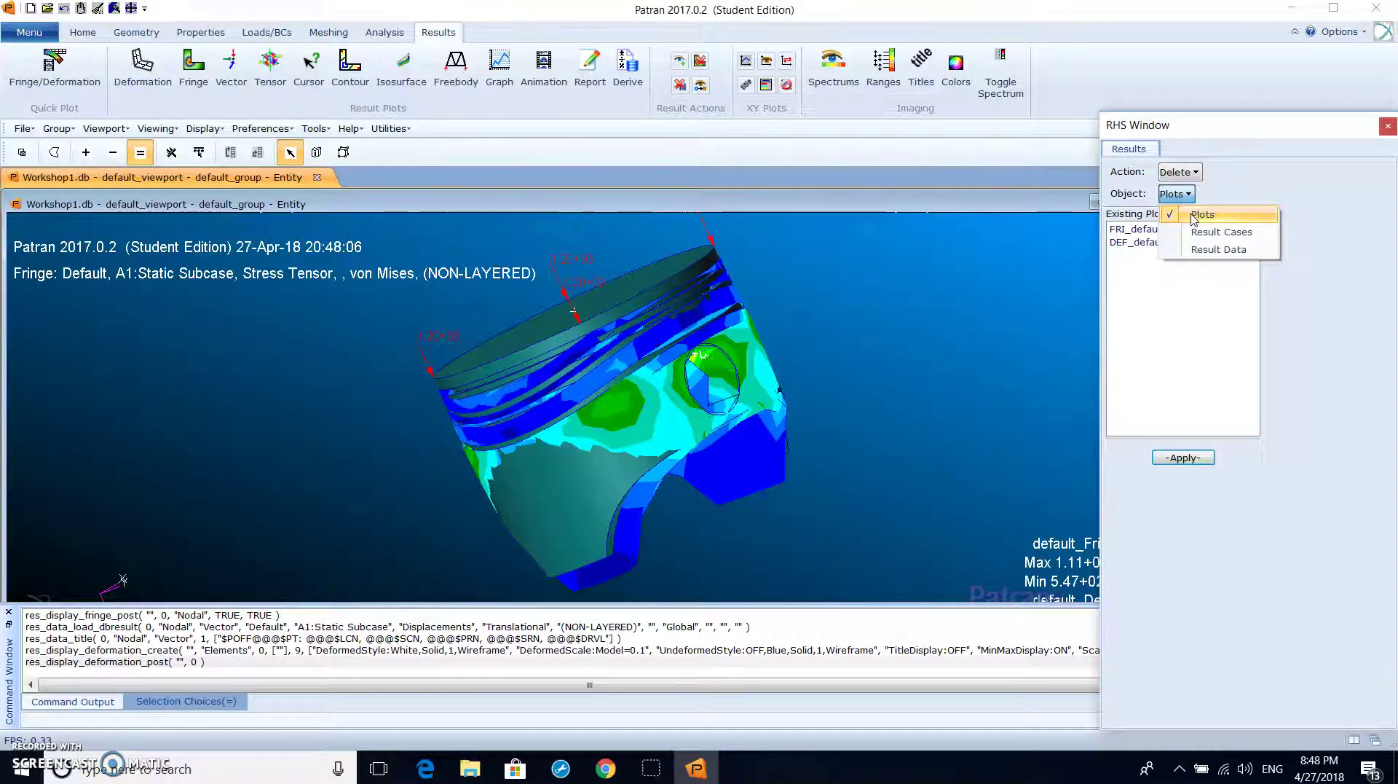
left_click(1194, 216)
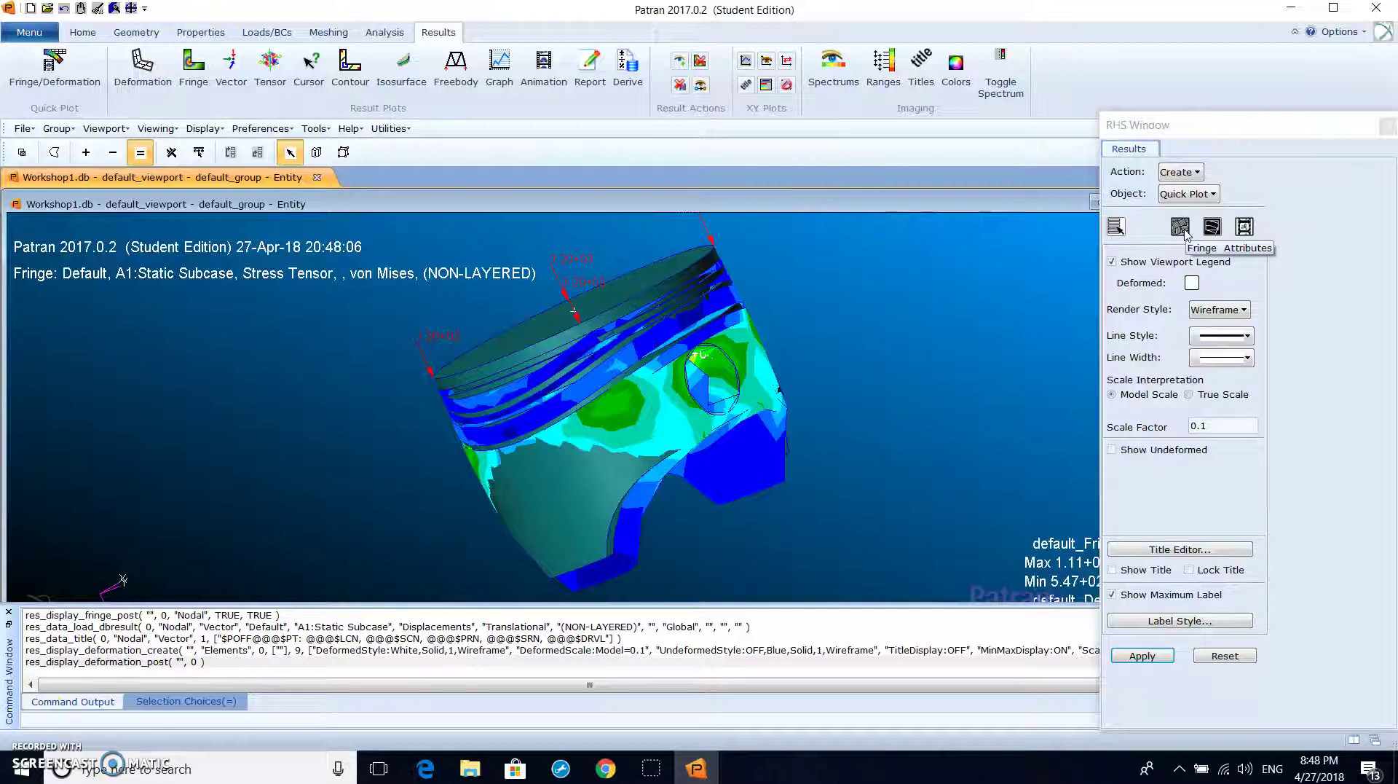
Set the fringe edge display to Element Edges, hide the fringe title, and update the quick plot.
left_click(1181, 228)
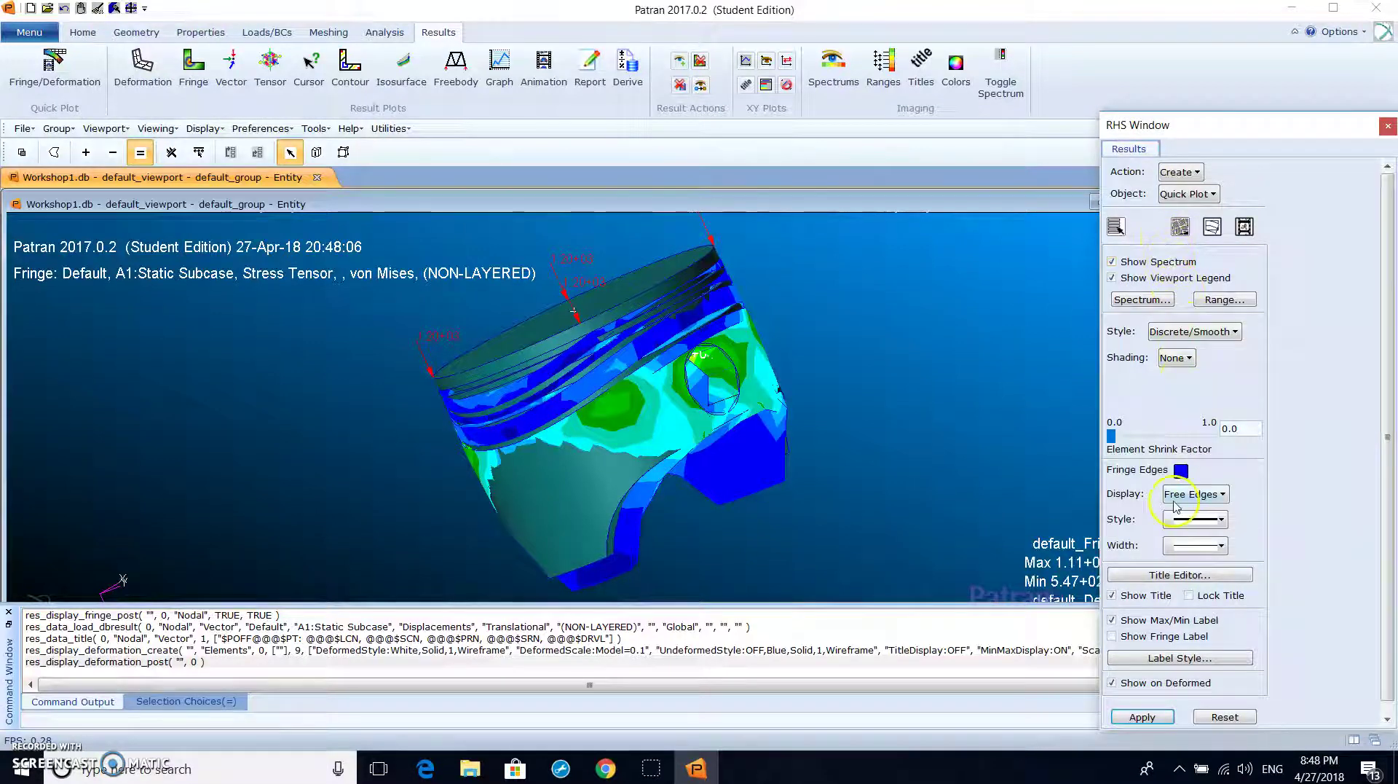
left_click(1201, 493)
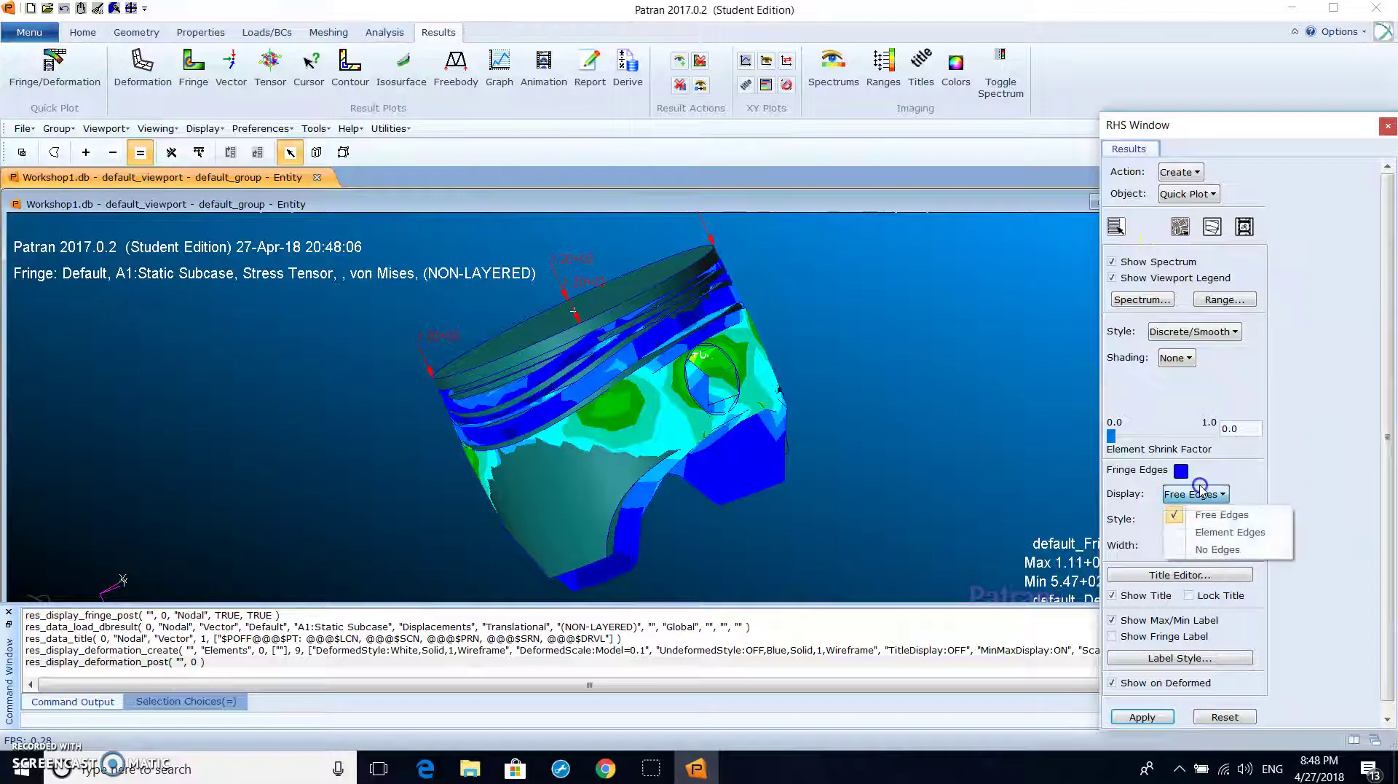
left_click(1223, 530)
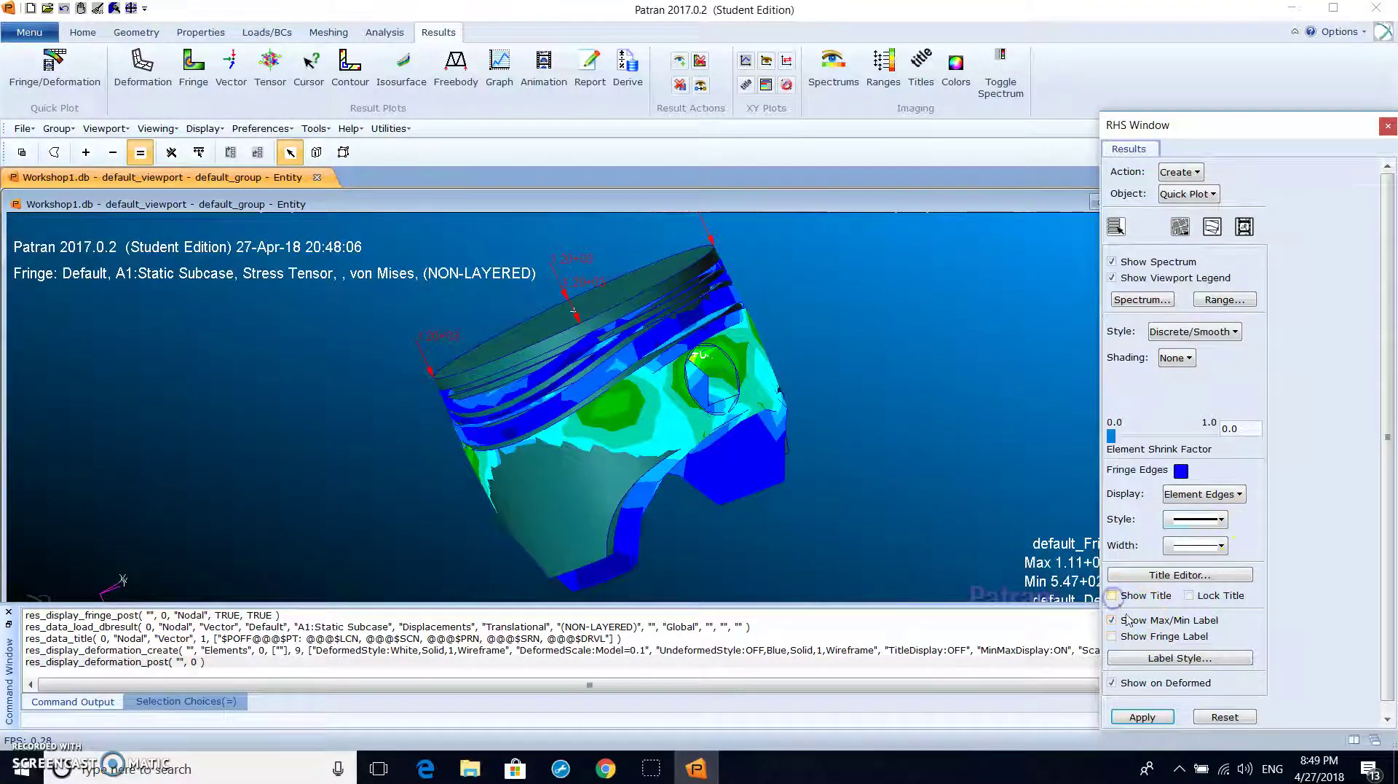
left_click(1142, 716)
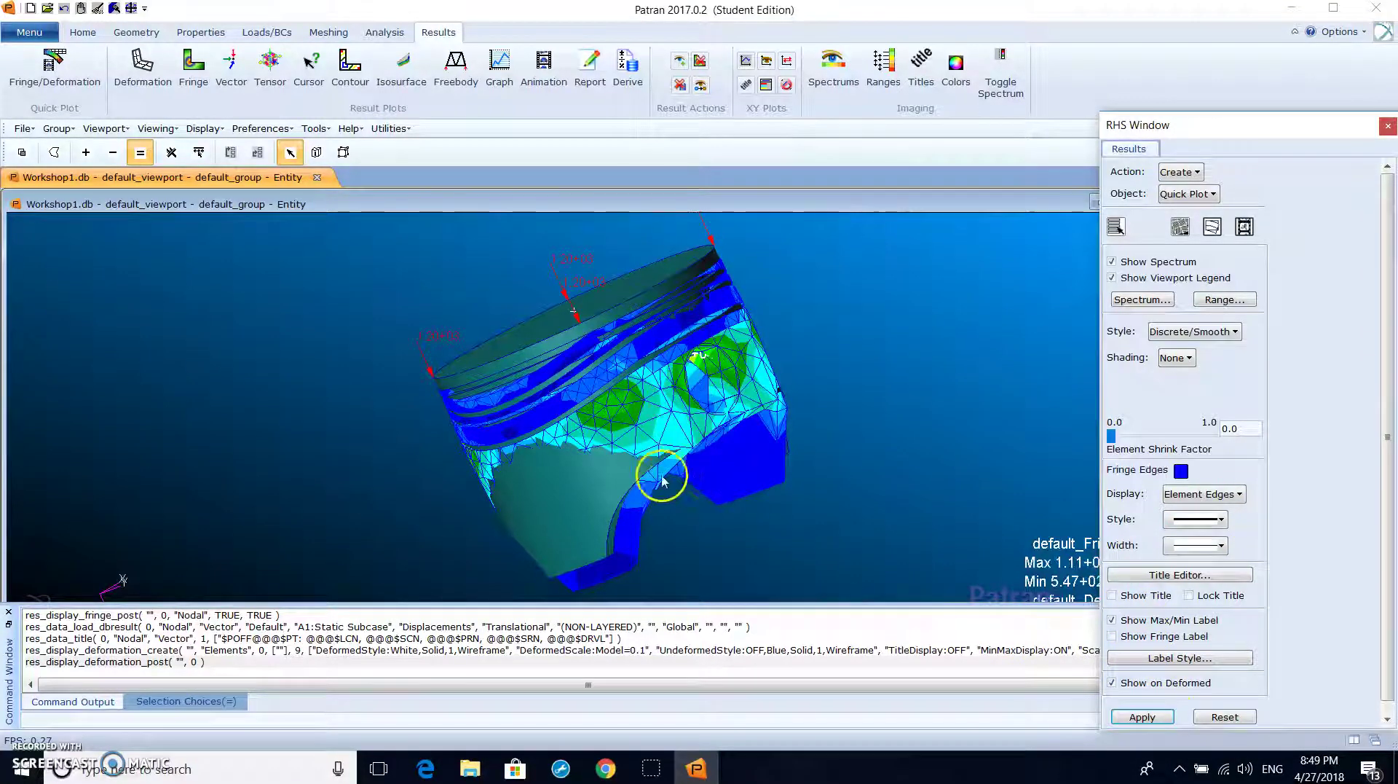
Change the viewport display of the piston to Wireframe and back to Smooth Shaded.
right_click(830, 381)
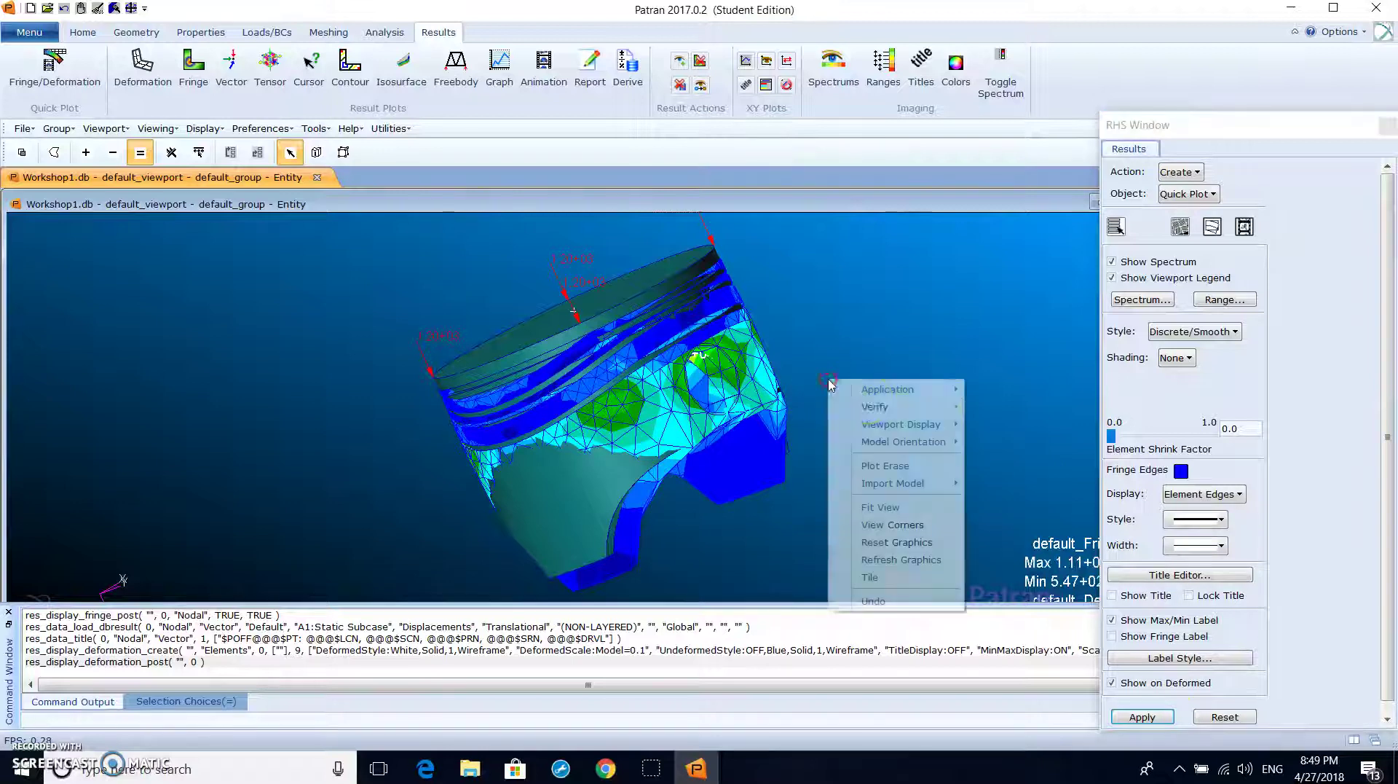
mouse_move(940, 425)
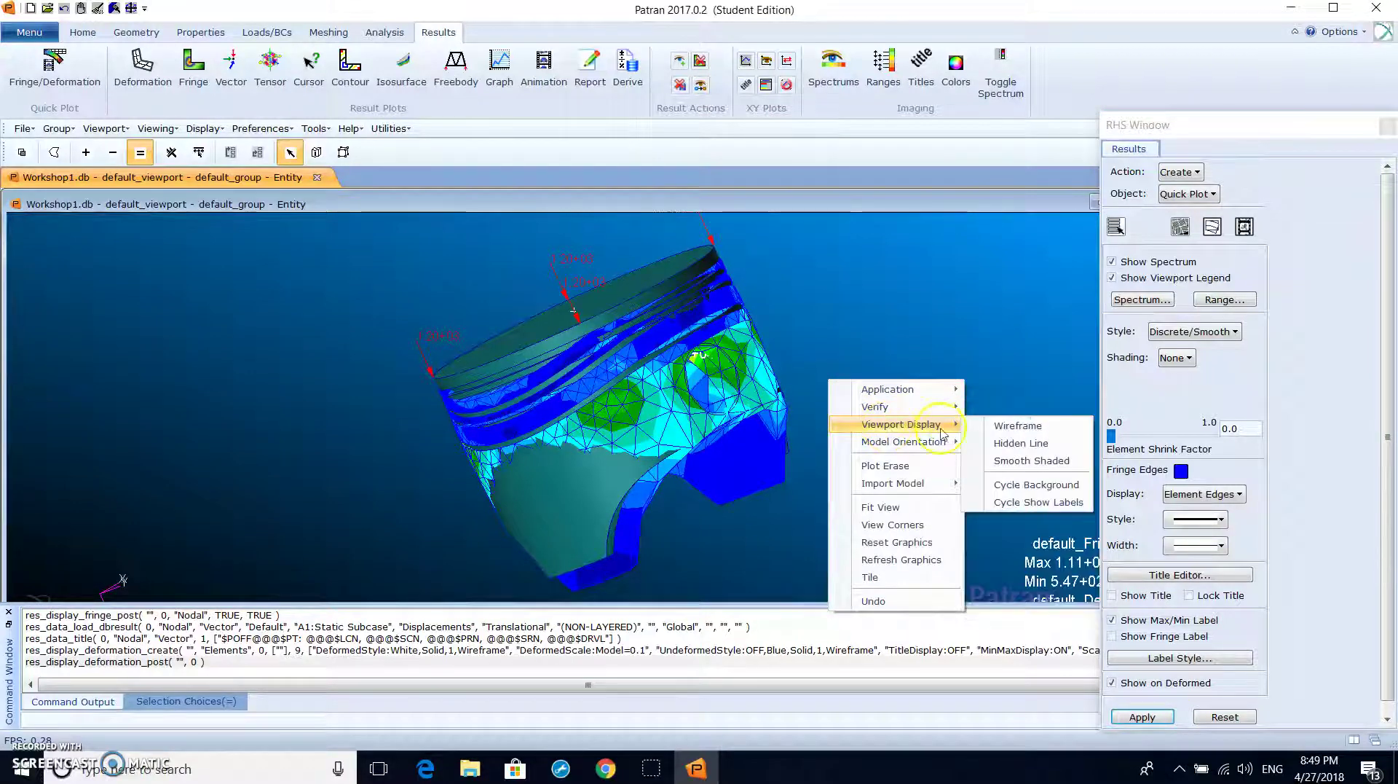
left_click(1016, 426)
right_click(818, 379)
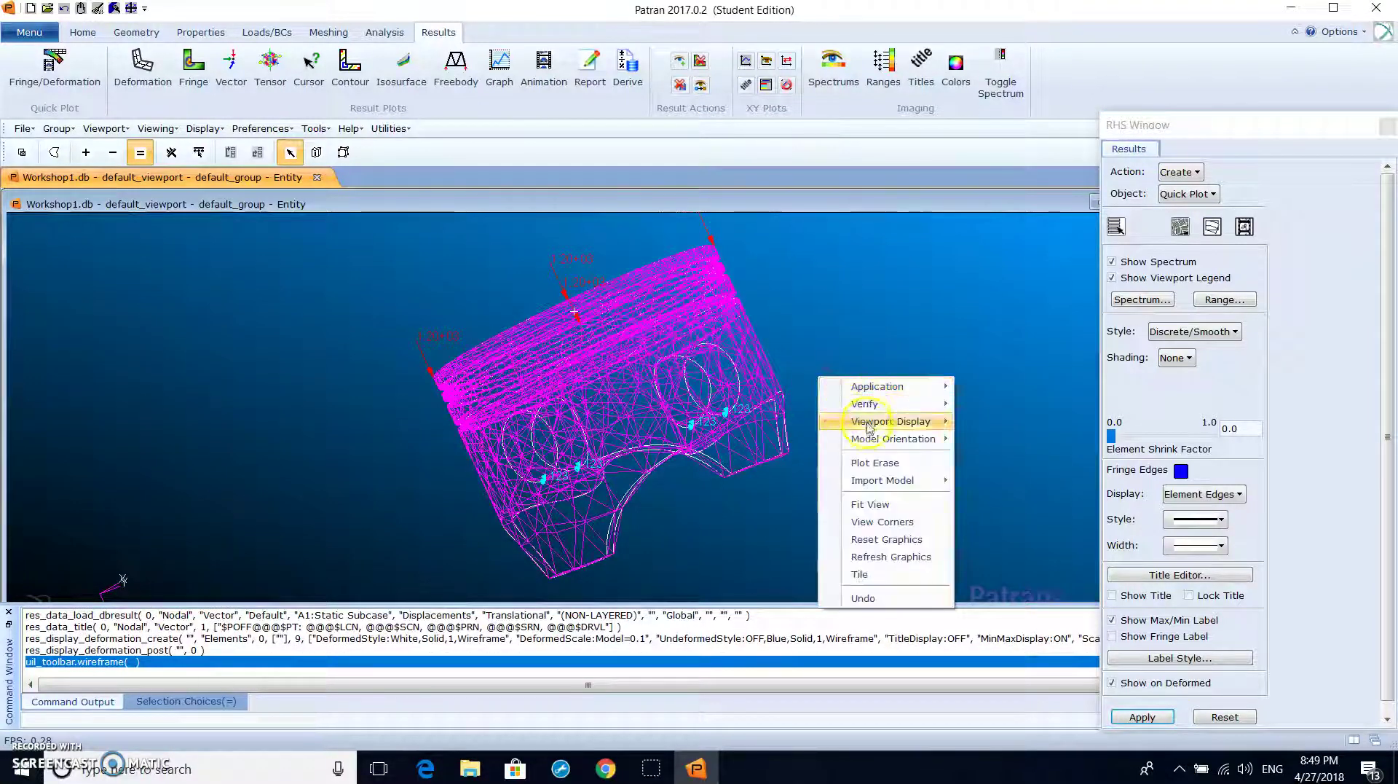
mouse_move(903, 420)
left_click(988, 457)
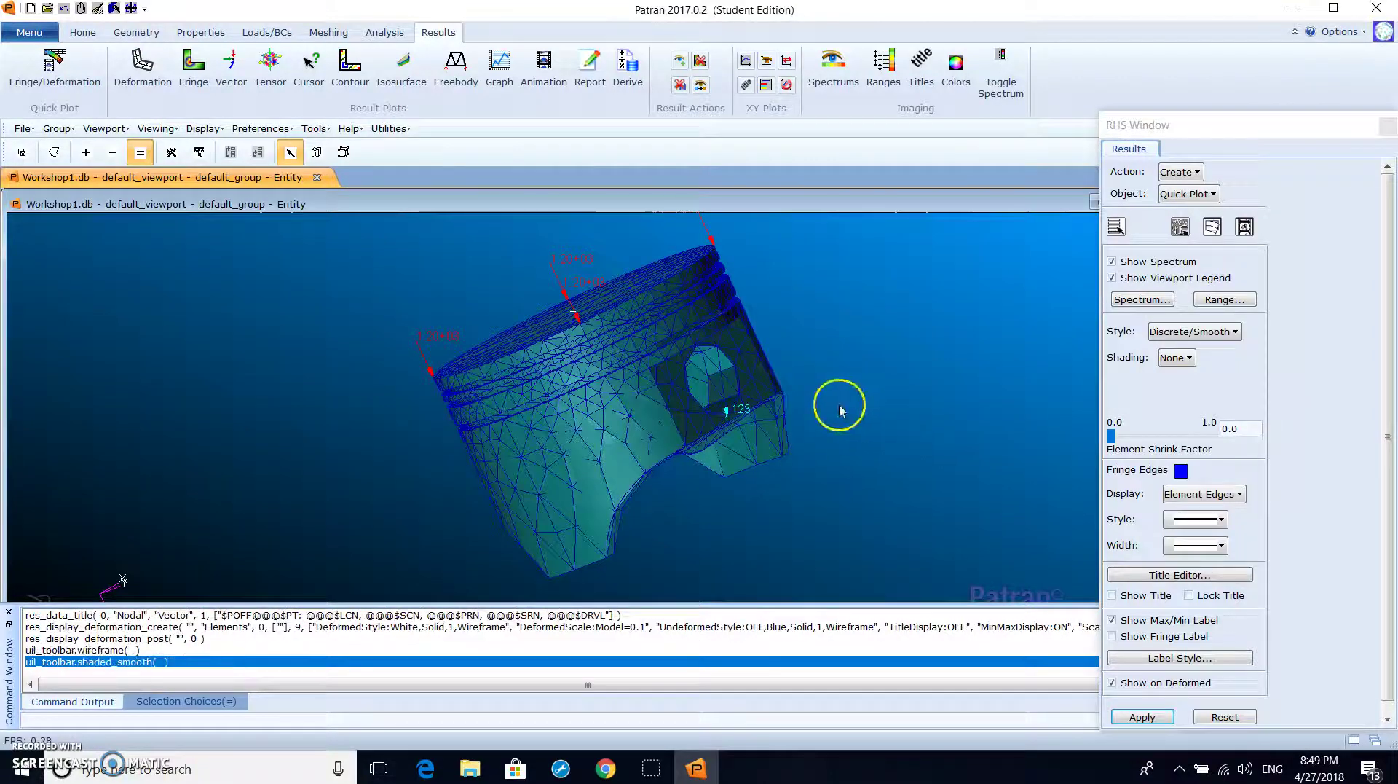
Inspect the shaded piston from several angles and switch to Chrome to view the Step 11 results illustration in the workshop PDF.
middle_click_drag(805, 334, 1046, 307)
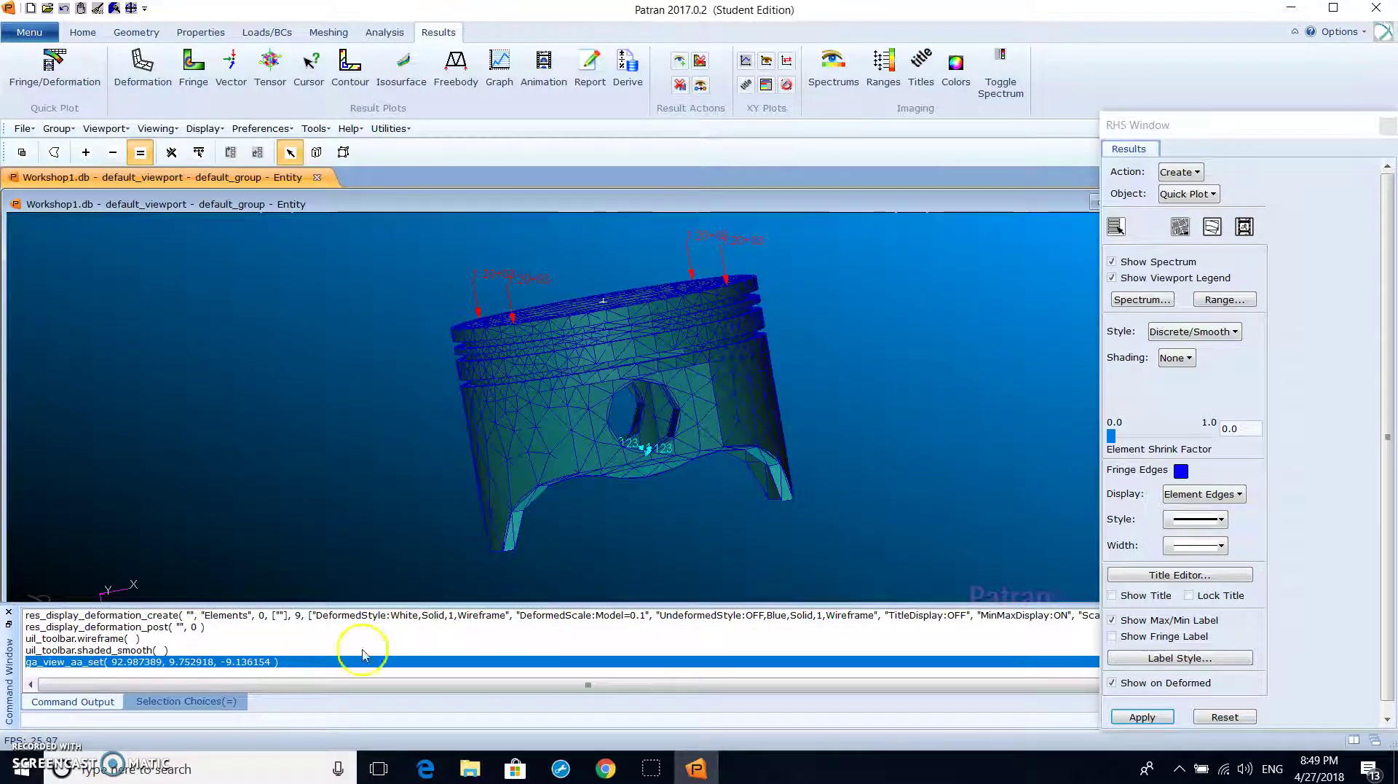
middle_click_drag(603, 300, 946, 369)
middle_click_drag(706, 393, 749, 509)
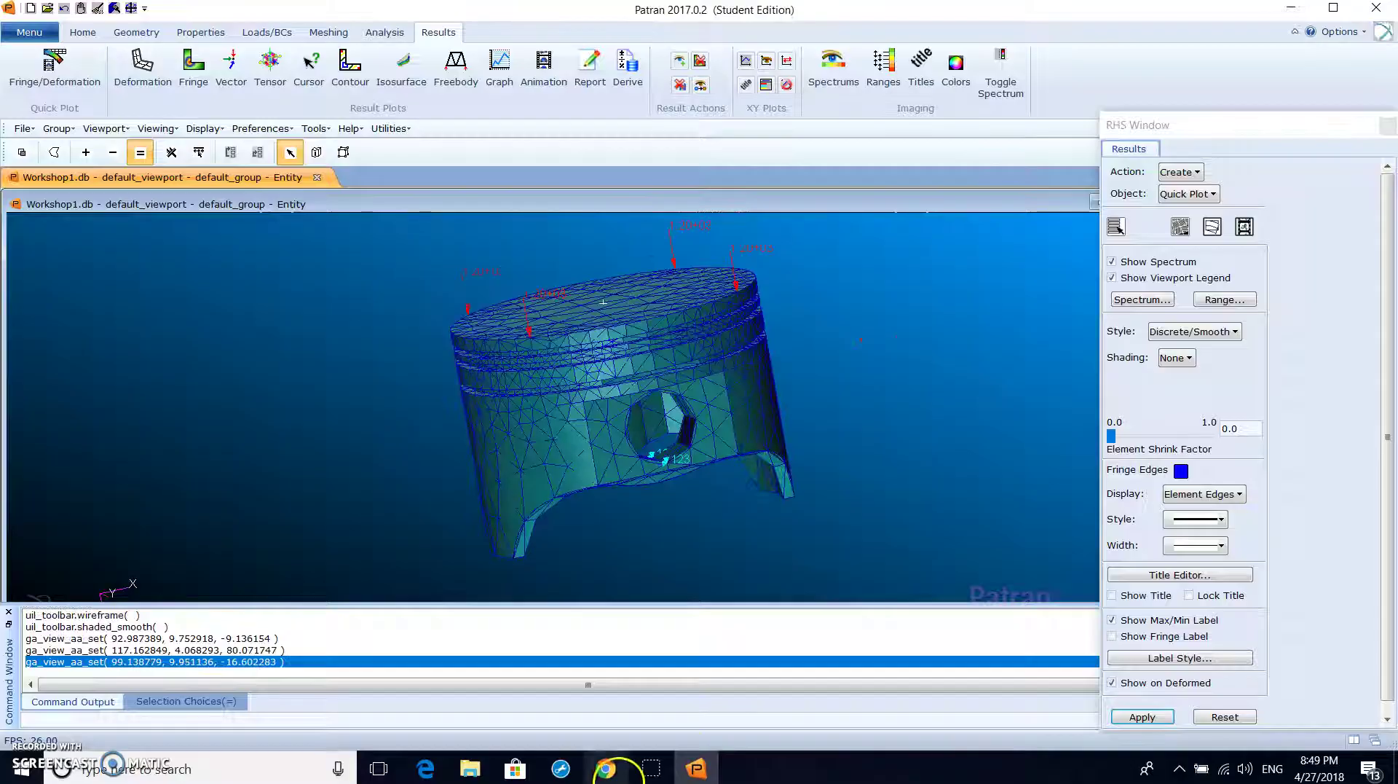
left_click(607, 768)
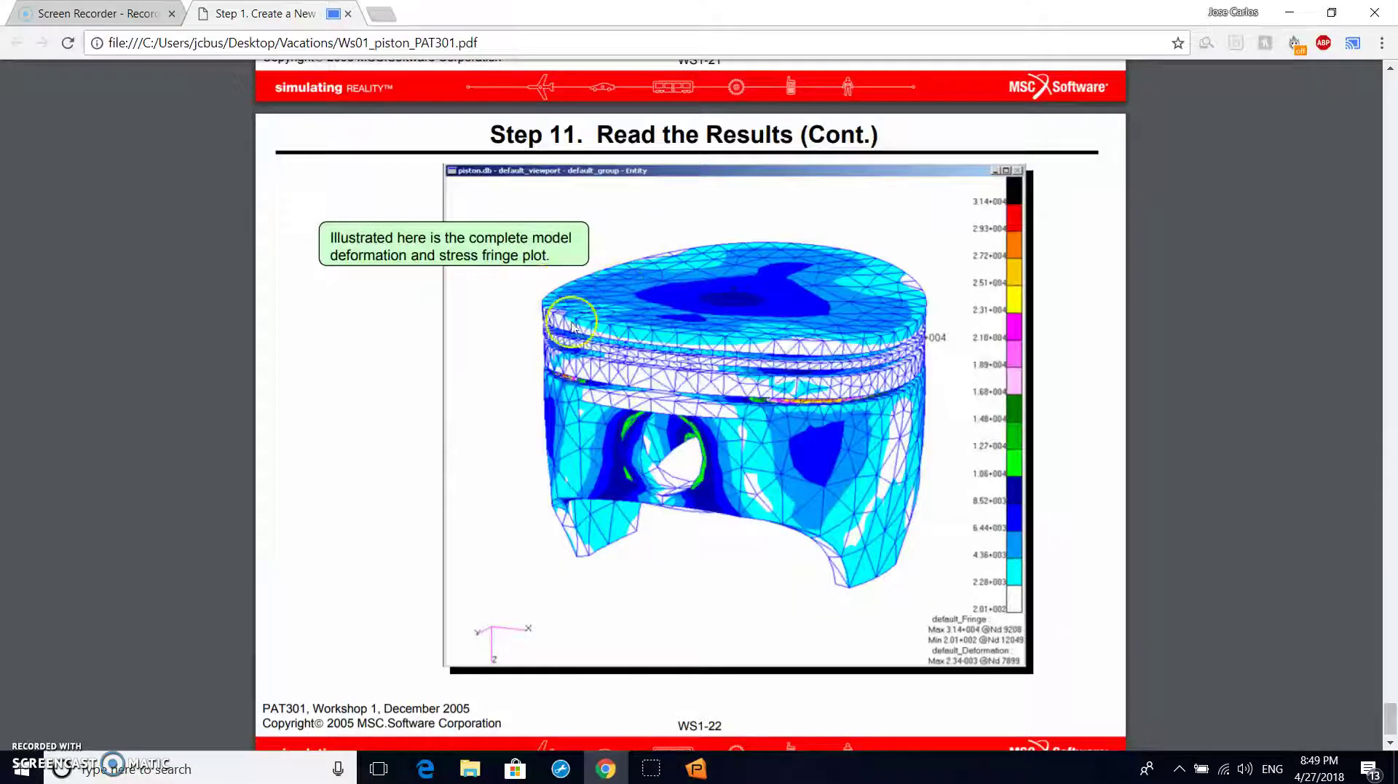